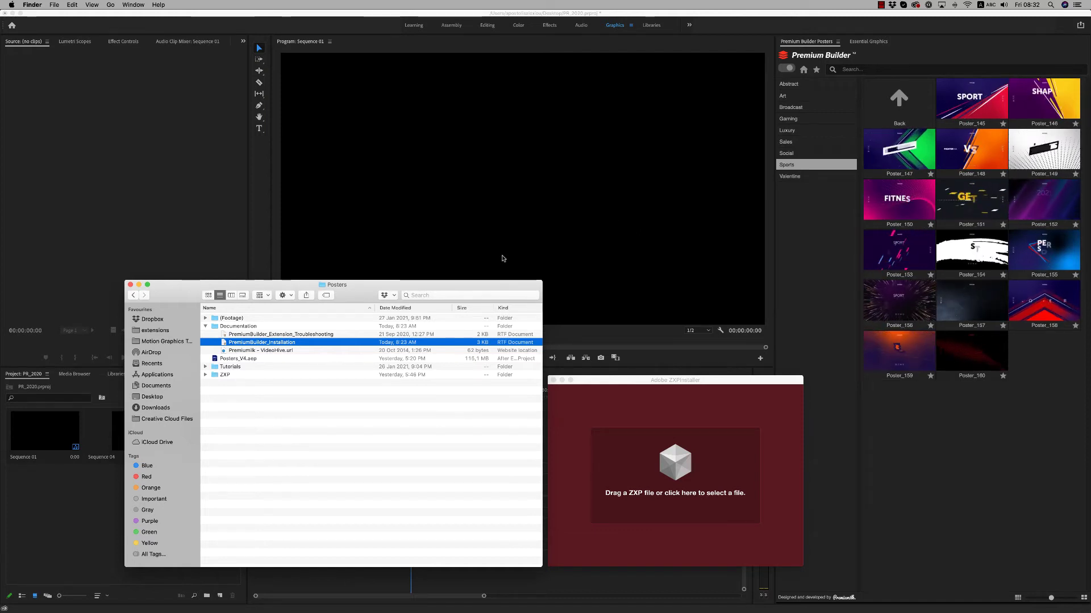
- Rearrange the Finder Posters window and the ZXP installer window on screen
left_click_drag(363, 290, 362, 291)
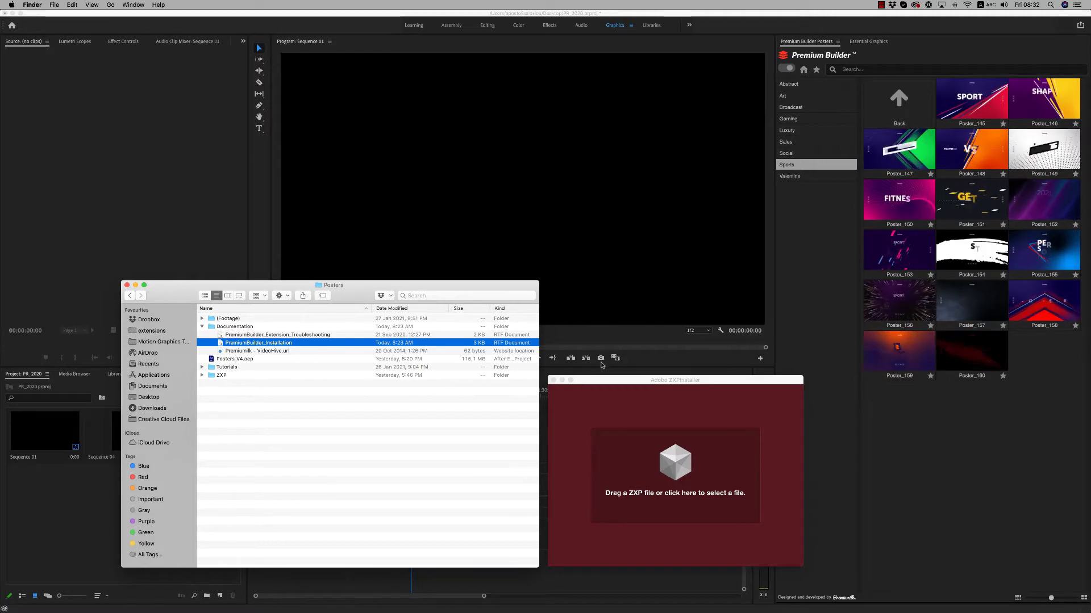
left_click_drag(626, 383, 626, 382)
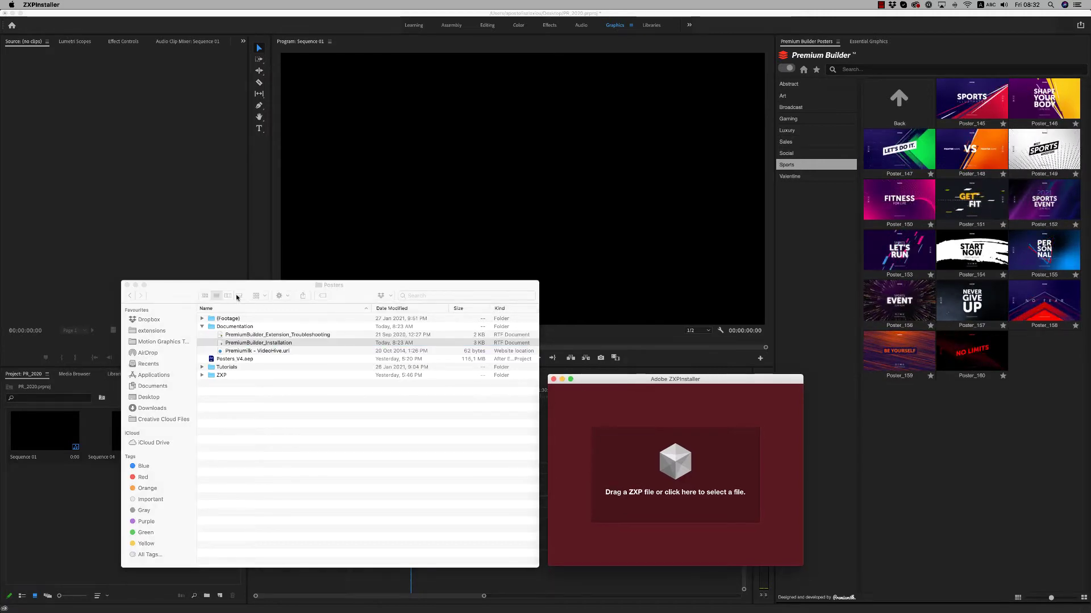
left_click_drag(236, 290, 238, 290)
- Open PremiumBuilder_Installation and highlight its ZXPInstaller and Manual Installation headings
double_click(246, 345)
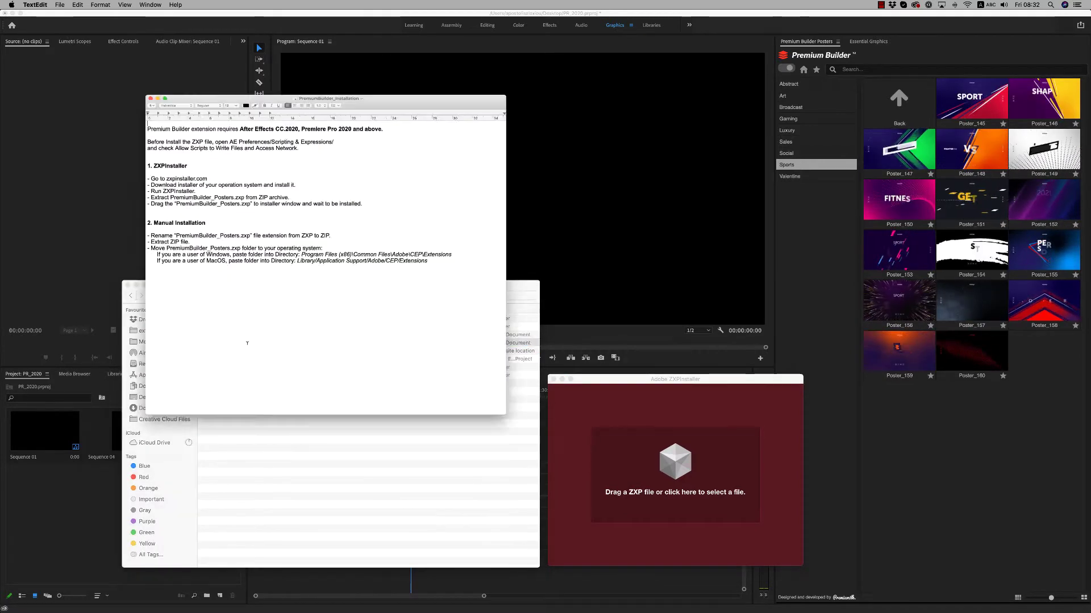
left_click_drag(408, 59, 387, 106)
left_click_drag(163, 179, 122, 179)
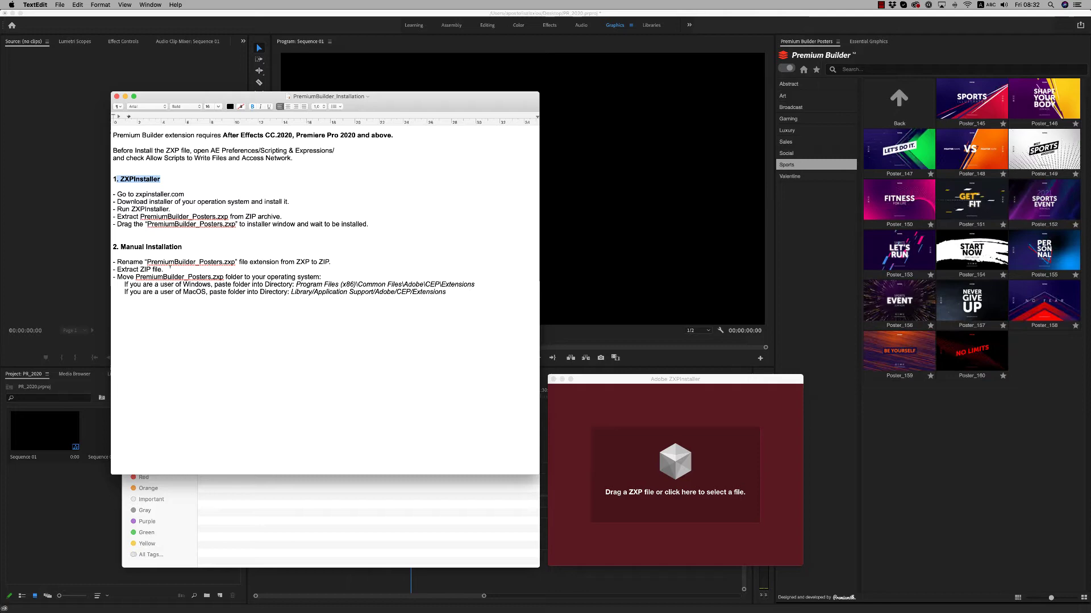
left_click_drag(120, 246, 187, 245)
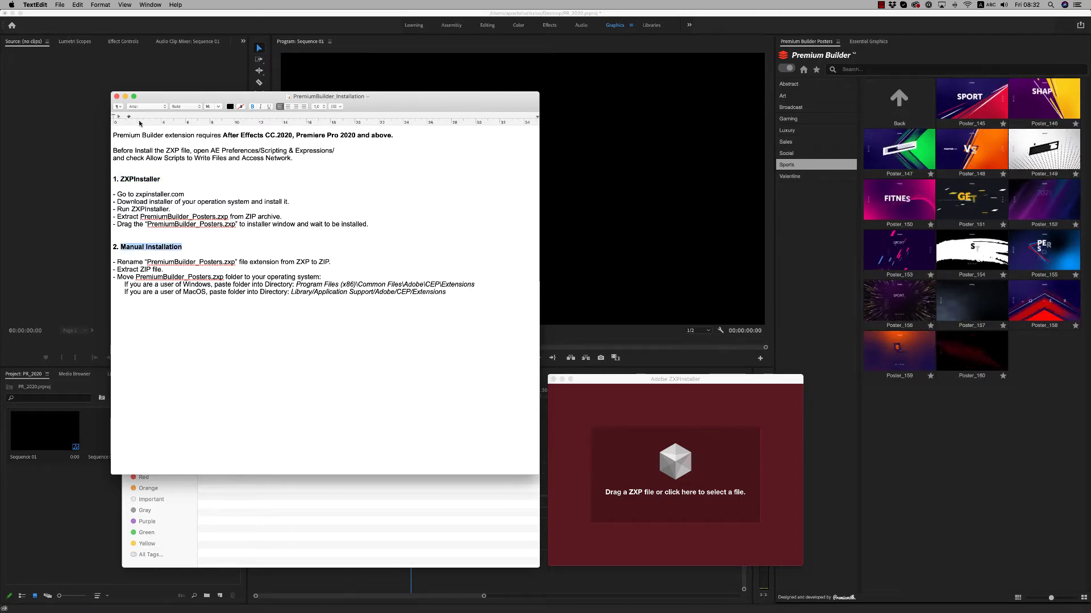
- Close the instructions and drag PremiumBuilder_Posters.zxp from the ZXP folder onto ZXPInstaller
left_click(116, 97)
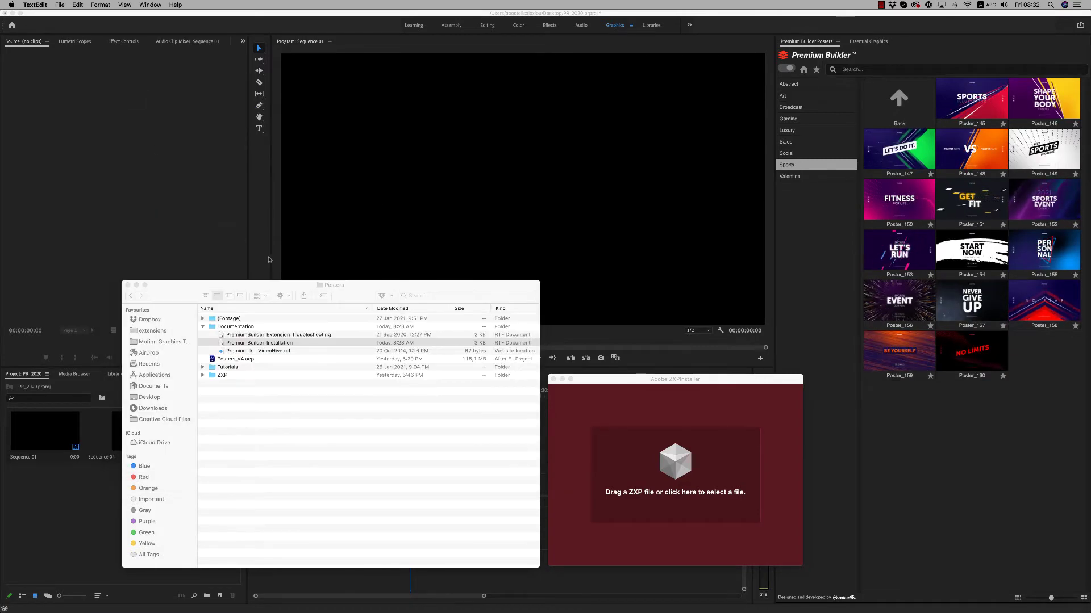
left_click(359, 295)
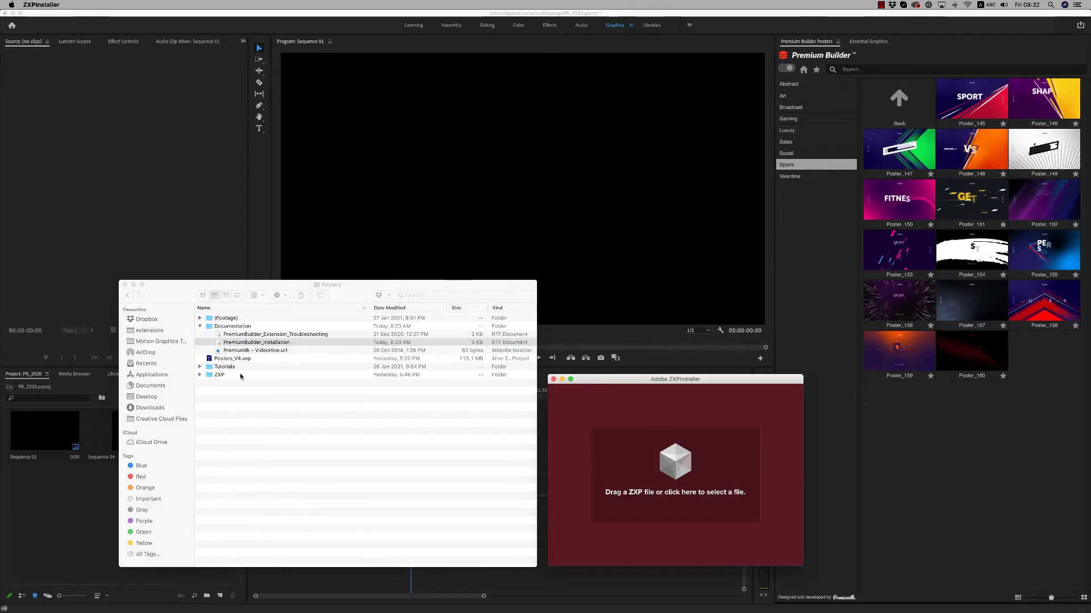
left_click(201, 375)
left_click_drag(255, 383, 692, 463)
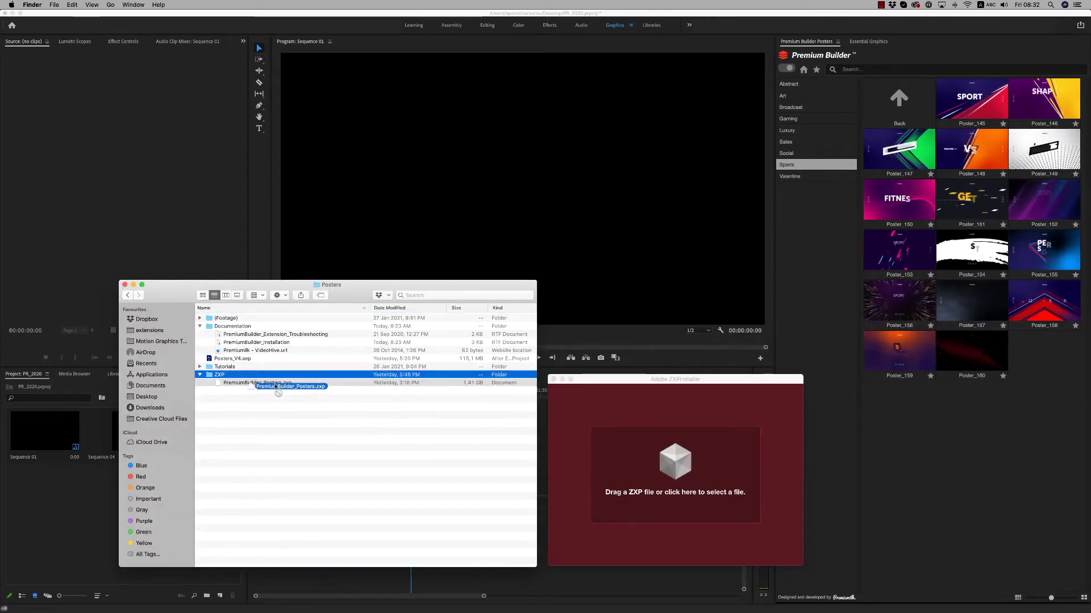
- Collapse the ZXP and Documentation folders and minimize the Posters window
left_click(209, 389)
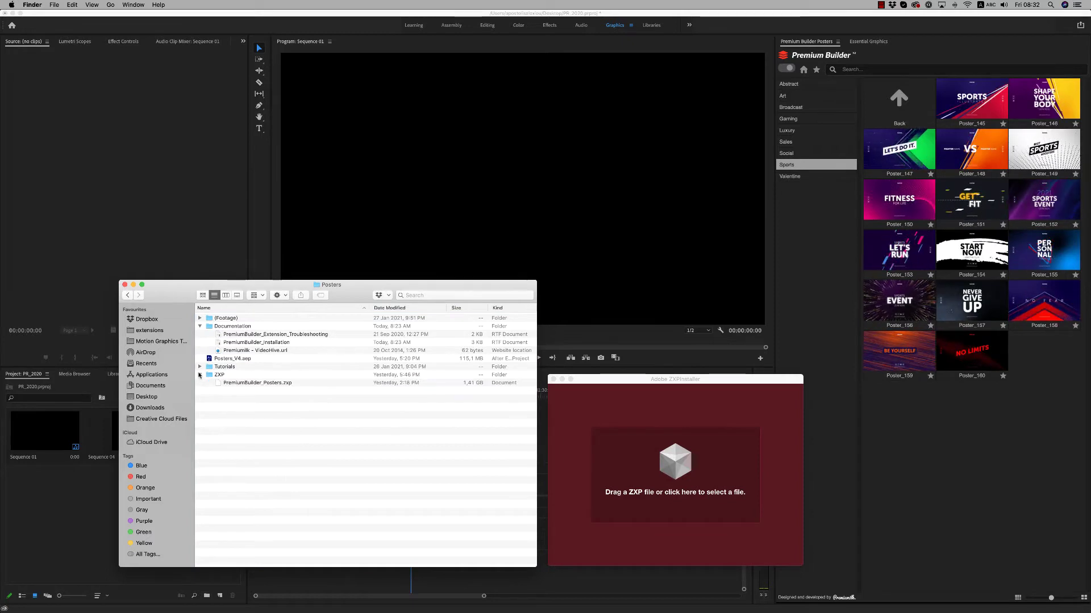
left_click(200, 375)
left_click_drag(629, 383, 626, 383)
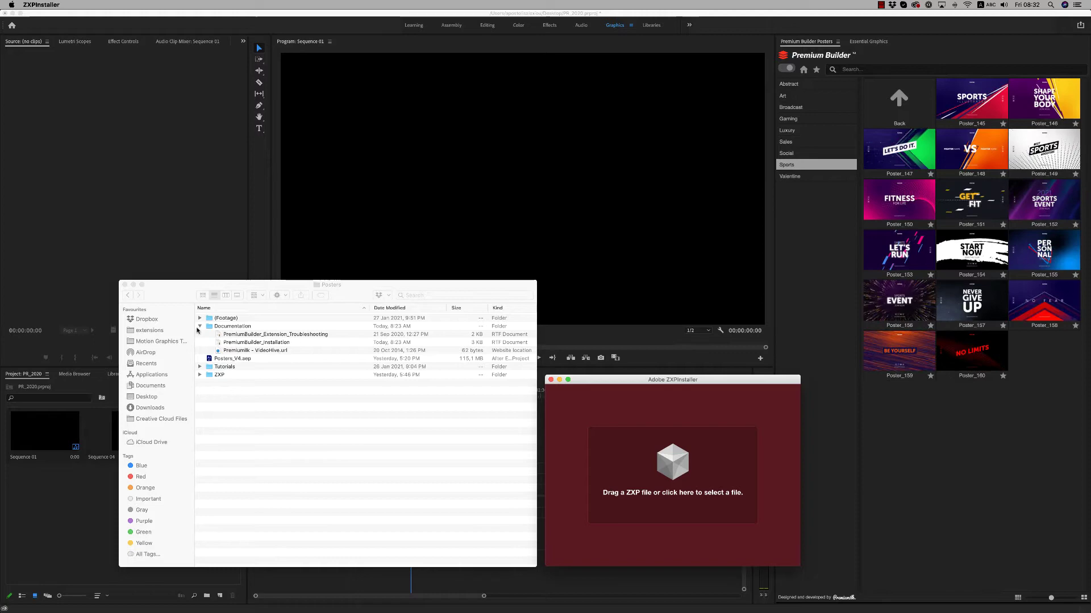
left_click(200, 326)
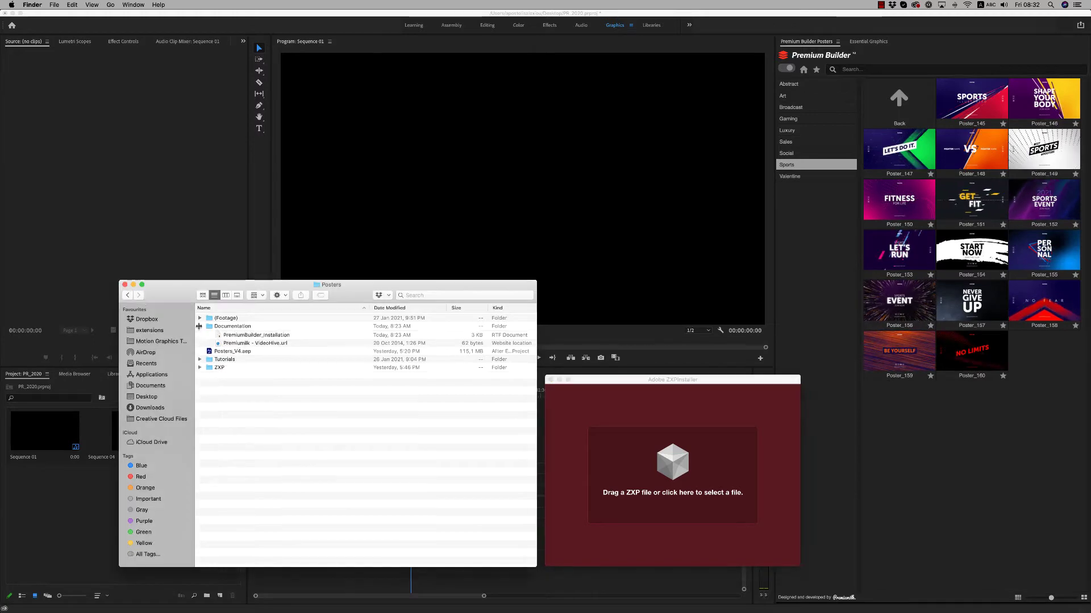
left_click(133, 285)
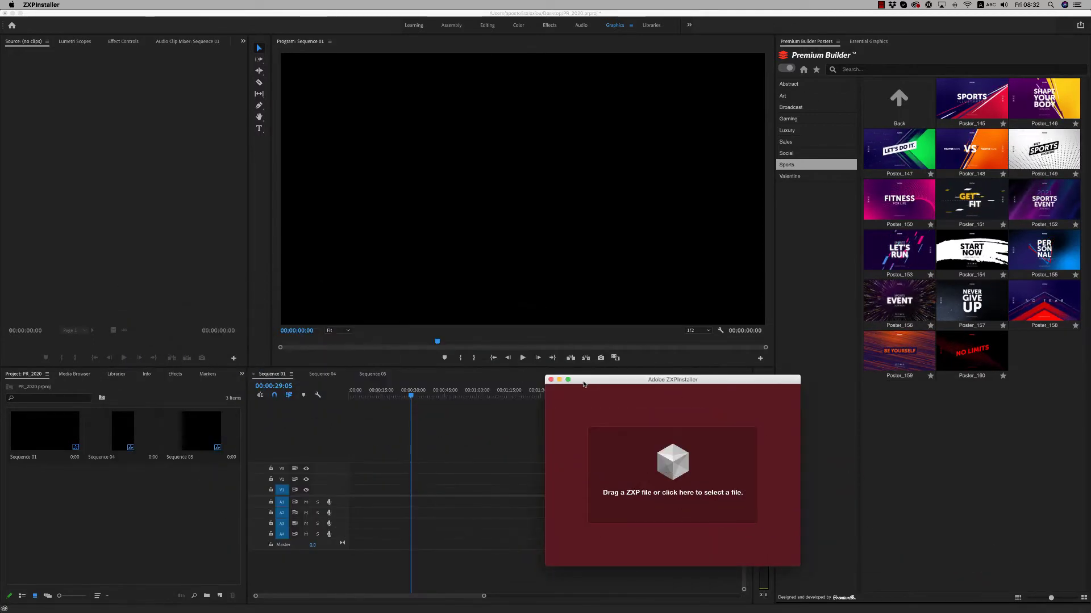
- Close ZXPInstaller, open the Premium Builder Posters panel, and set the playhead to 00:00:15:05
left_click(550, 380)
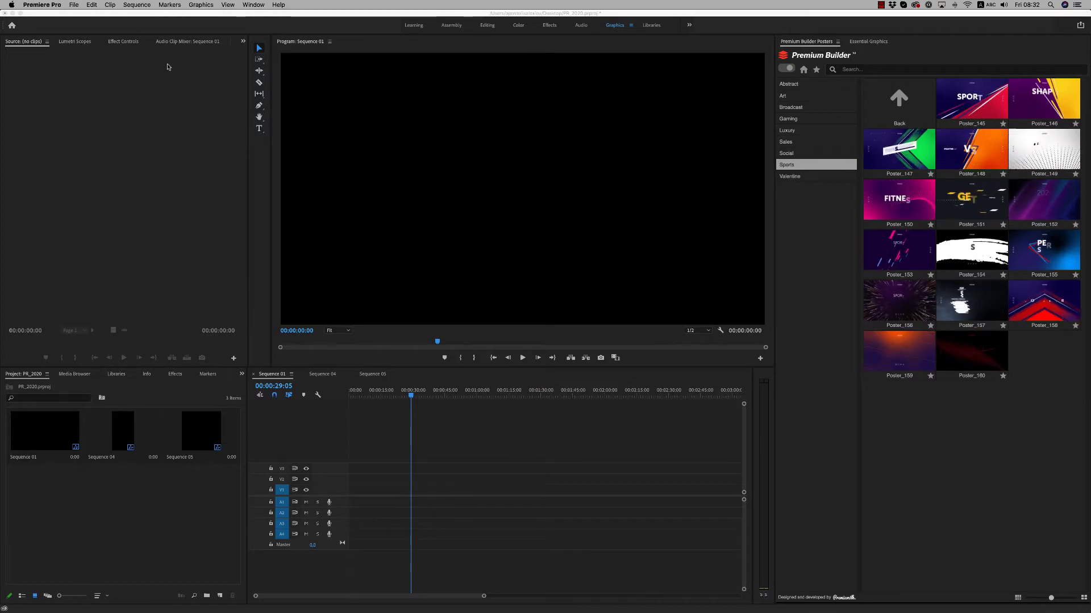
left_click(254, 4)
mouse_move(307, 35)
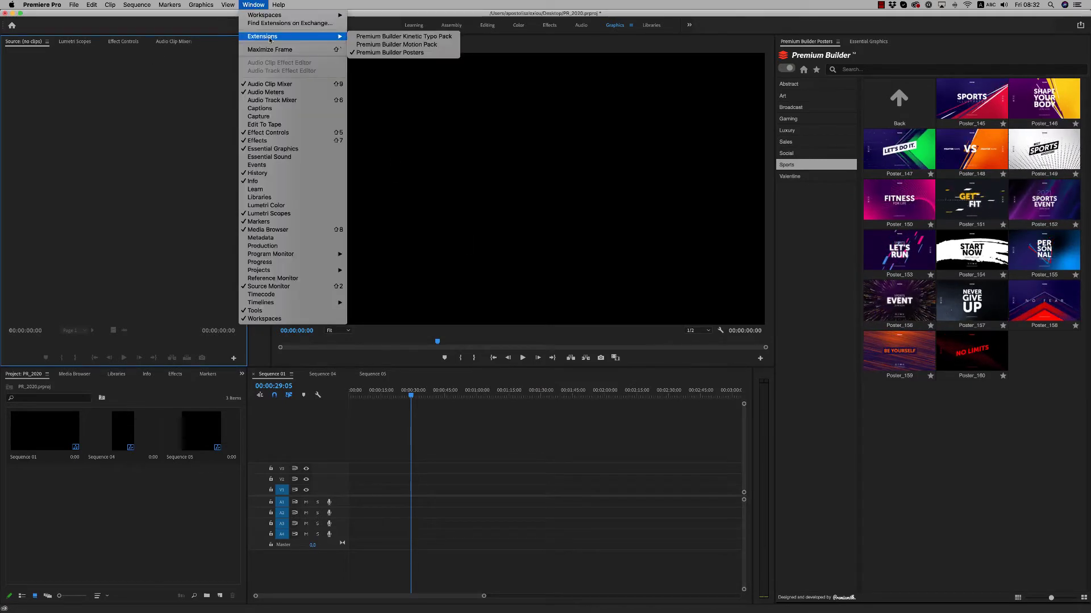
left_click(375, 53)
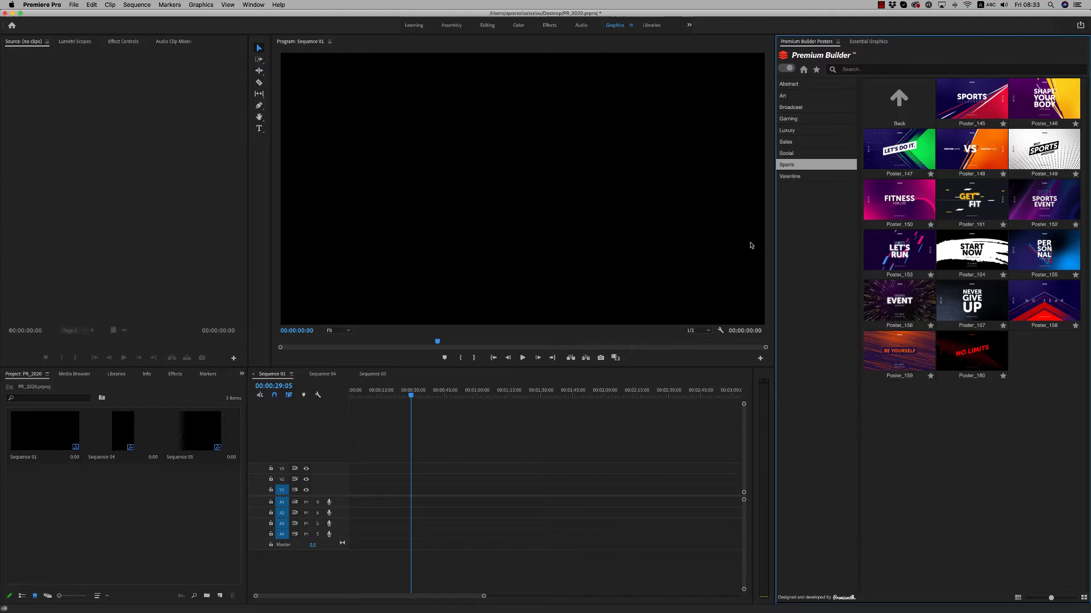
left_click_drag(409, 394, 380, 395)
left_click(46, 443)
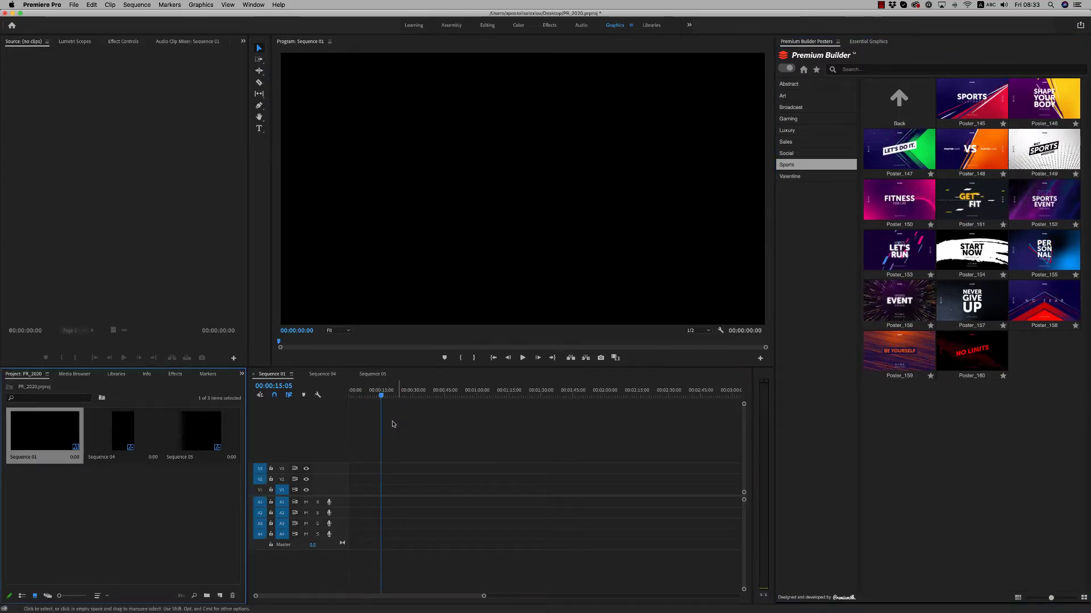
- Insert the Poster_145 sports template into Sequence 01 and play back the SPORTS ILLUSTRATED preview
left_click(977, 108)
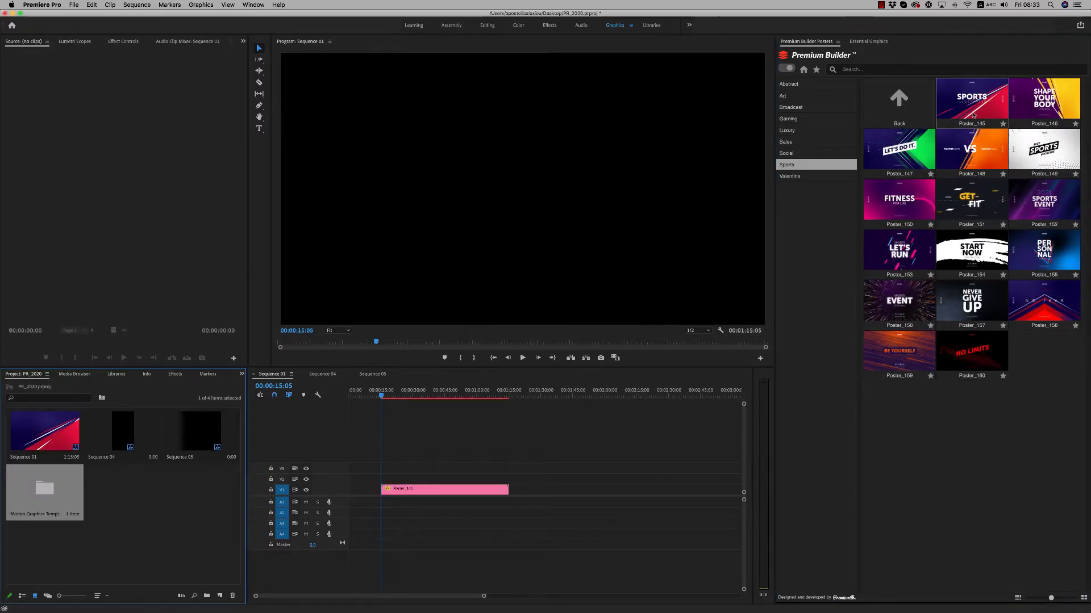
left_click_drag(389, 396, 402, 396)
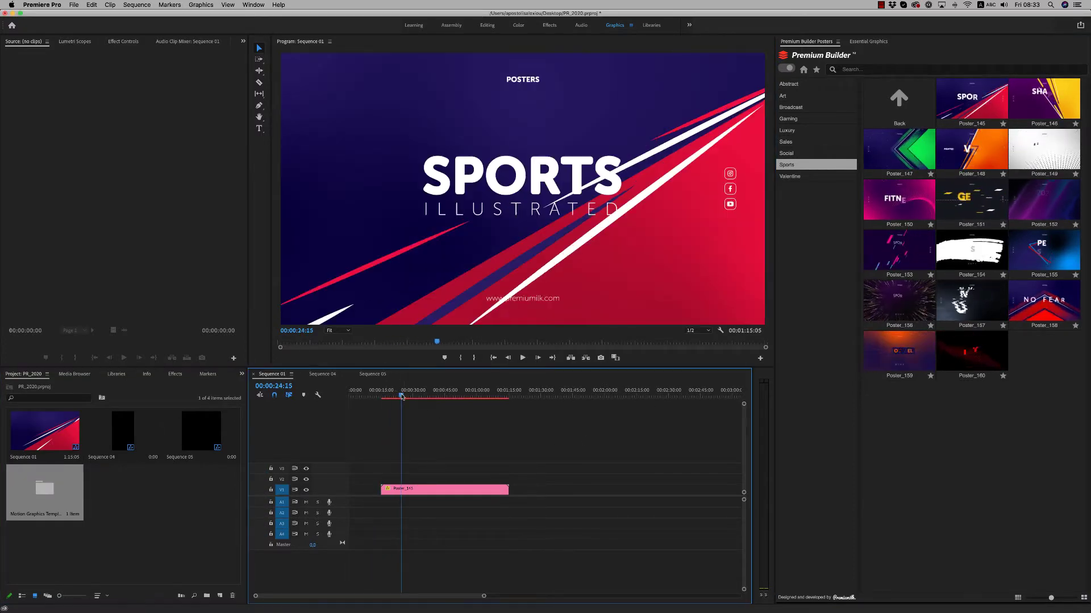
key("space")
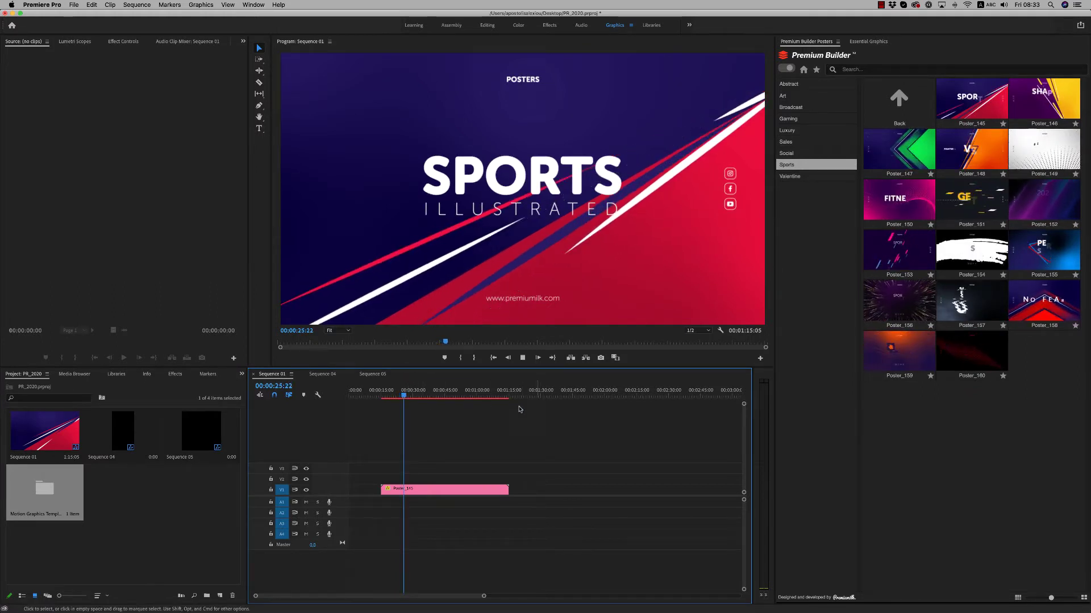
key("space")
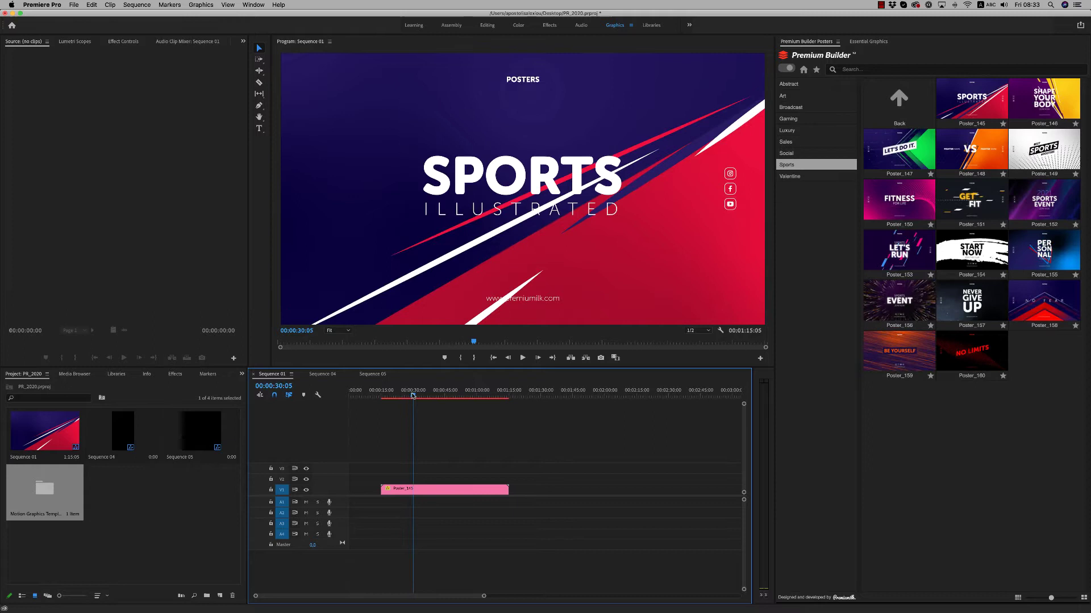
left_click(397, 396)
left_click_drag(397, 398, 398, 397)
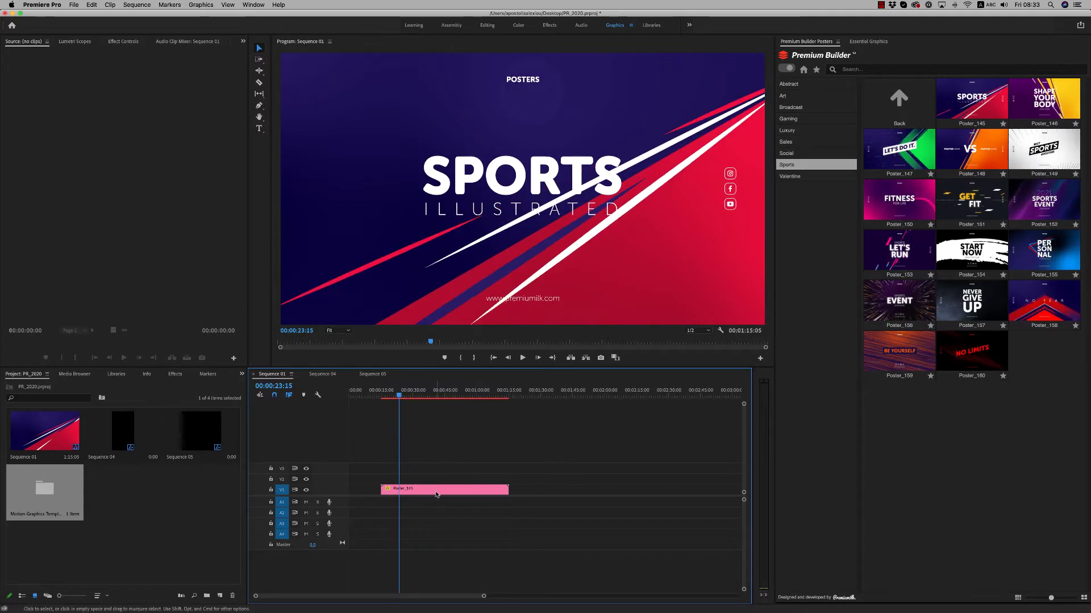
- Set the poster's Color_01 to green 06AF00 in Essential Graphics
left_click(869, 41)
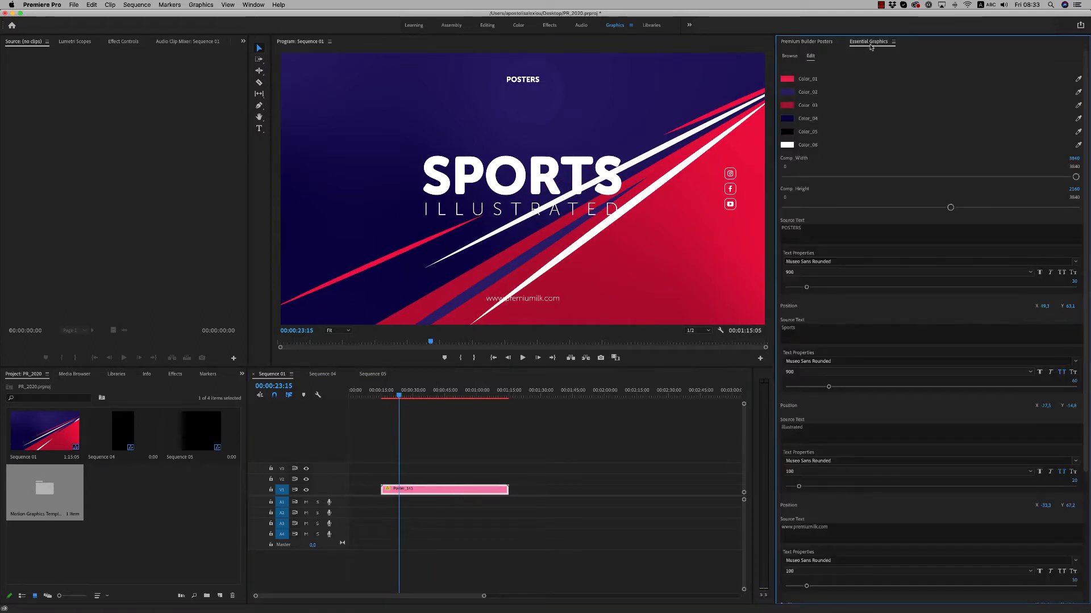
left_click(787, 80)
left_click(561, 279)
left_click_drag(537, 302, 550, 319)
left_click(631, 238)
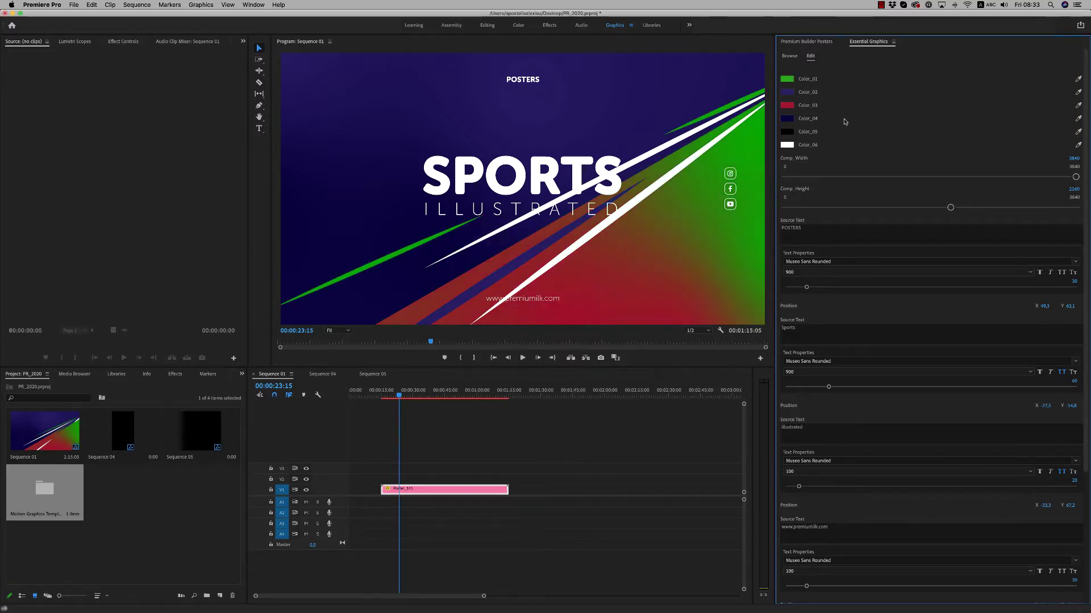
- Sample the same green into Color_03 with its eyedropper and try a different comp width
left_click(1078, 105)
left_click(800, 77)
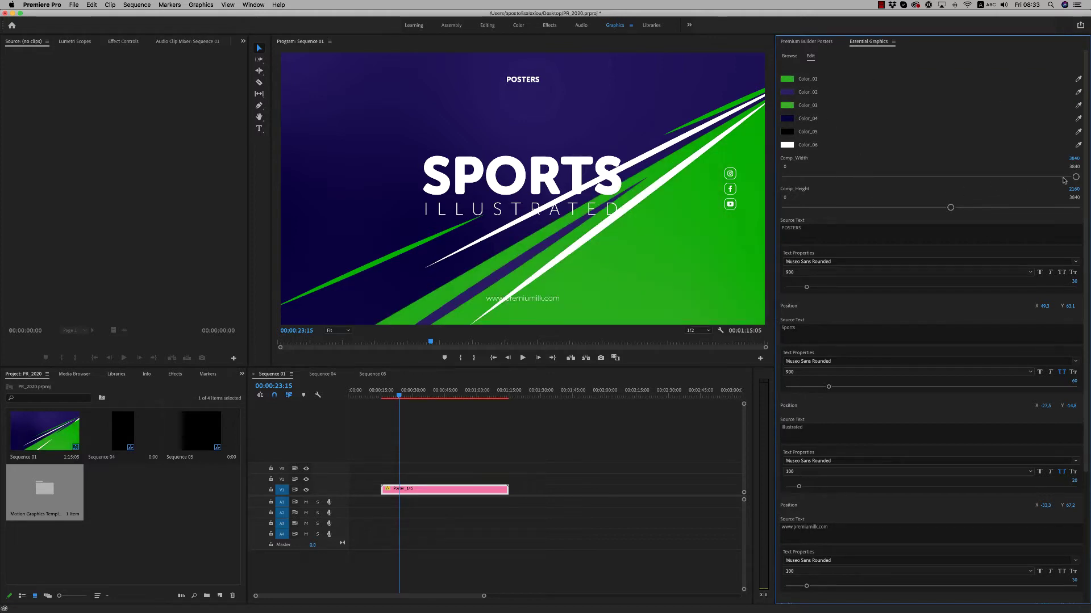
mouse_move(1075, 177)
left_mouse_down()
mouse_move(891, 176)
mouse_move(1080, 186)
left_mouse_up()
- Enlarge the POSTERS title size from 32 to 38
left_click(802, 231)
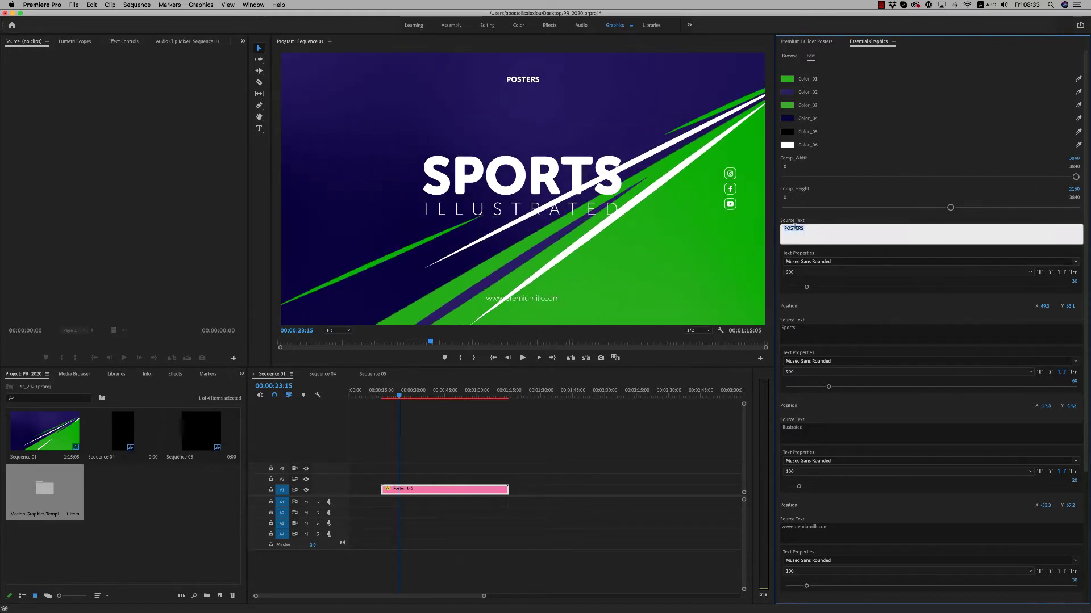
left_click(962, 306)
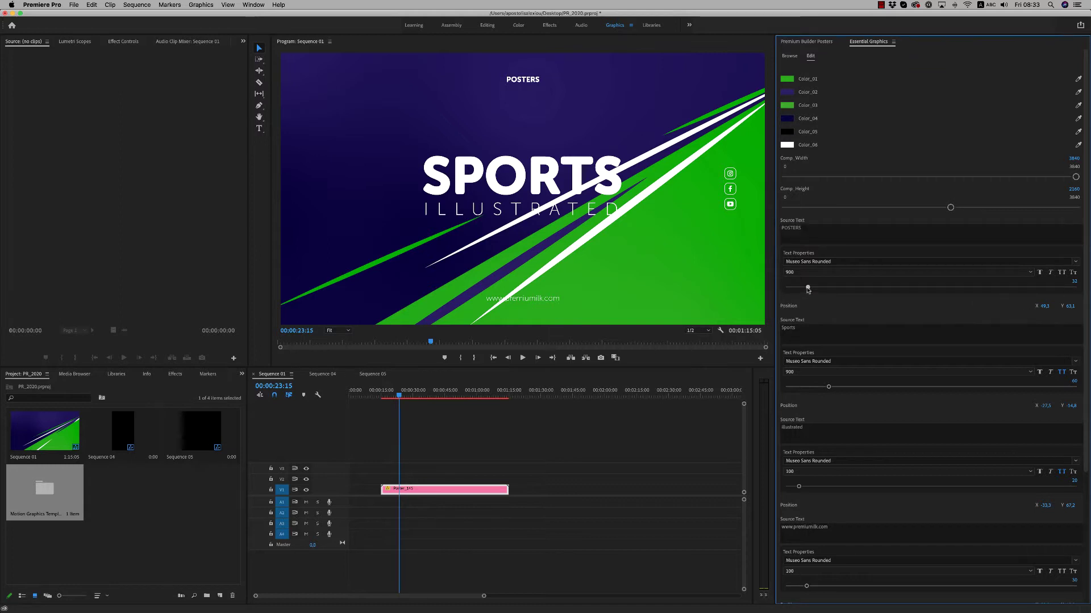
mouse_move(808, 289)
left_mouse_down()
mouse_move(822, 289)
mouse_move(812, 289)
left_mouse_up()
left_click_drag(1045, 306, 1049, 306)
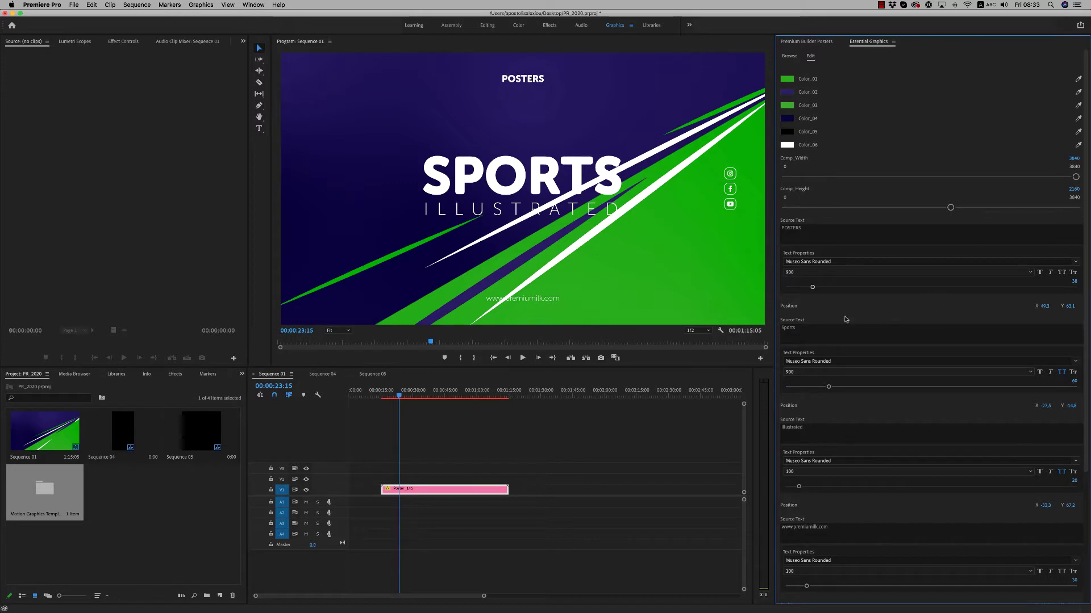
- Change the SPORTS headline to EVENT and raise its size from 60 to 76
left_click(810, 338)
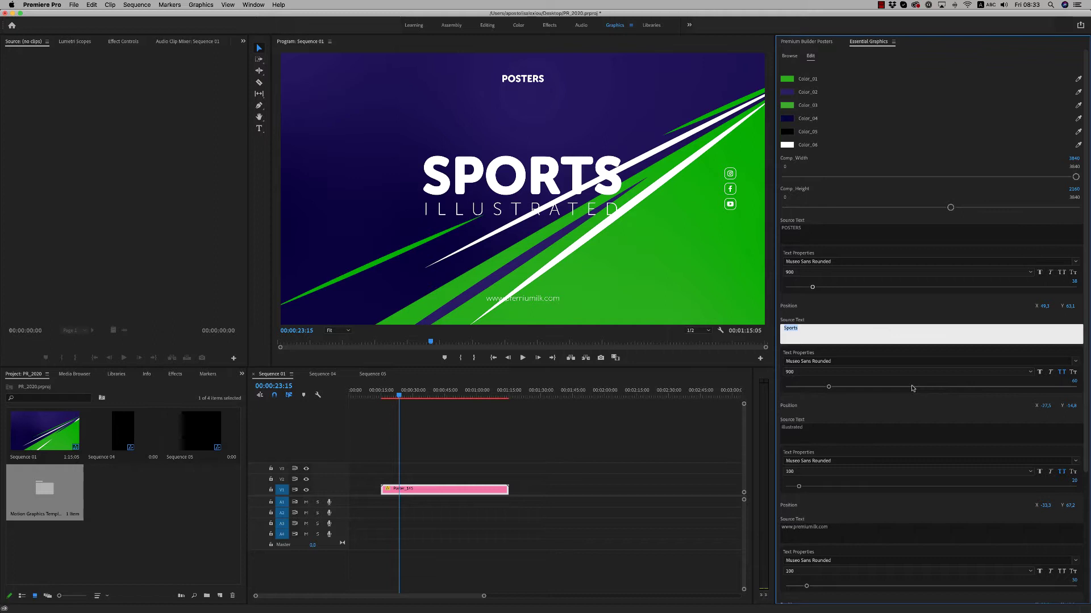
type("S")
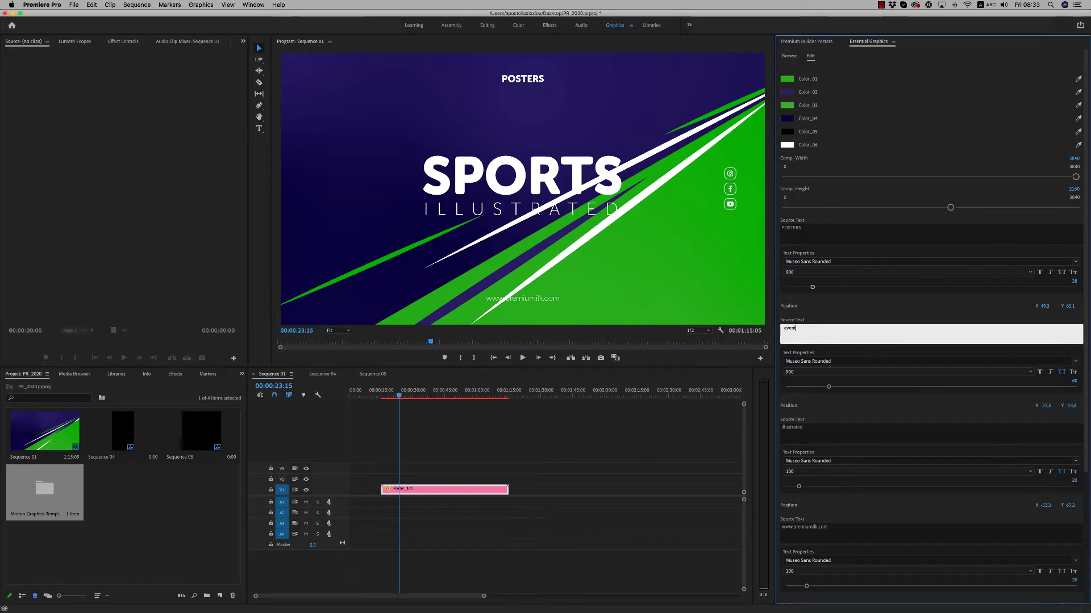
left_click(850, 310)
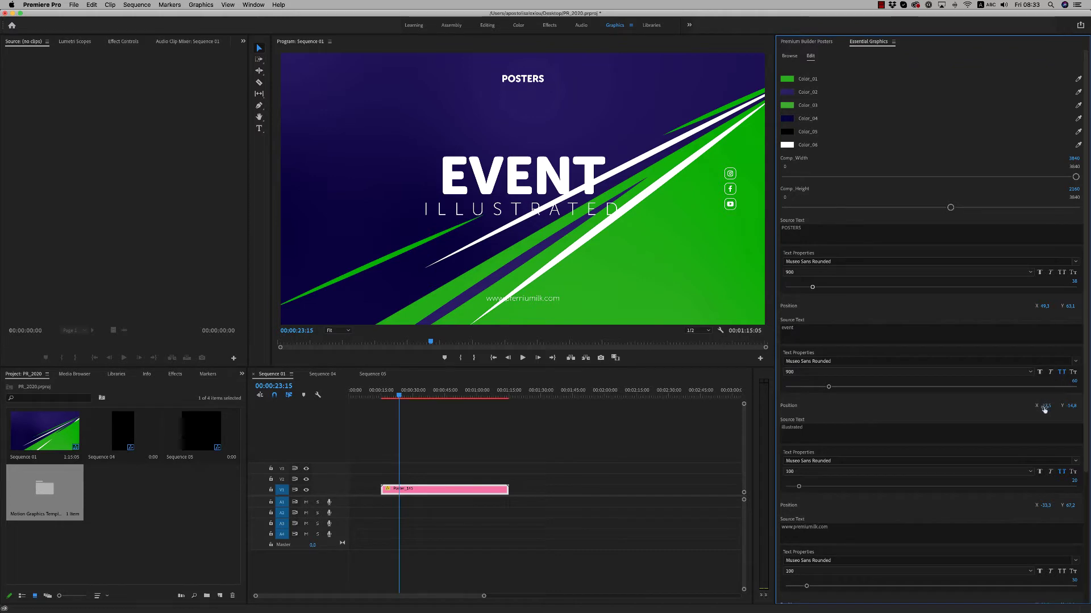
left_click_drag(830, 388, 840, 389)
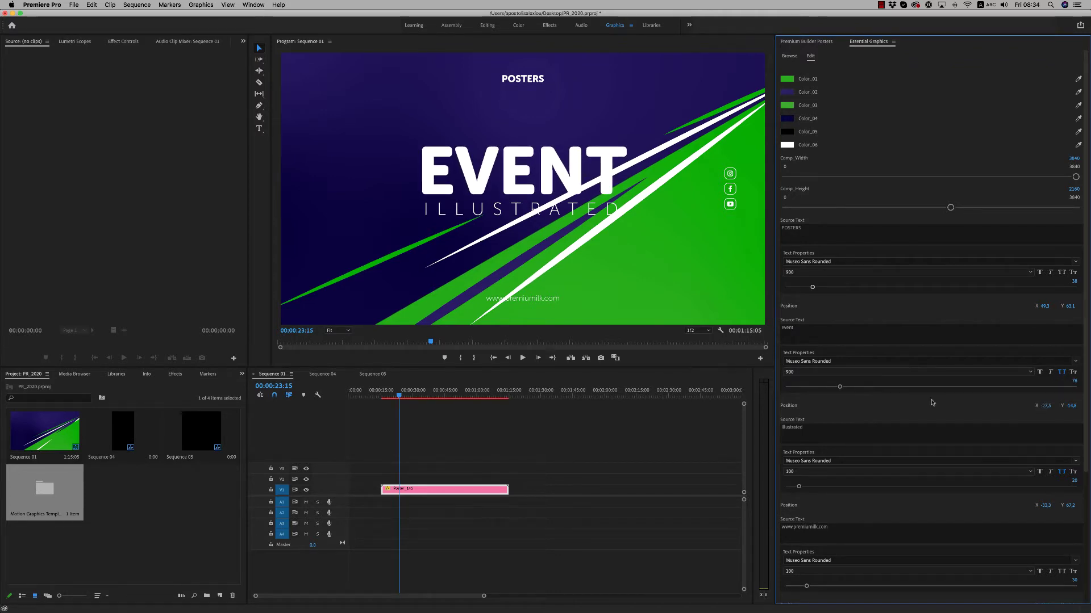
- Drop the Instagram, Facebook and YouTube icon opacities to 0
scroll(841, 406, "down", 2)
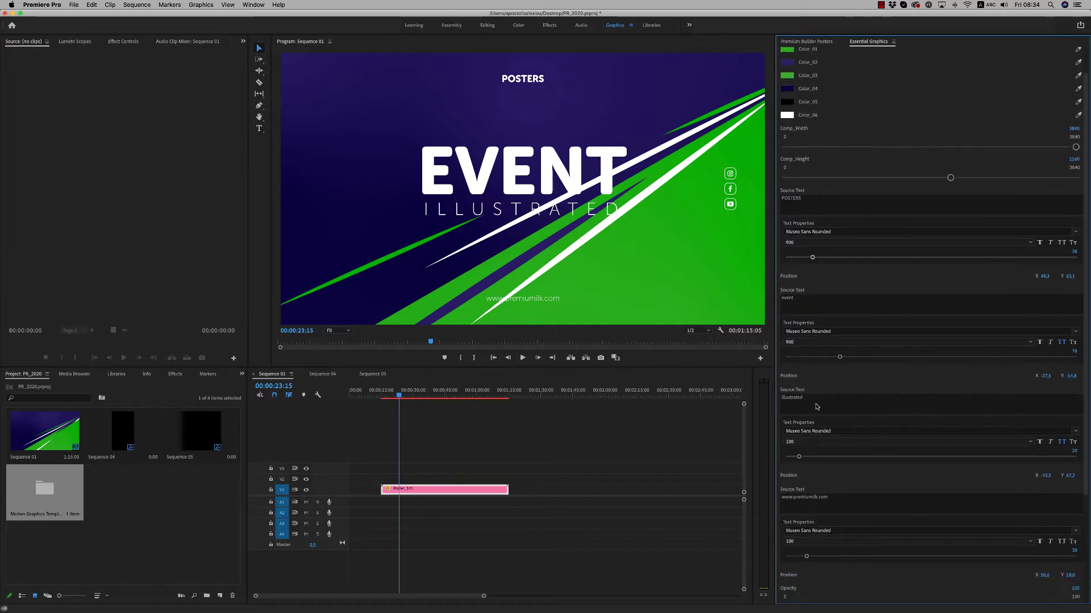
scroll(1067, 536, "down", 8)
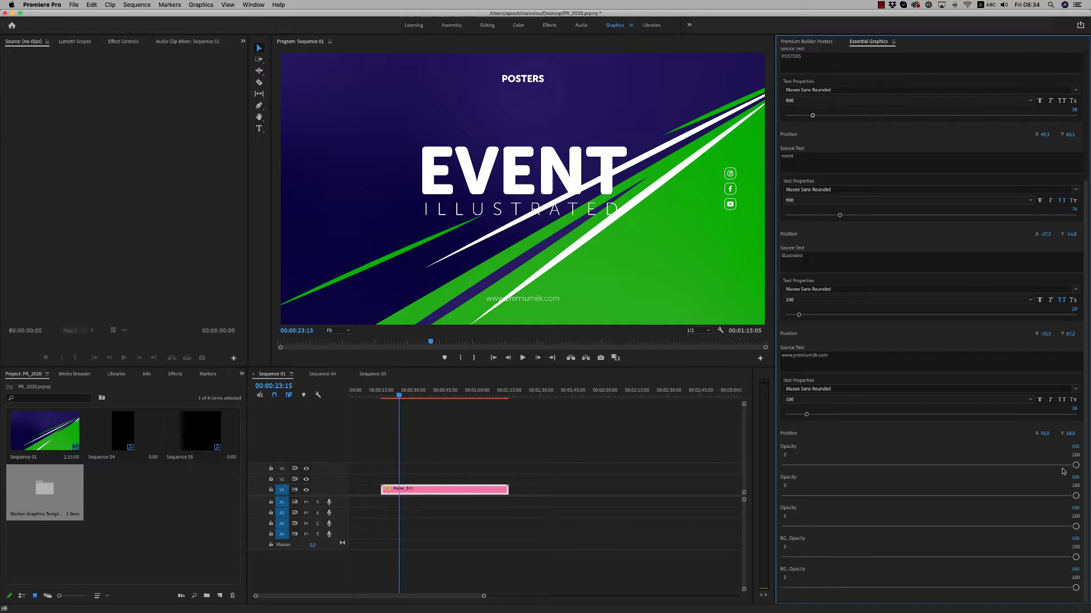
left_click_drag(971, 470, 823, 466)
left_click_drag(1076, 496, 761, 504)
left_click_drag(1076, 526, 700, 513)
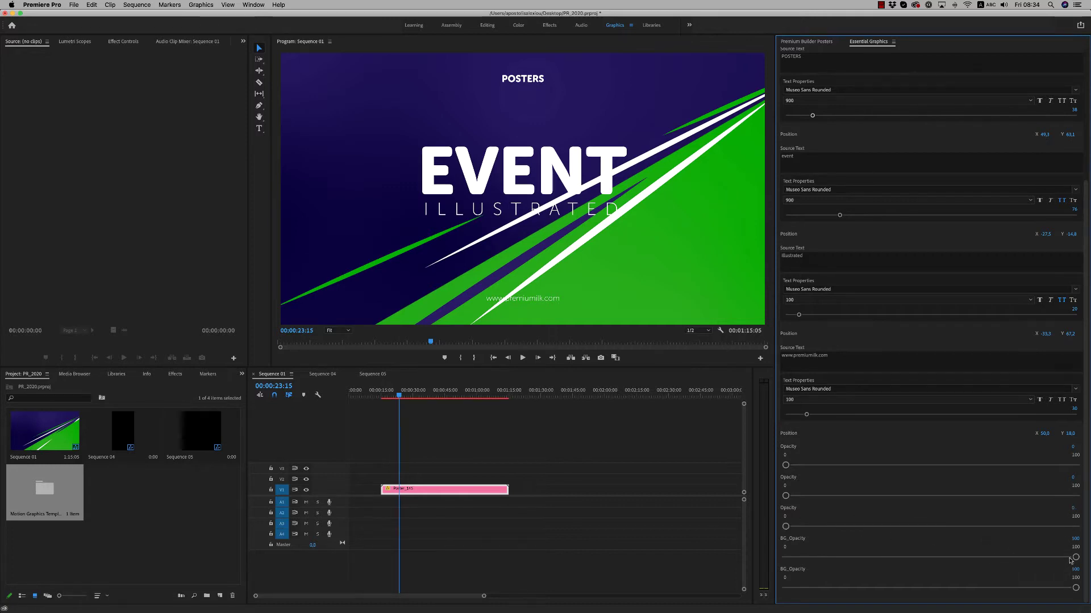
- Fade out the green background shapes, move the Poster_145 clip to V2, and restore the blue background
left_click_drag(954, 559, 785, 558)
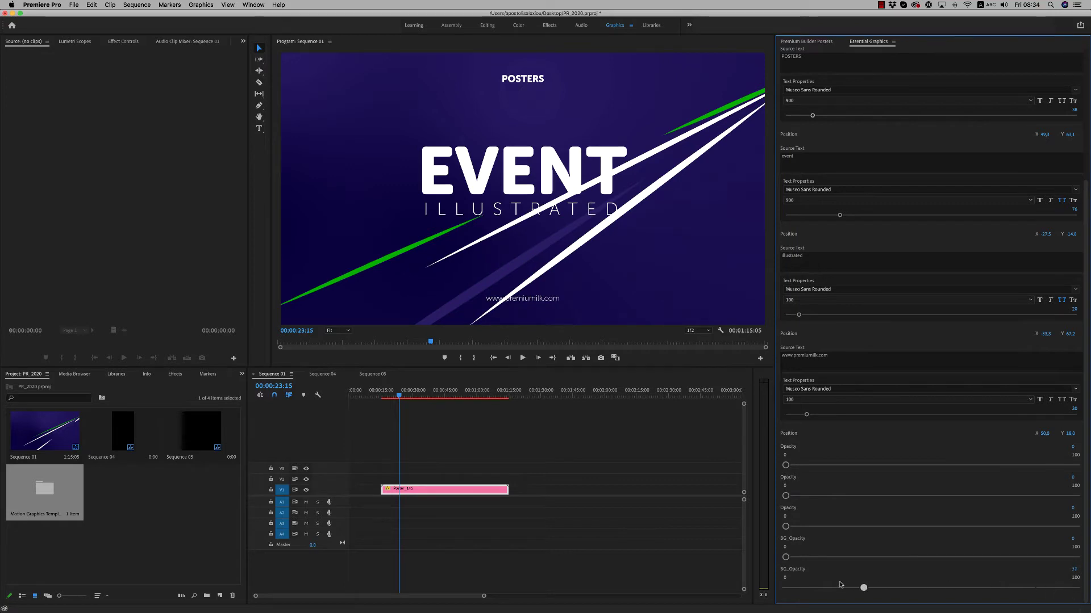
left_click_drag(839, 585, 769, 585)
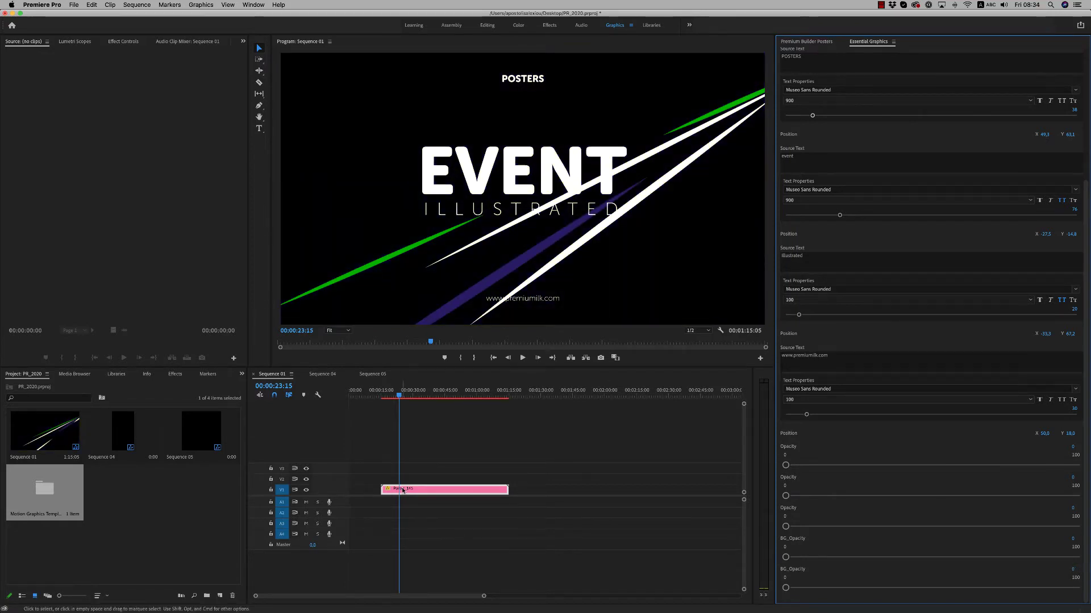
left_click_drag(407, 490, 410, 480)
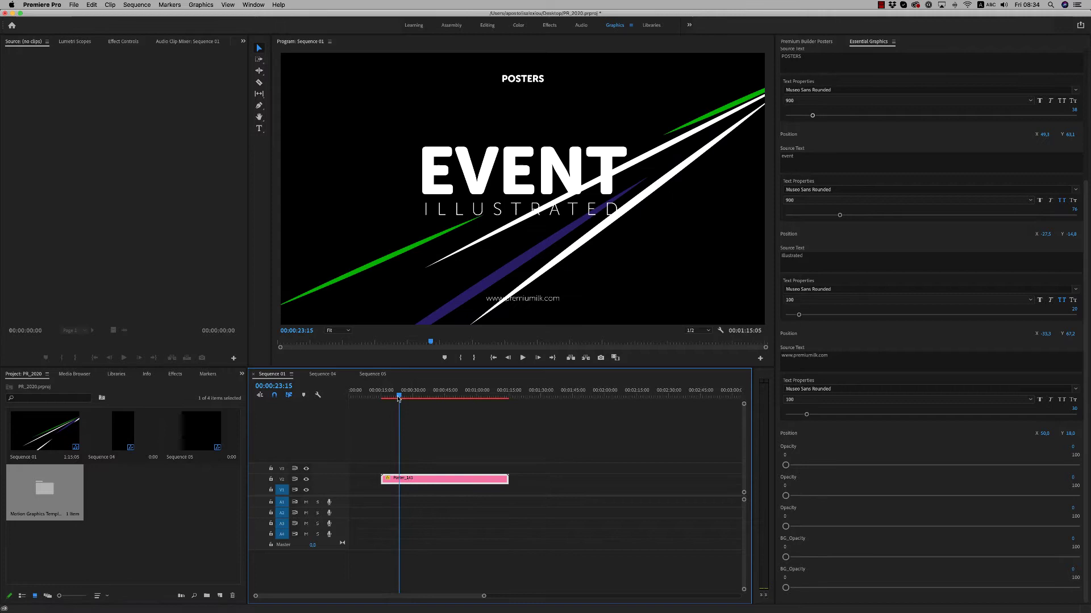
left_click_drag(399, 395, 453, 400)
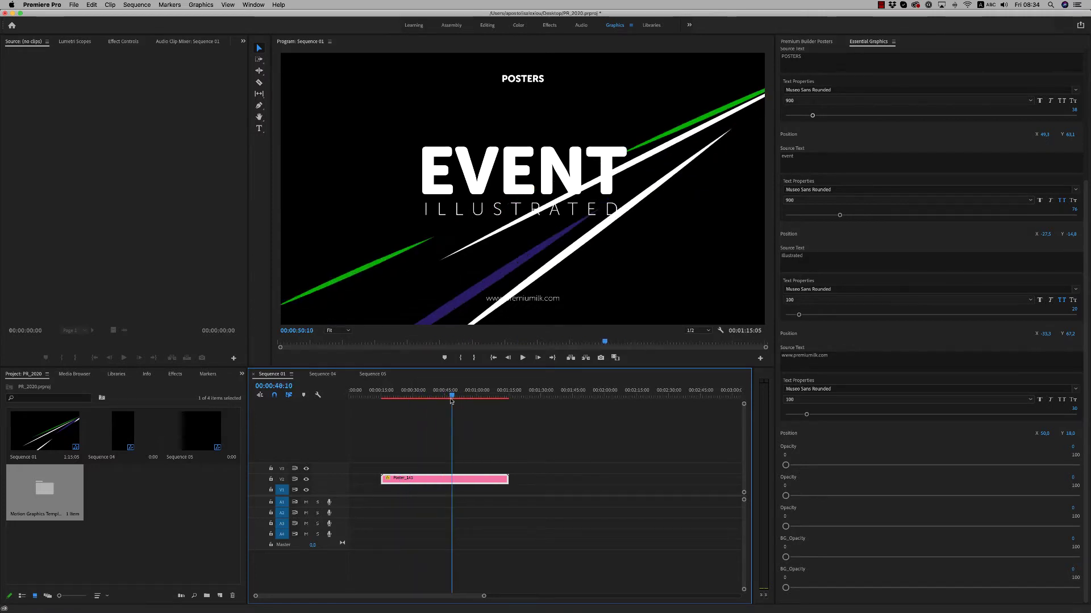
left_click_drag(786, 589, 1075, 588)
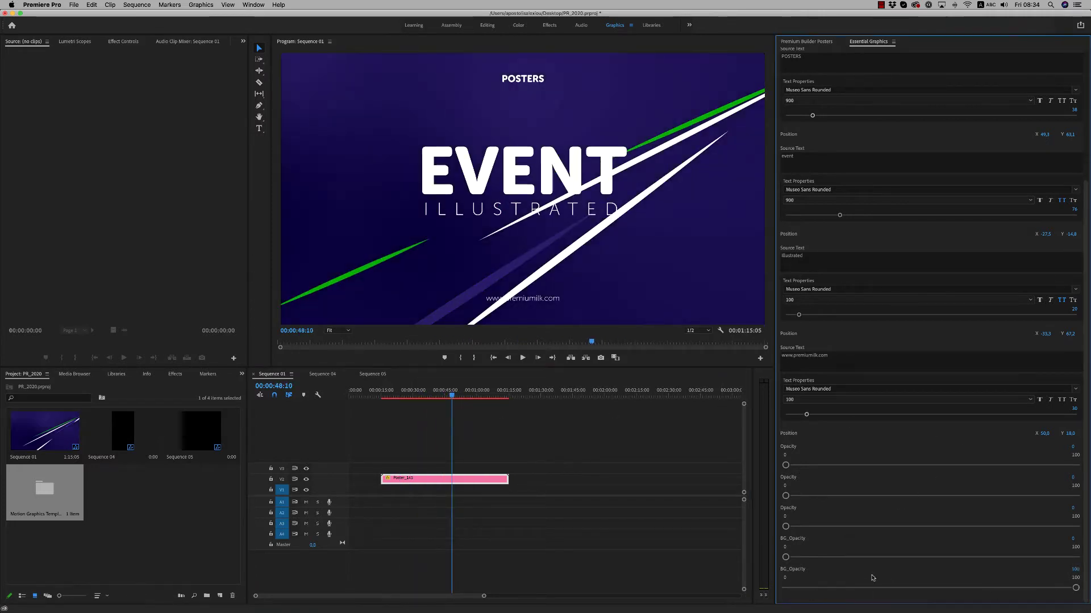
- Restore the green shapes, undo clearing the EVENT headline, and move the clip to the start
left_click_drag(845, 564, 1075, 557)
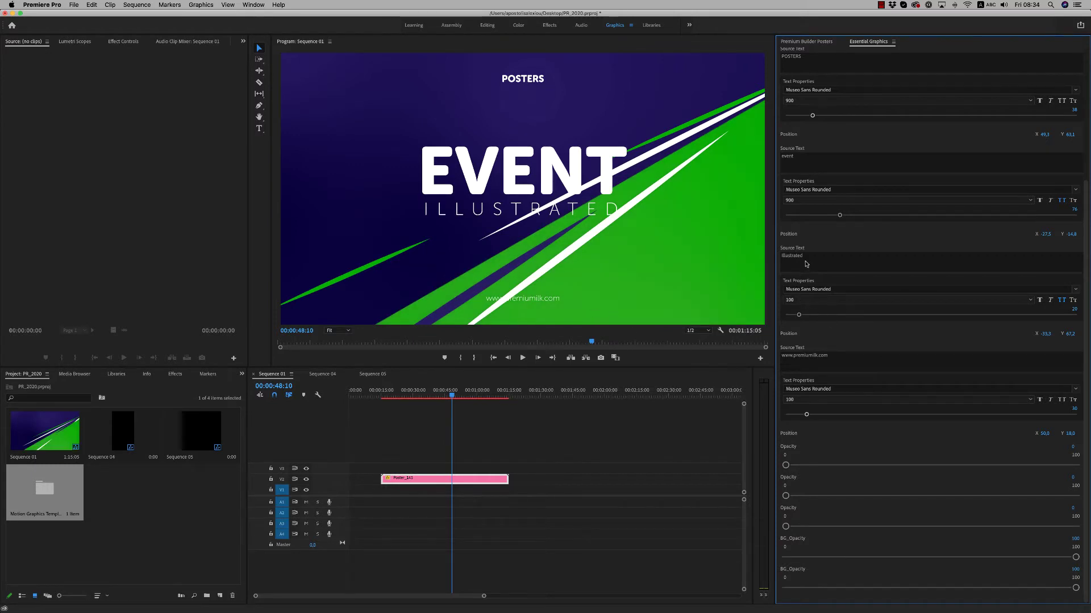
left_click(800, 162)
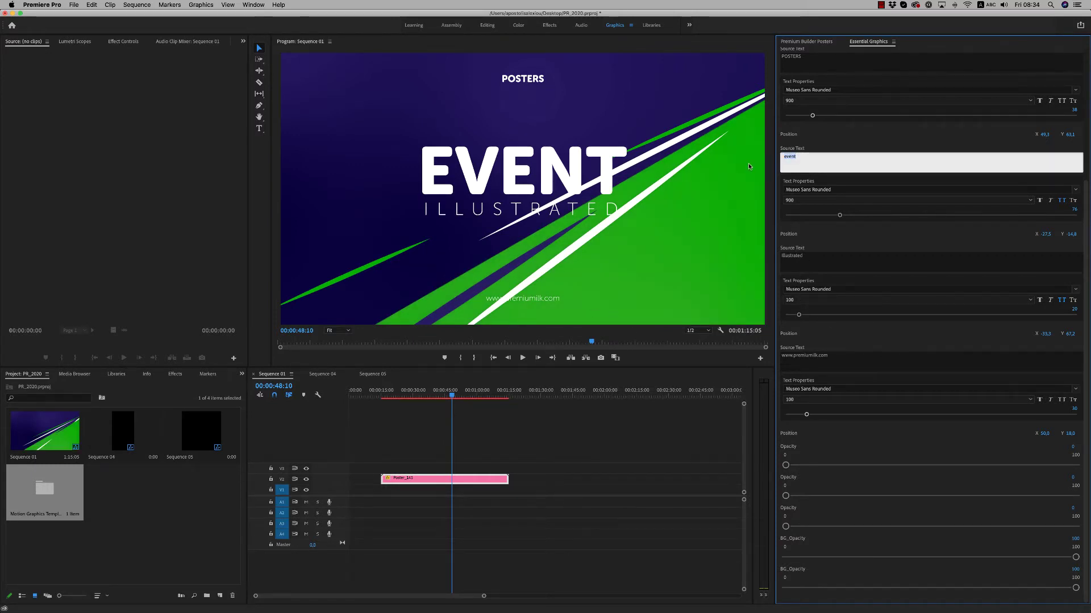
left_click(819, 242)
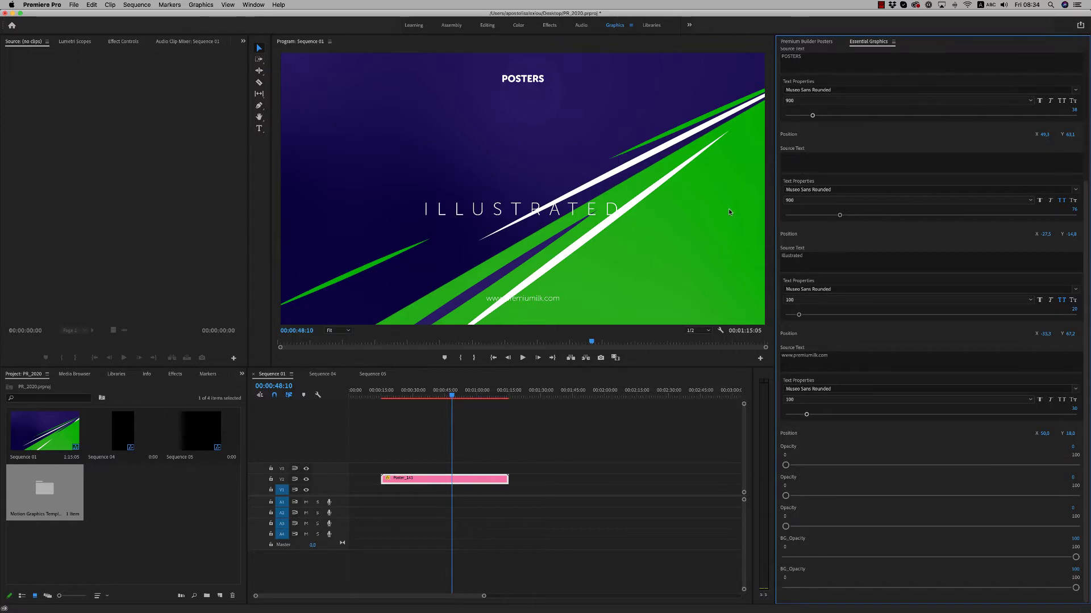
key("super+z")
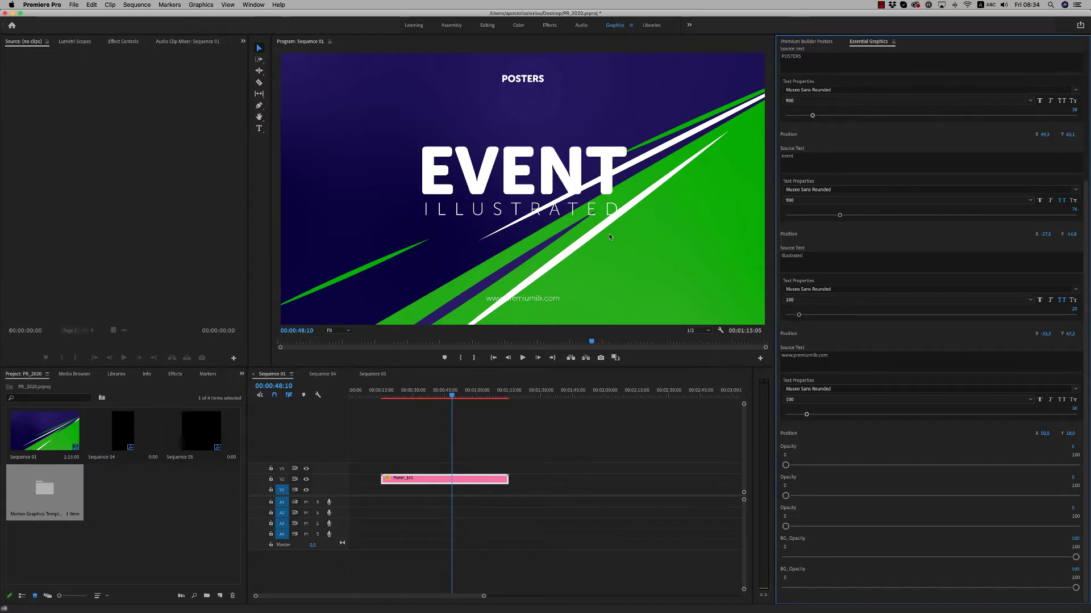
mouse_move(383, 392)
left_mouse_down()
mouse_move(482, 396)
mouse_move(401, 396)
left_mouse_up()
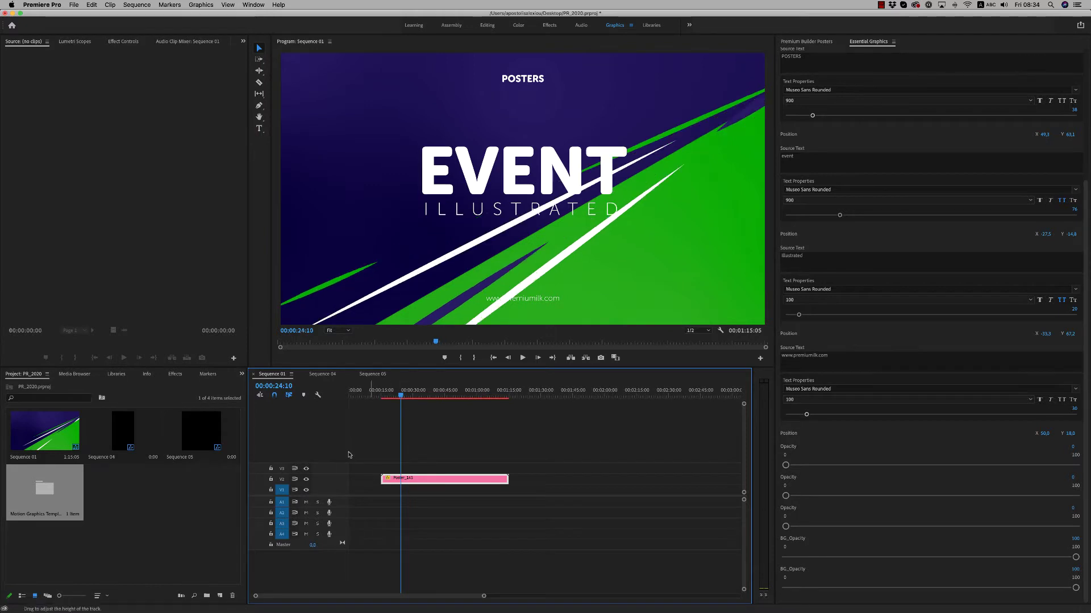
left_click_drag(425, 481, 393, 481)
- Open Sequence 05, add the Poster_145 template, and preview it at 00:00:27:23
double_click(198, 434)
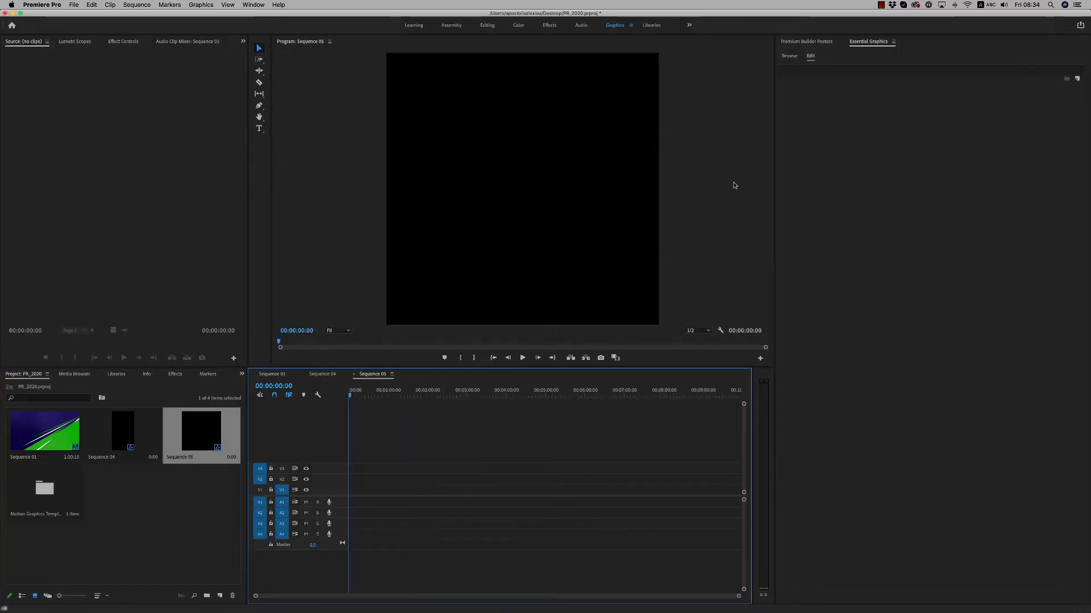
left_click(806, 40)
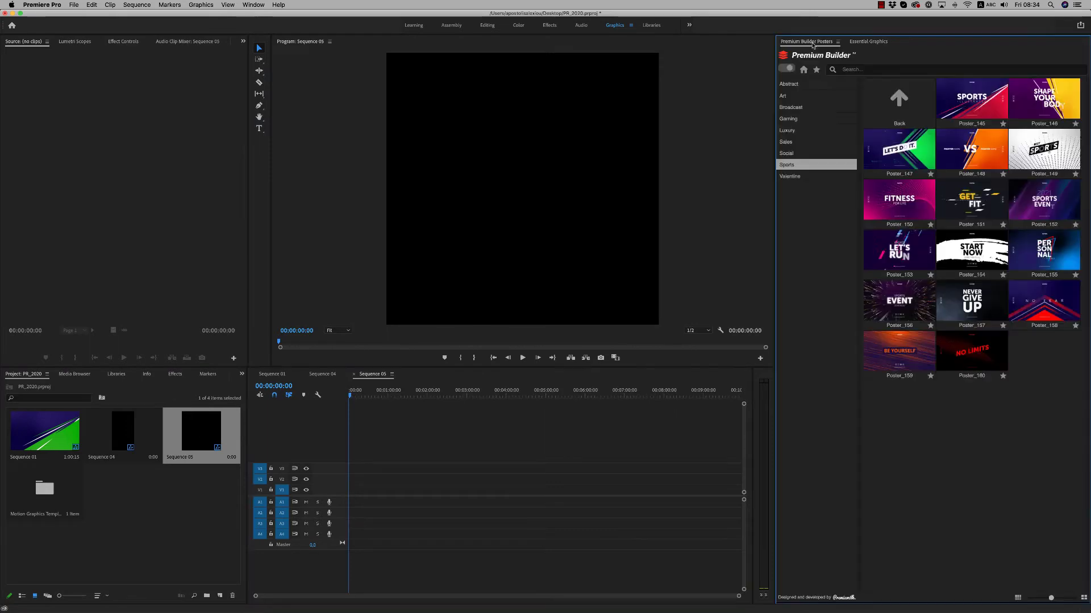
left_click(959, 114)
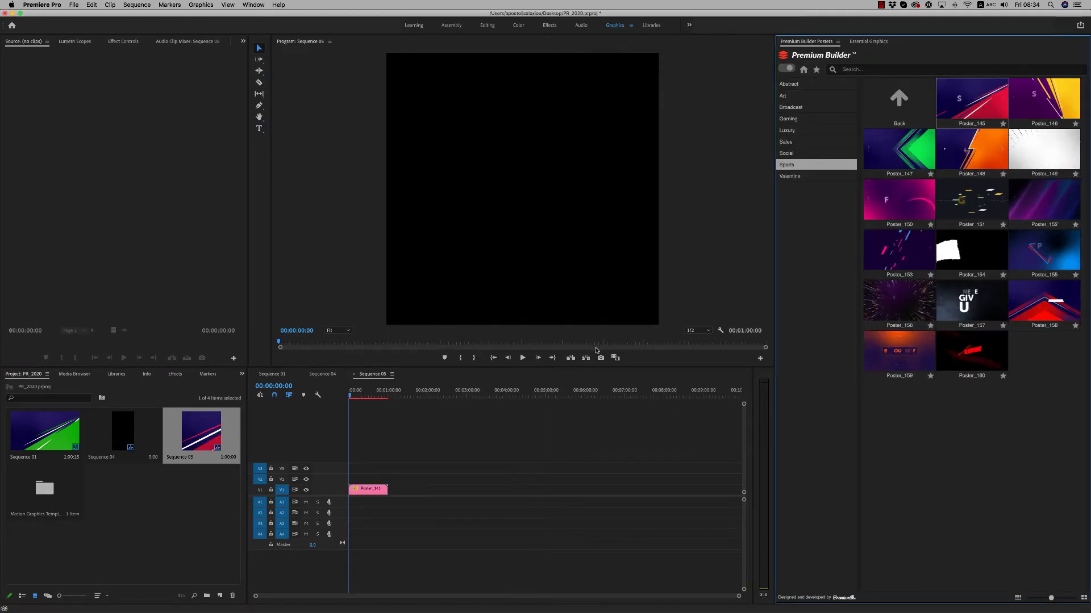
left_click(367, 393)
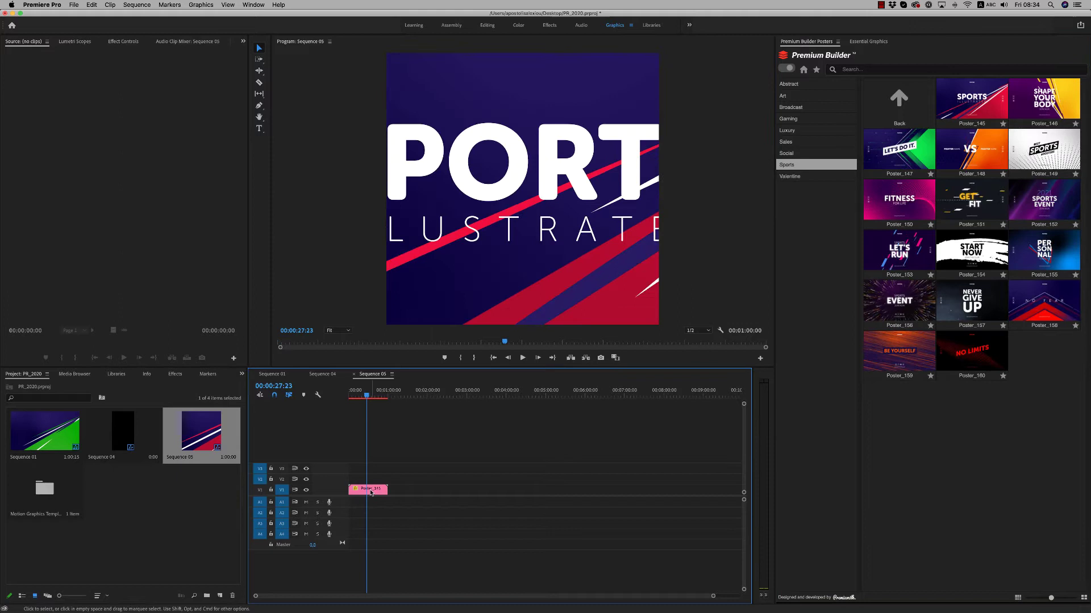
- Check the Sequence 05 settings, then narrow the poster's Comp Width to 1923
left_click(137, 5)
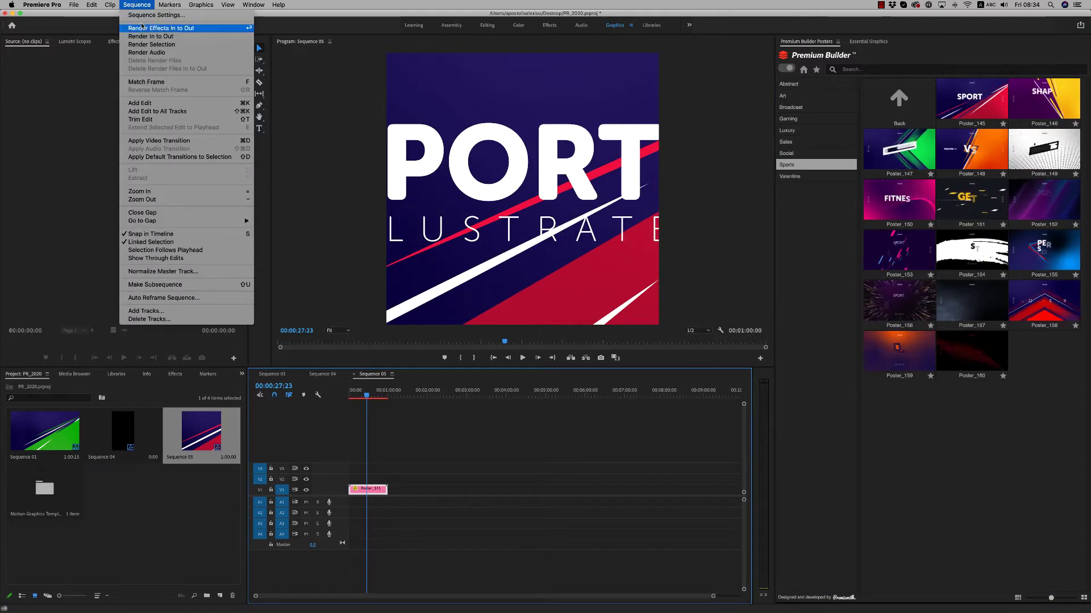
left_click(143, 15)
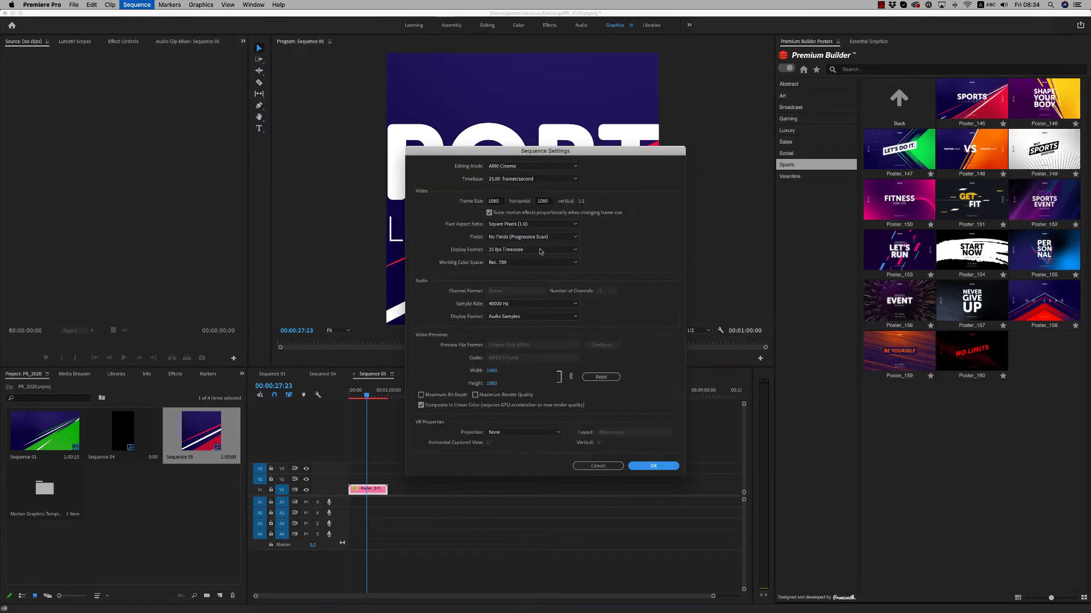
left_click(609, 467)
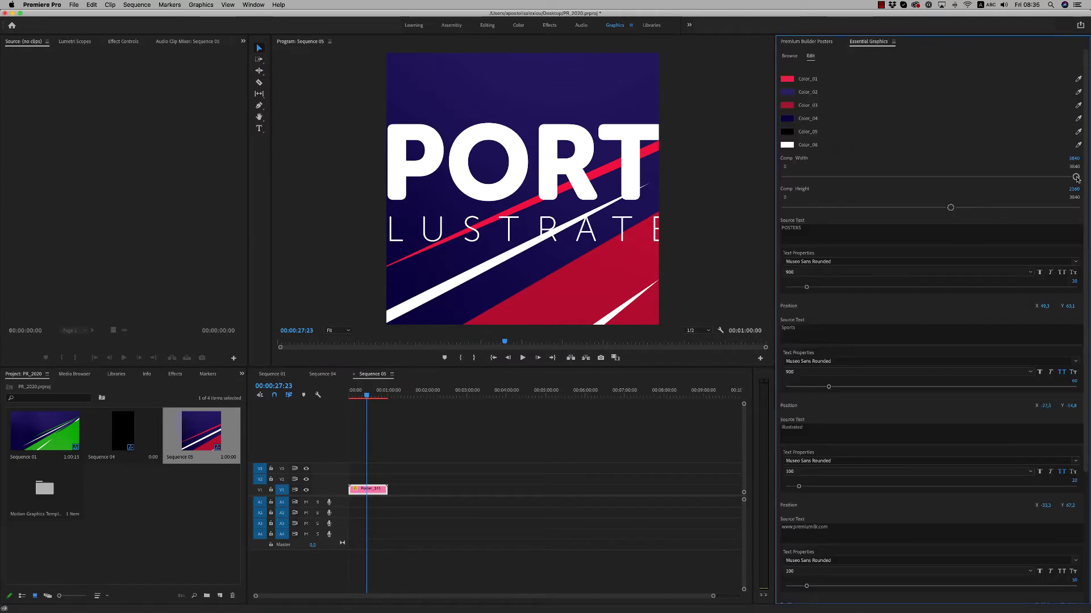
left_click_drag(1075, 176, 868, 209)
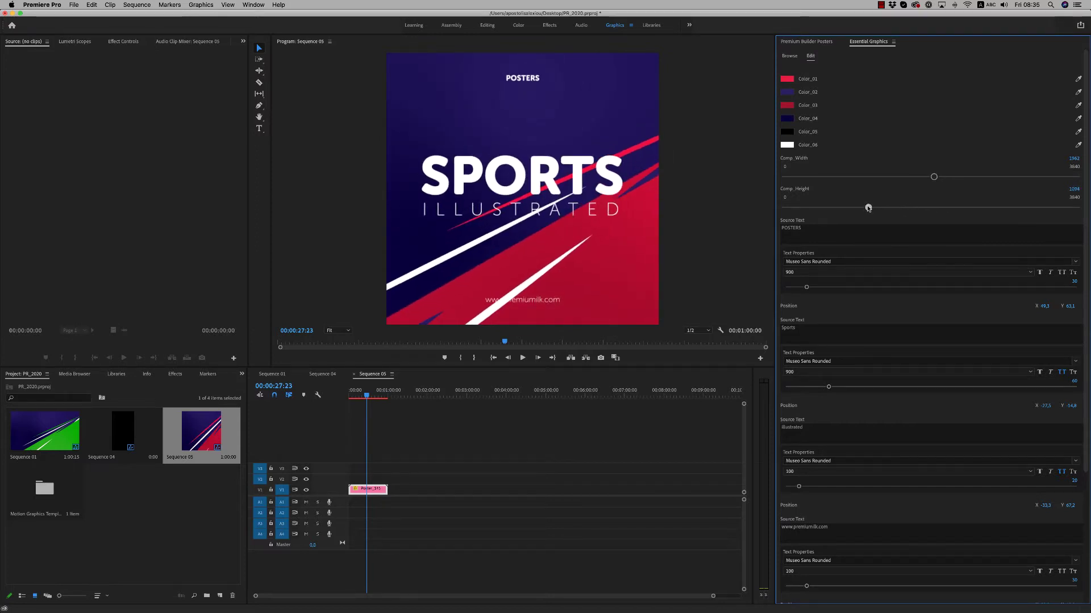
left_click_drag(937, 180, 932, 178)
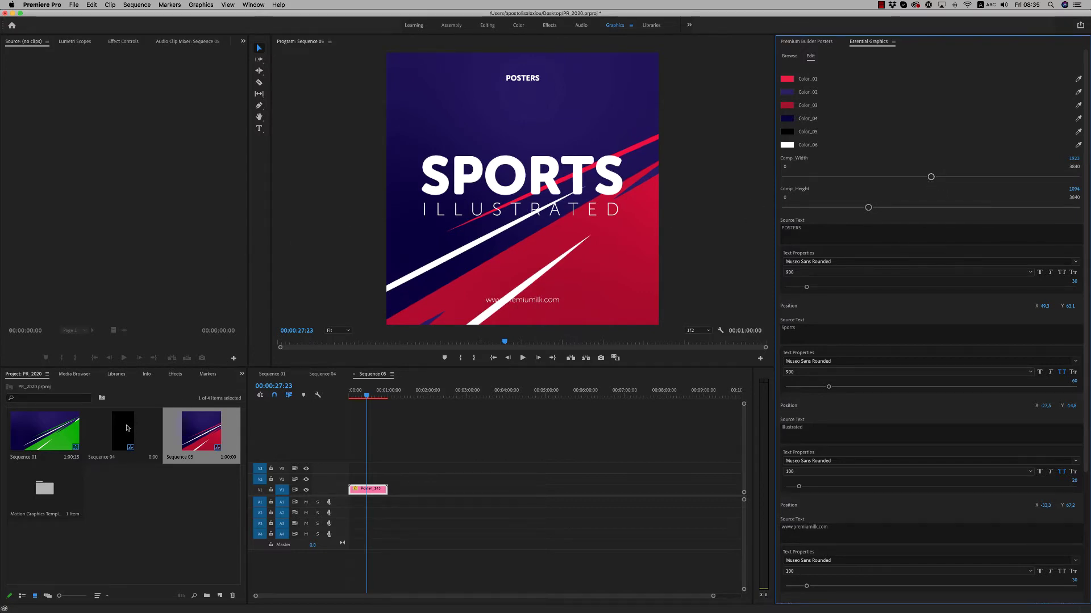
- Open Sequence 04 and add the Poster_145 template to it
double_click(127, 428)
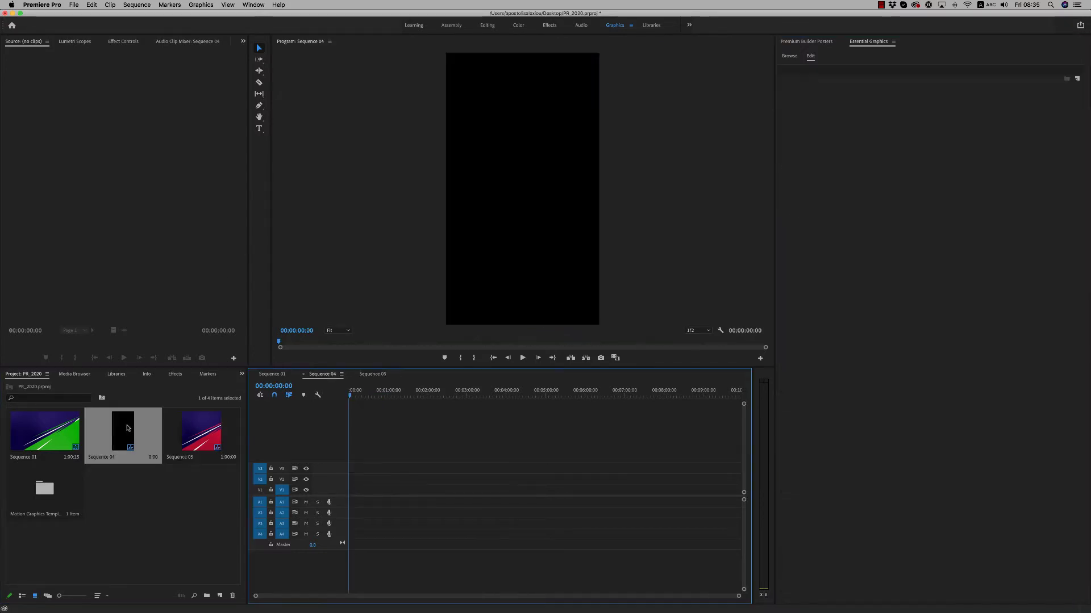
left_click(813, 43)
left_click_drag(971, 99, 449, 378)
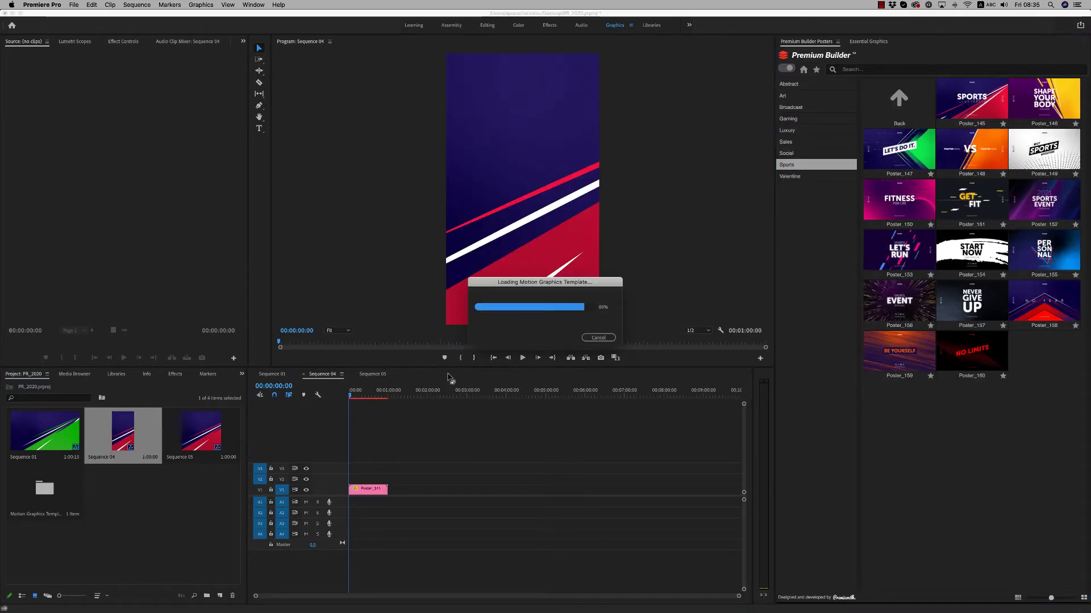
left_click(373, 393)
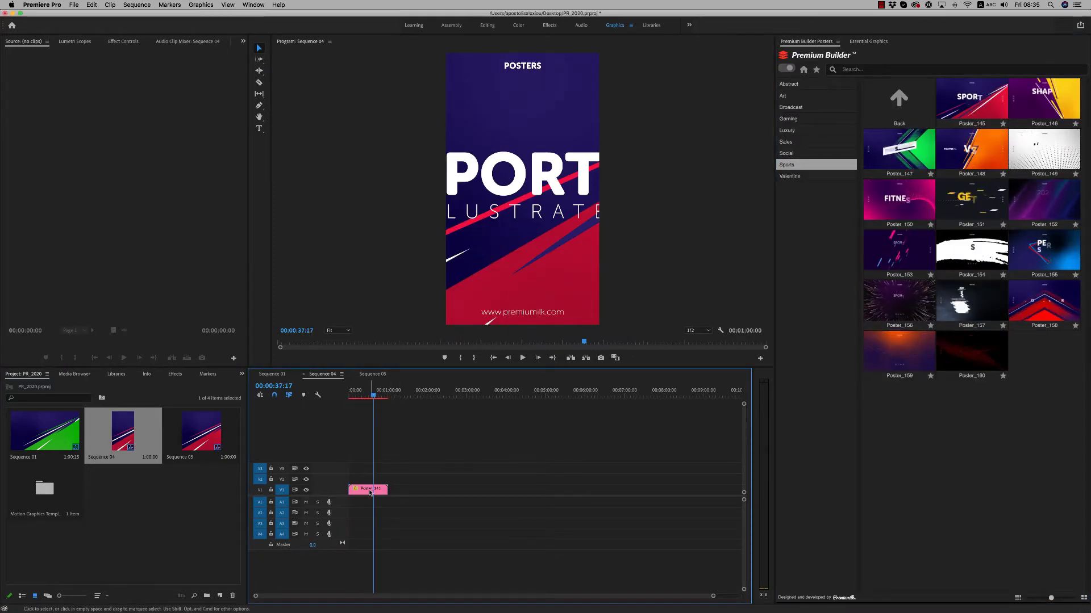
- Narrow the poster clip's comp width to 1162 and adjust its comp height
left_click(370, 492)
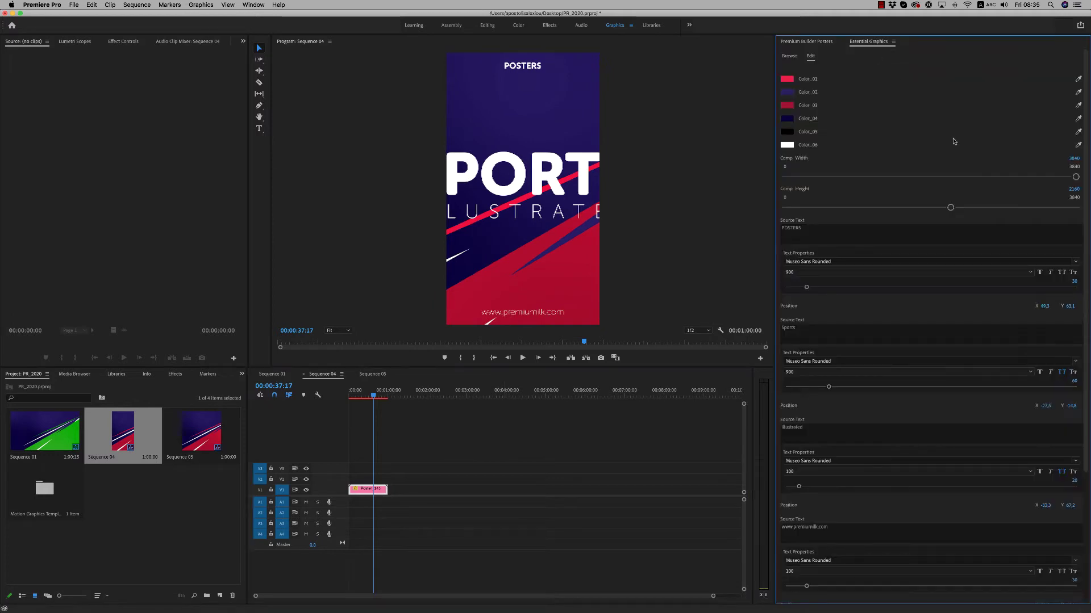
left_click_drag(1075, 178, 873, 178)
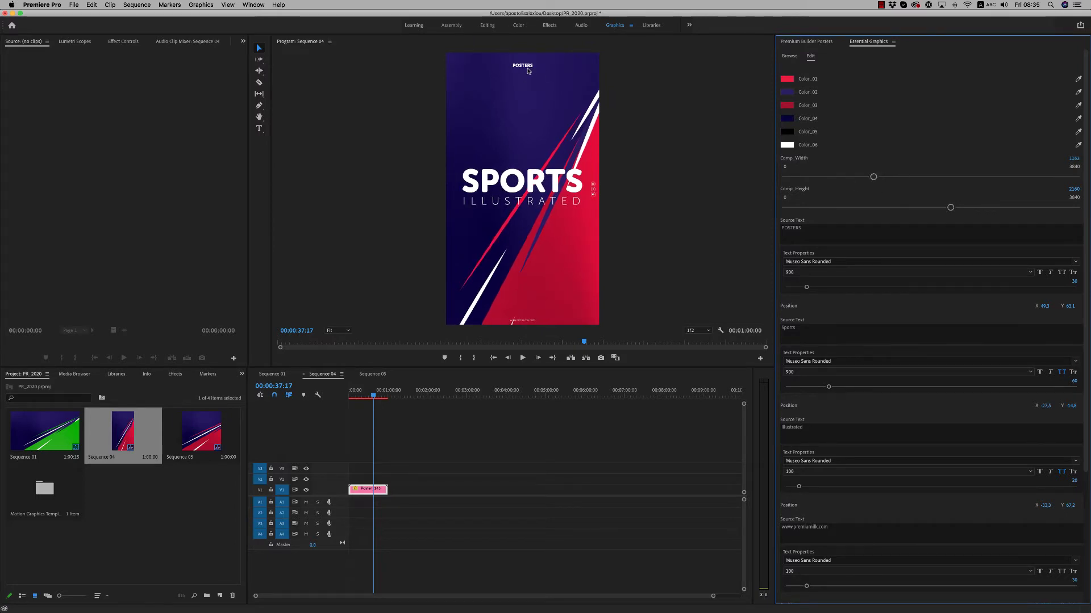
mouse_move(952, 211)
left_mouse_down()
mouse_move(905, 209)
mouse_move(944, 213)
left_mouse_up()
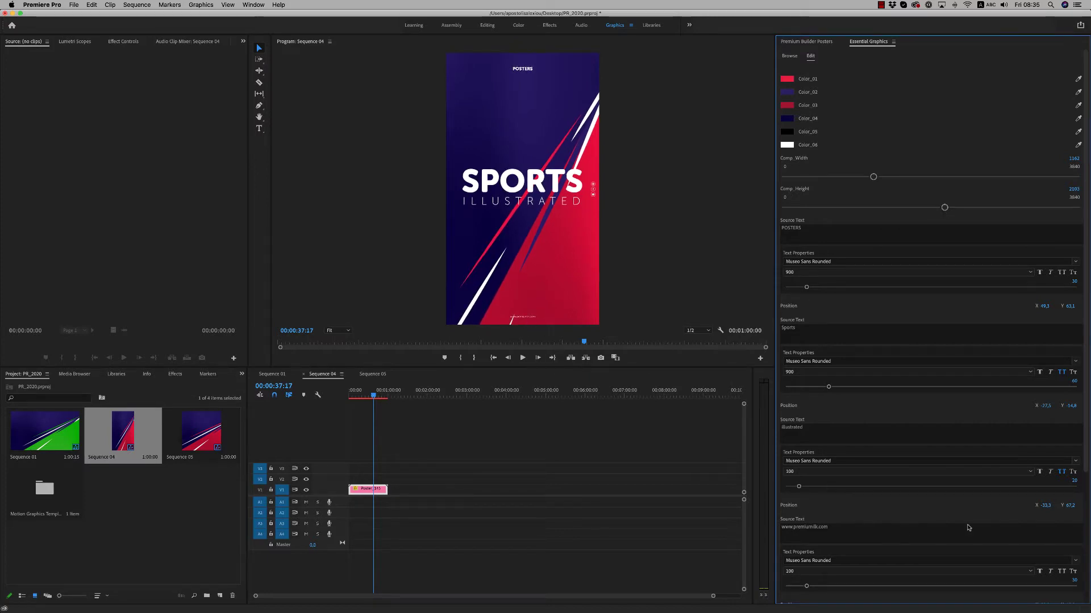
- Set the website text layer's Position X to 50 and return to the Premium Builder Posters library
scroll(790, 488, "down", 5)
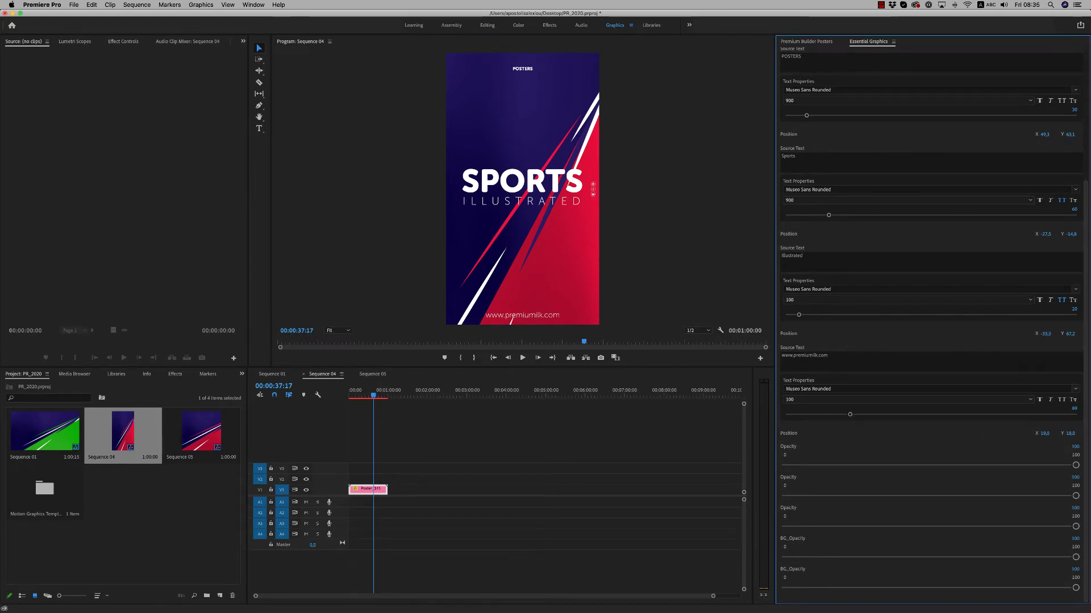
left_click_drag(1048, 433, 1069, 437)
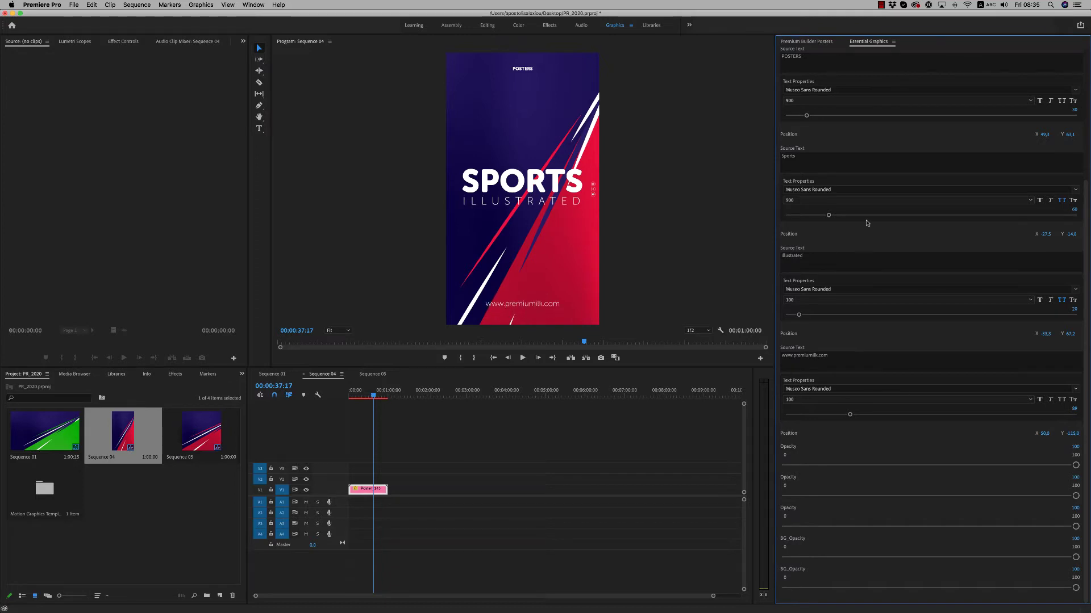
left_click_drag(1086, 237, 999, 150)
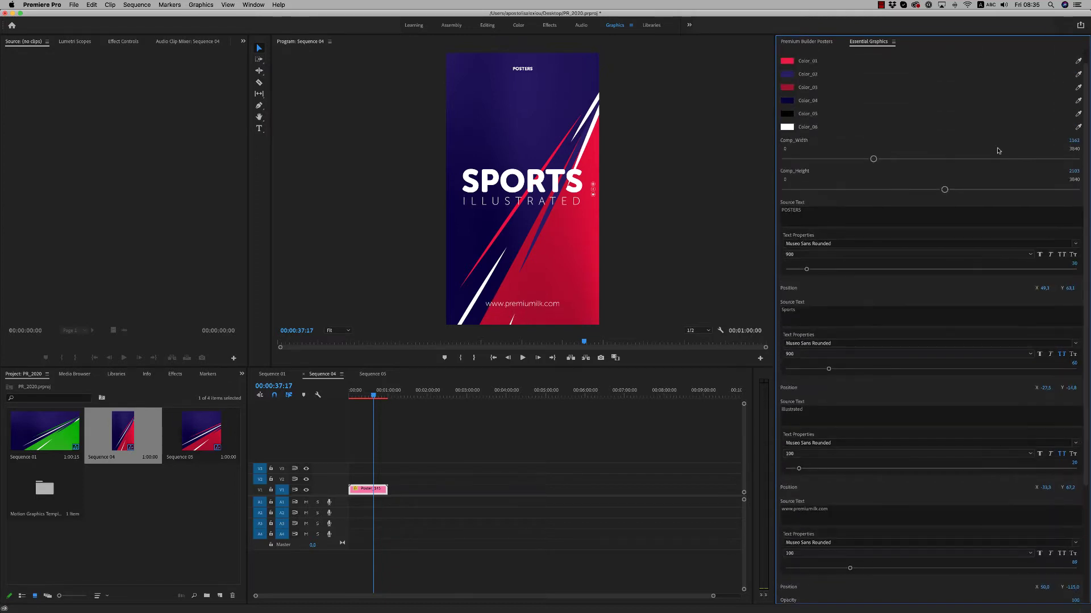
left_click(360, 397)
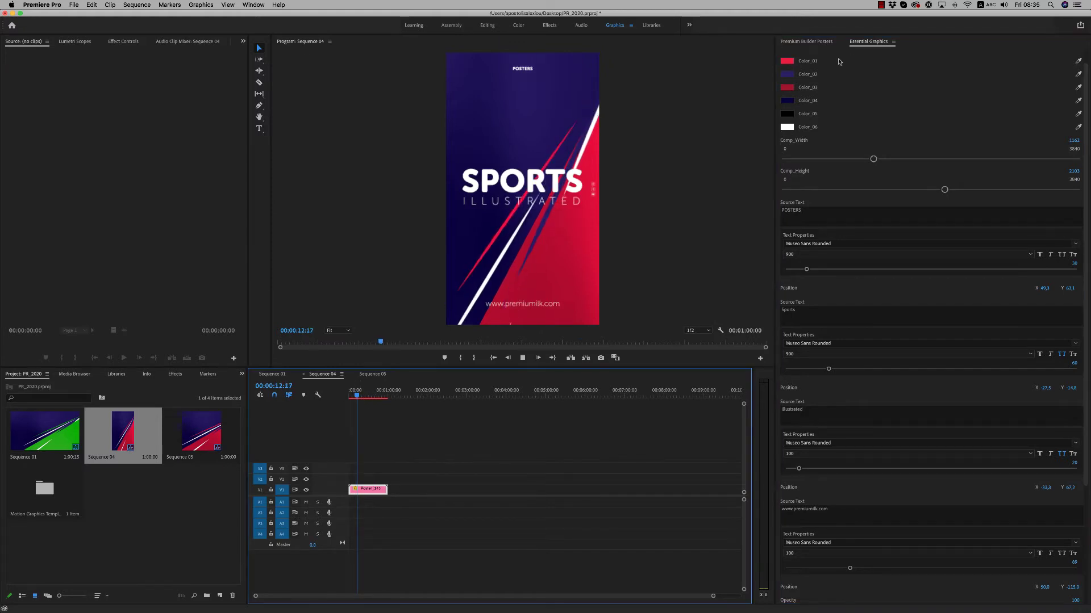
left_click(805, 42)
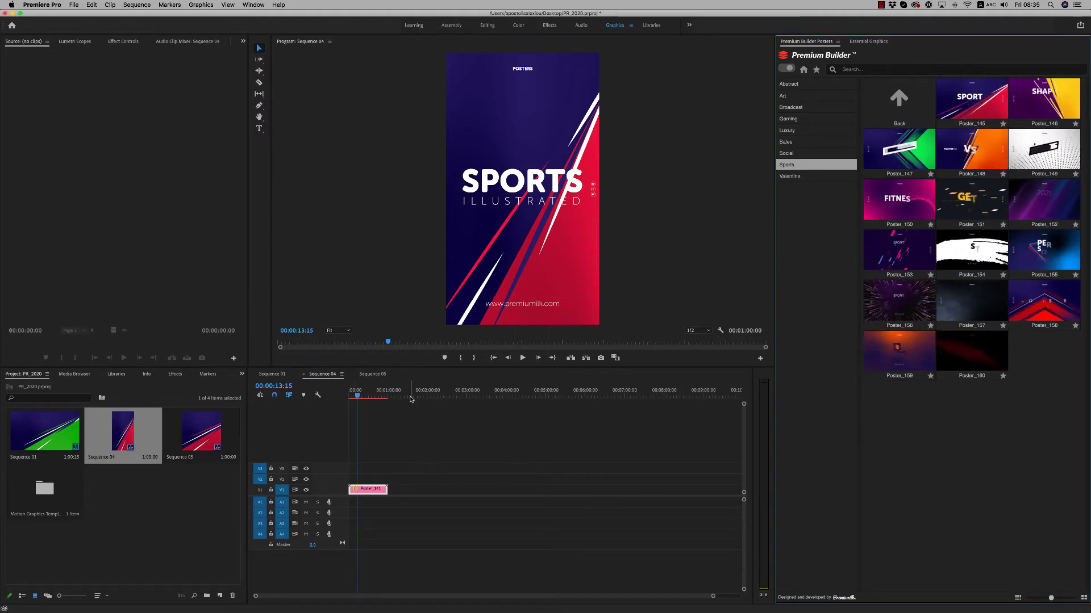
- Add the LET'S RUN Poster_153 to Sequence 04 and scale the clip to frame size
left_click(900, 249)
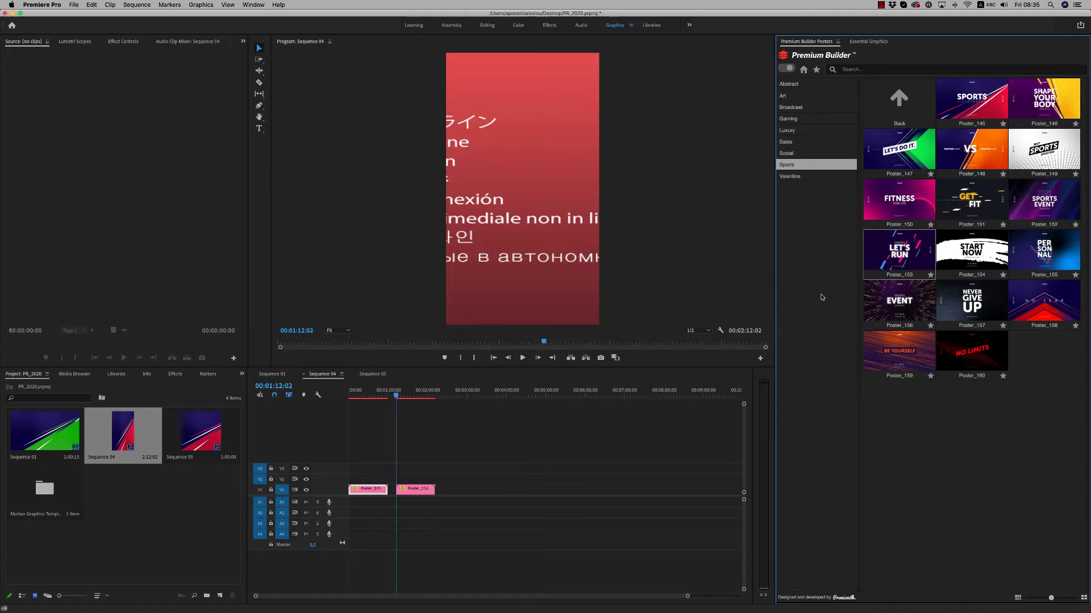
left_click(406, 405)
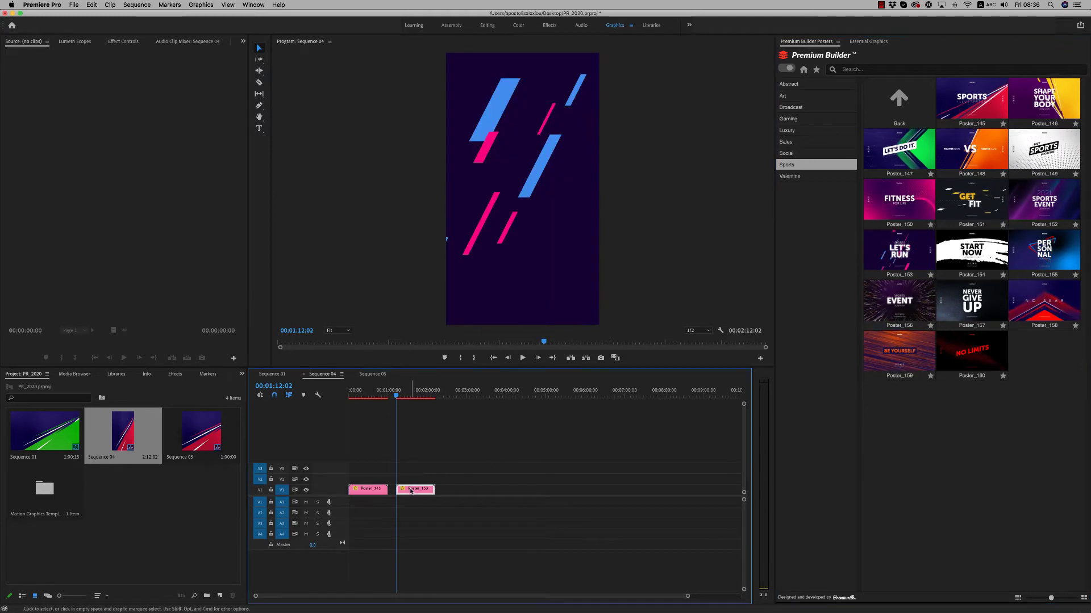
left_click(407, 396)
right_click(413, 491)
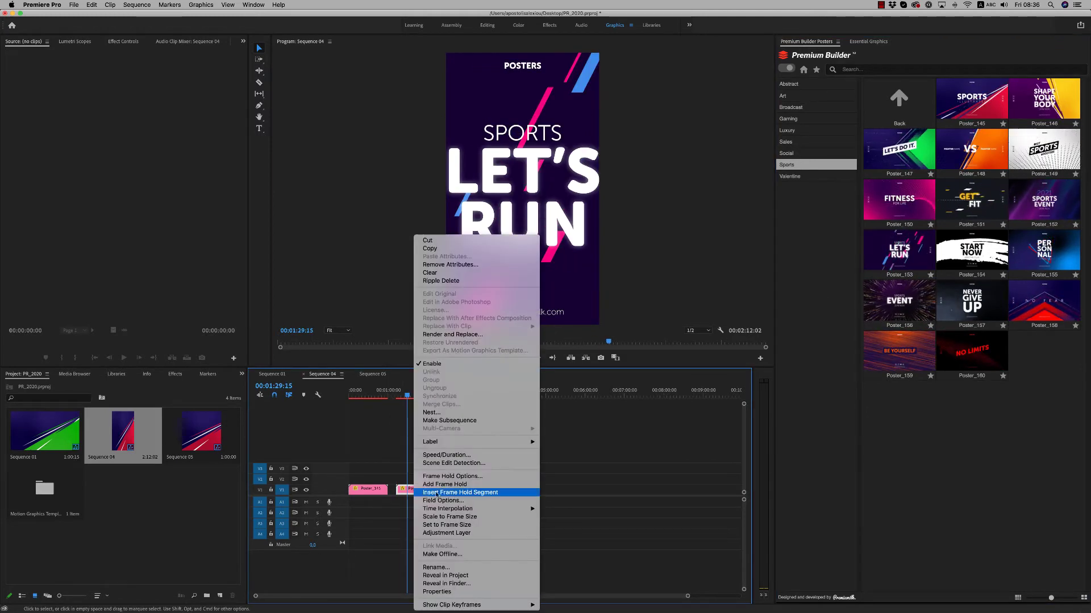
left_click(466, 520)
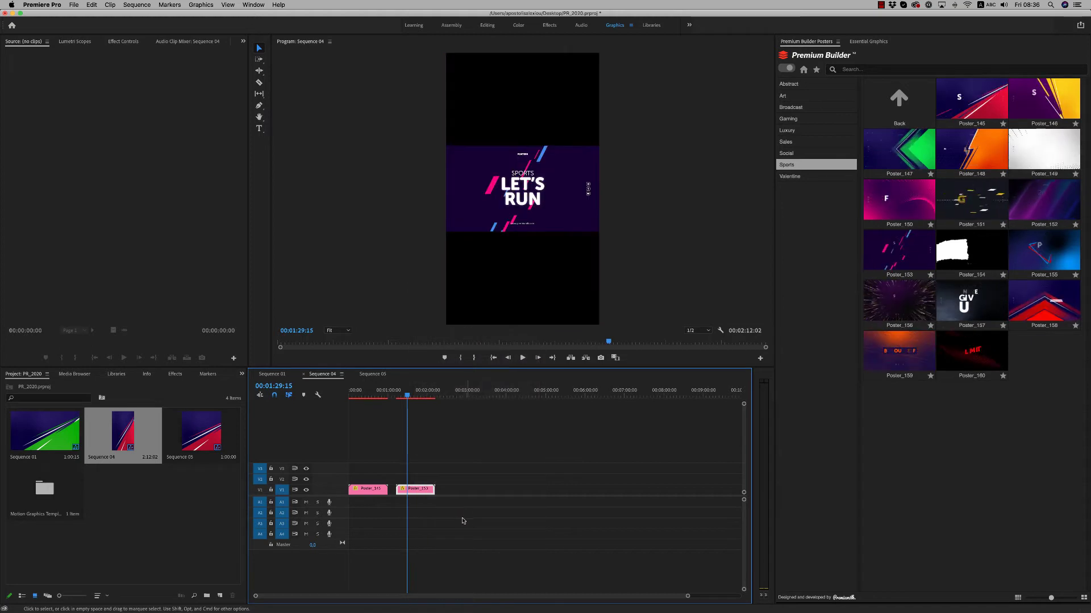
- Lower the poster's Comp_Width and Comp_Height so it fills the tall frame
left_click(868, 42)
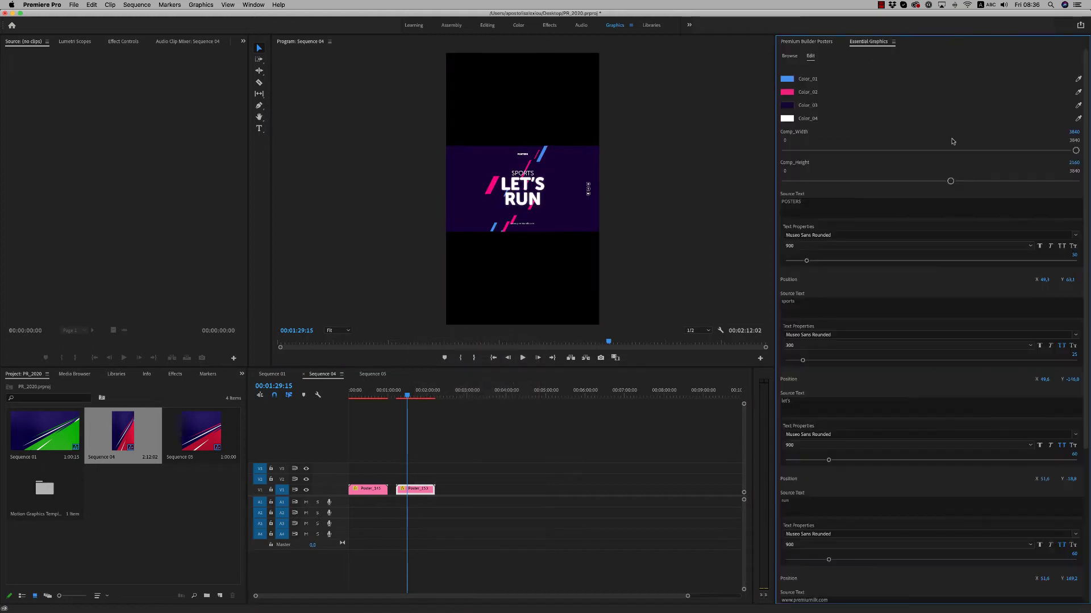
left_click_drag(964, 183, 1069, 151)
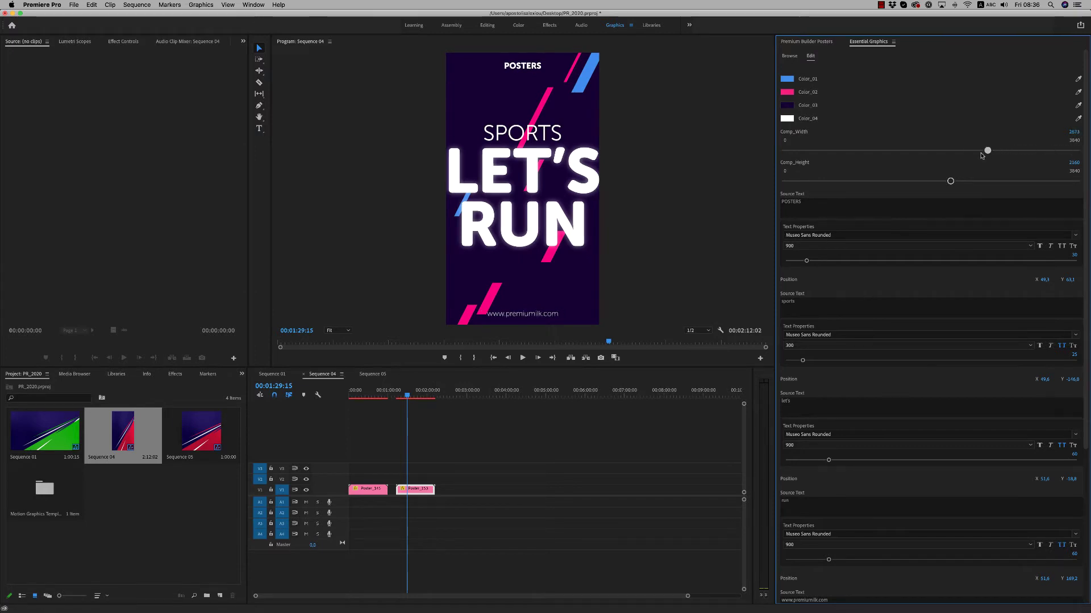
left_click_drag(921, 155, 893, 152)
left_click_drag(951, 181, 932, 183)
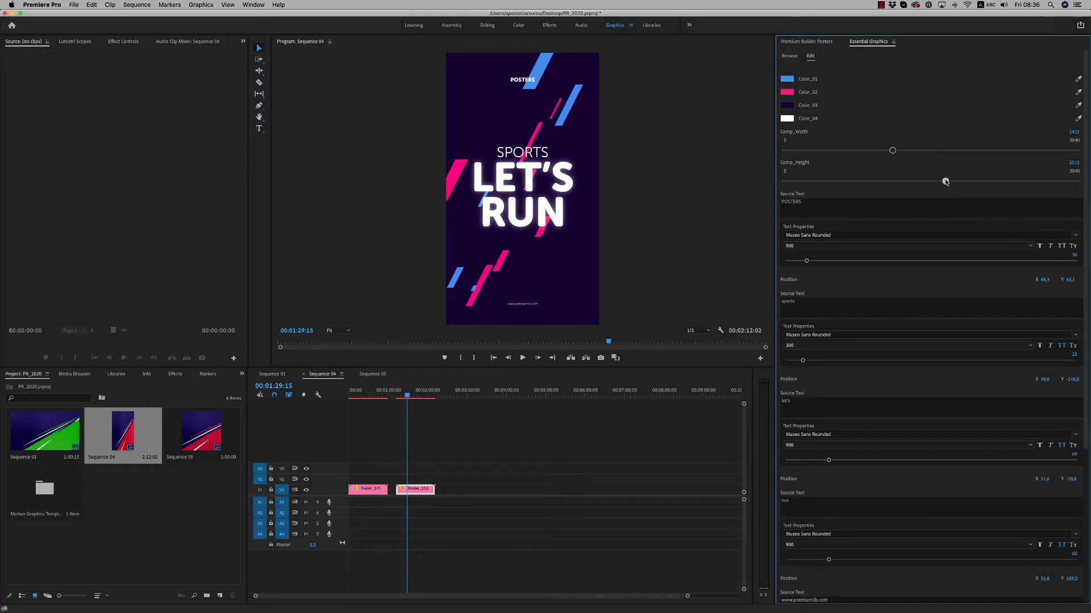
left_click(408, 396)
left_click(821, 43)
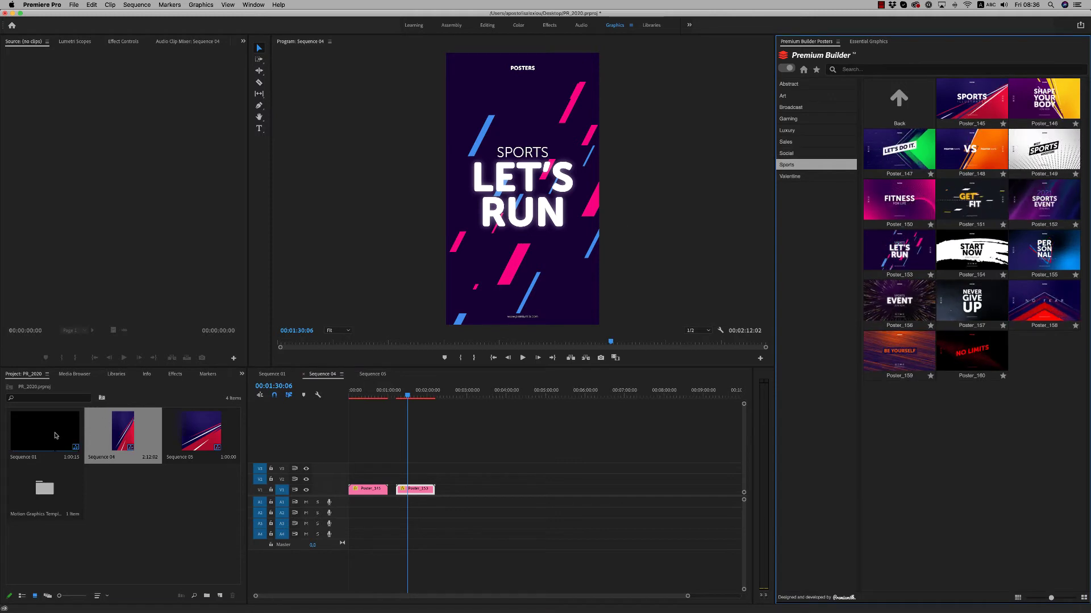
- In Sequence 01, delete the EVENT poster and insert Gaming Poster_161 (STREAM ONLINE), then preview it
double_click(79, 424)
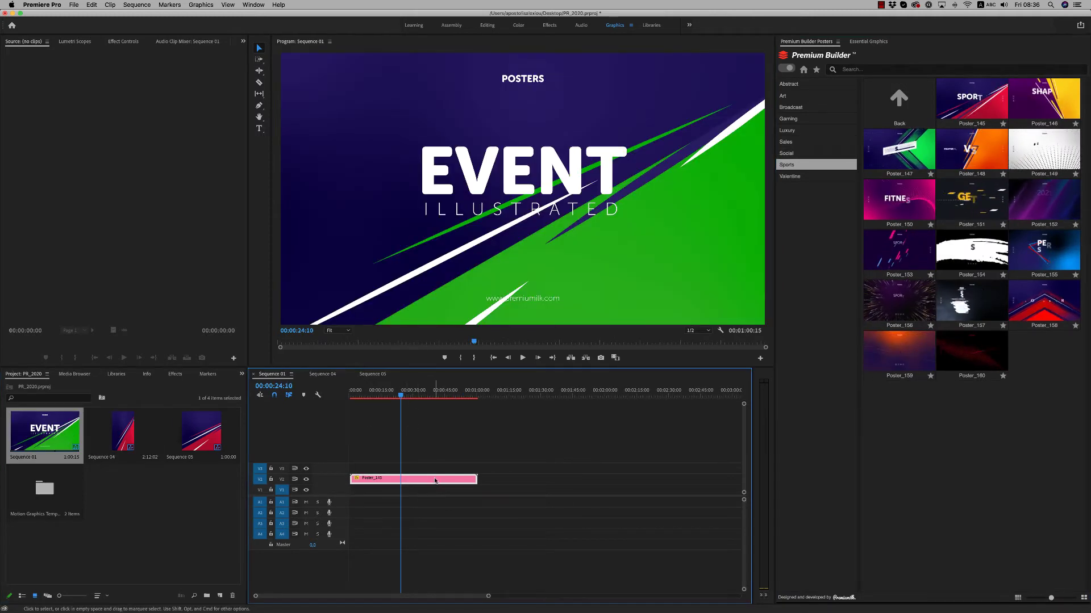
key("Delete")
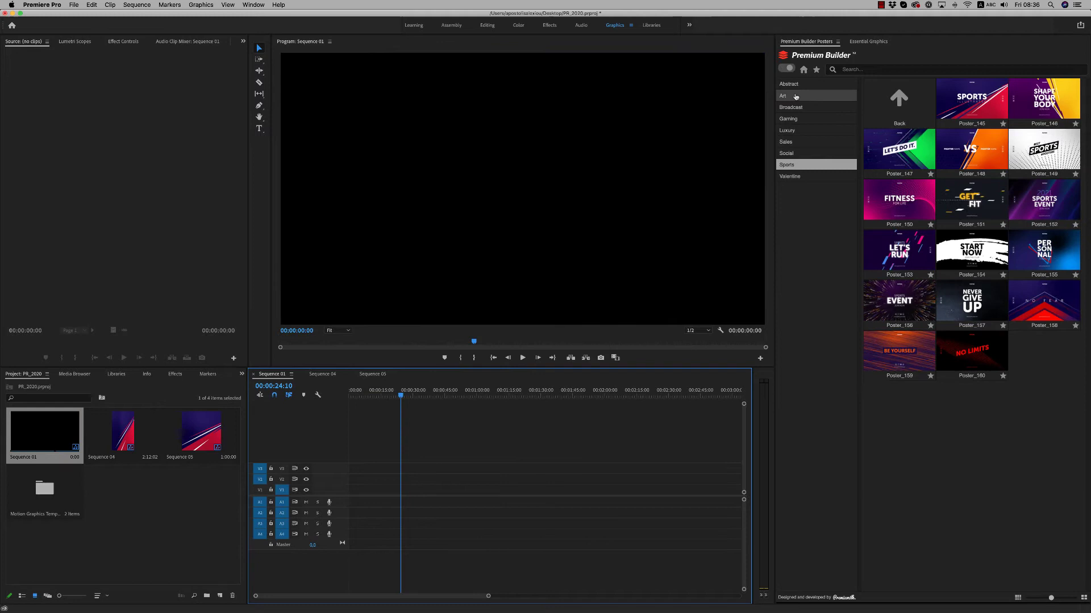
left_click(794, 96)
left_click(794, 107)
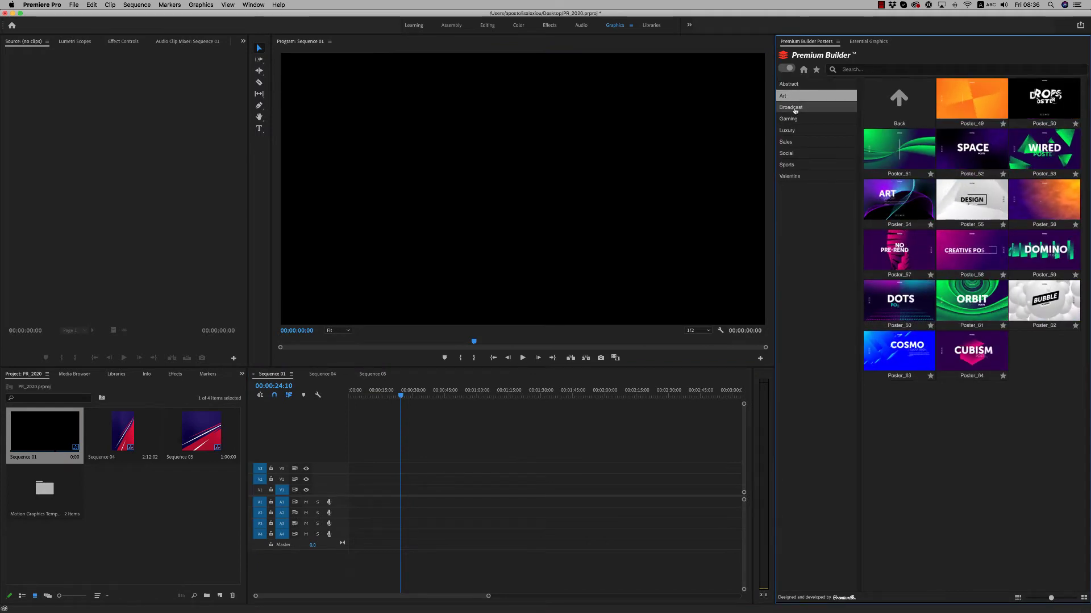
left_click(794, 118)
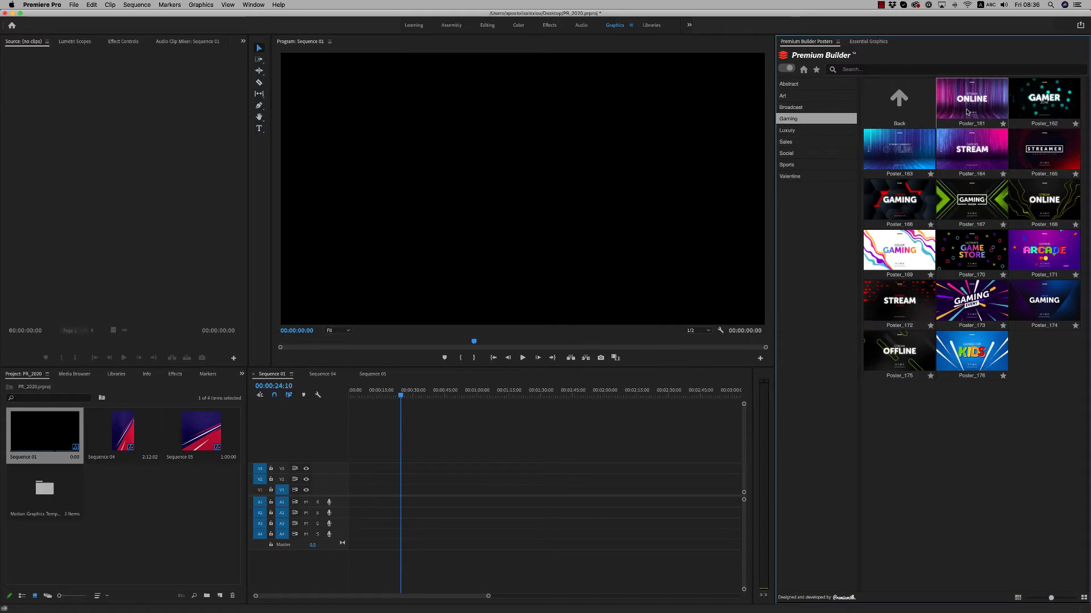
left_click(967, 112)
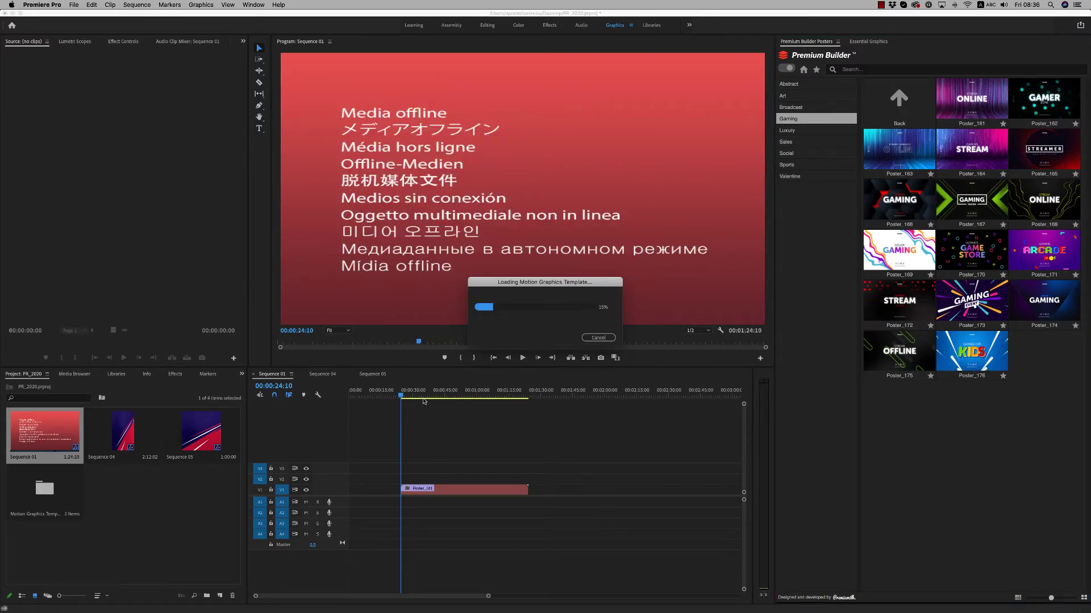
left_click(413, 396)
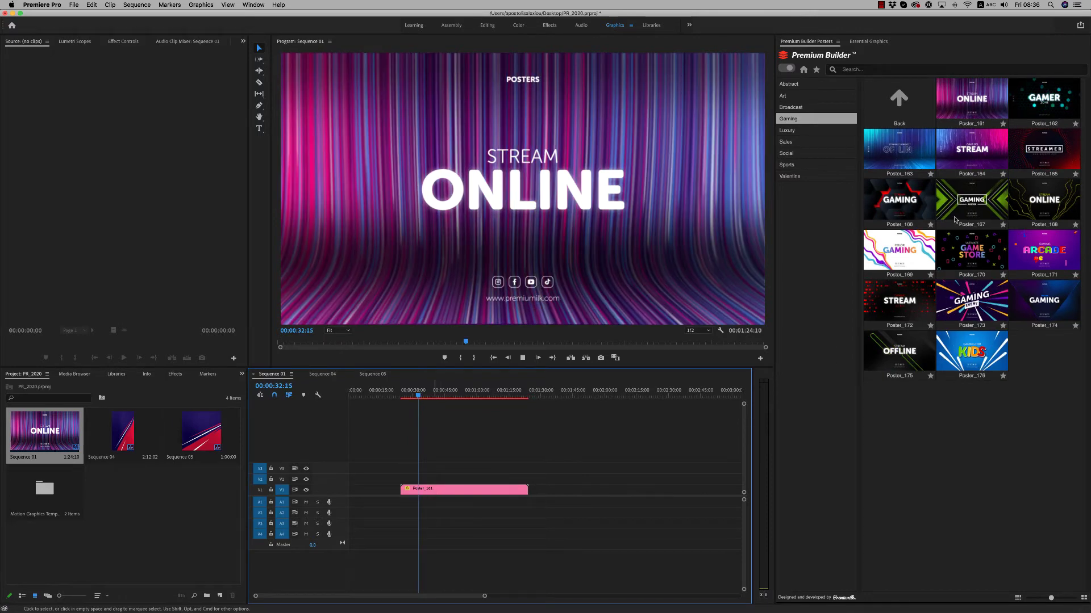
key("space")
key("space")
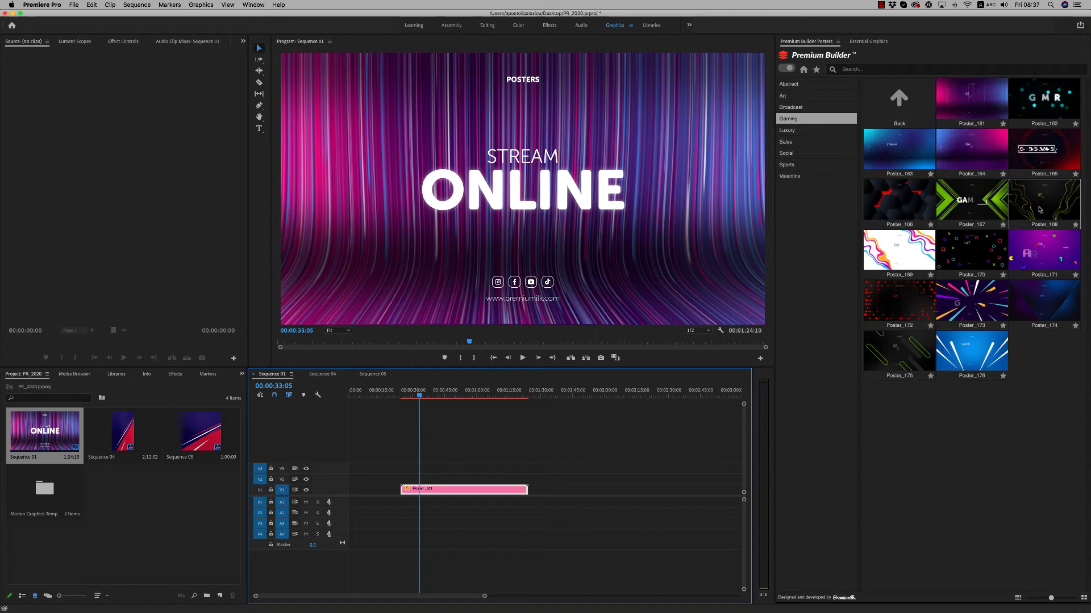
- Insert Poster_168 into Sequence 01 and lower its Stroke_Size to about 6
left_click(924, 257)
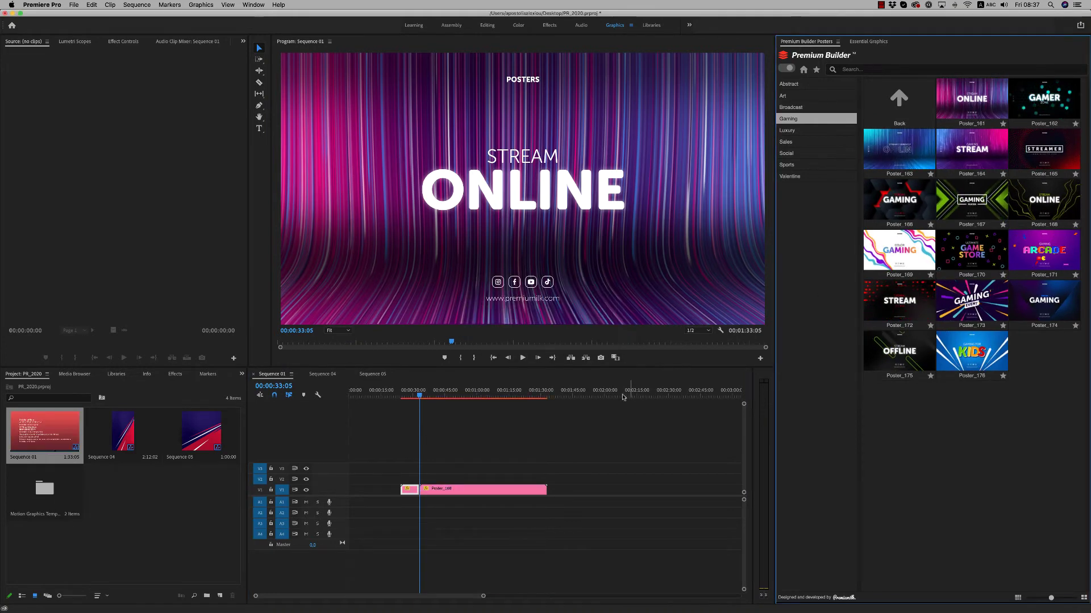
left_click(435, 394)
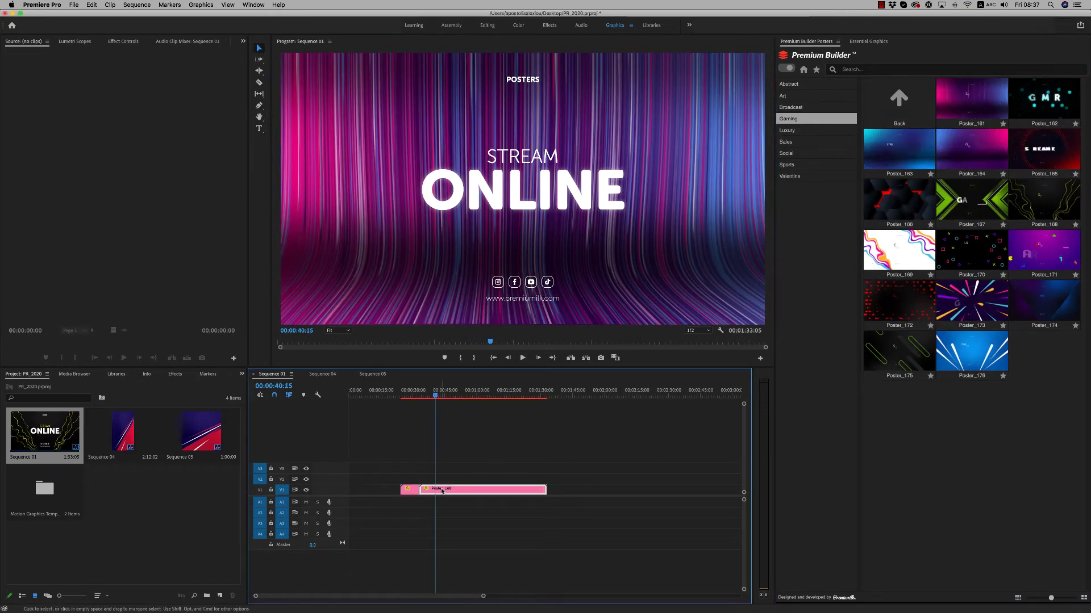
left_click(865, 42)
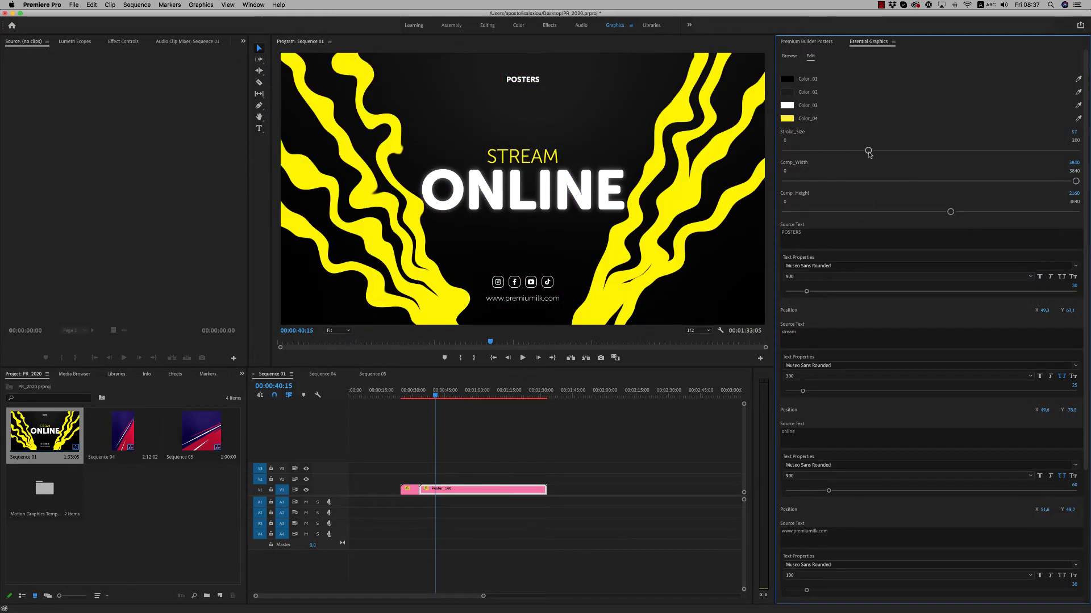
left_click_drag(869, 152, 908, 152)
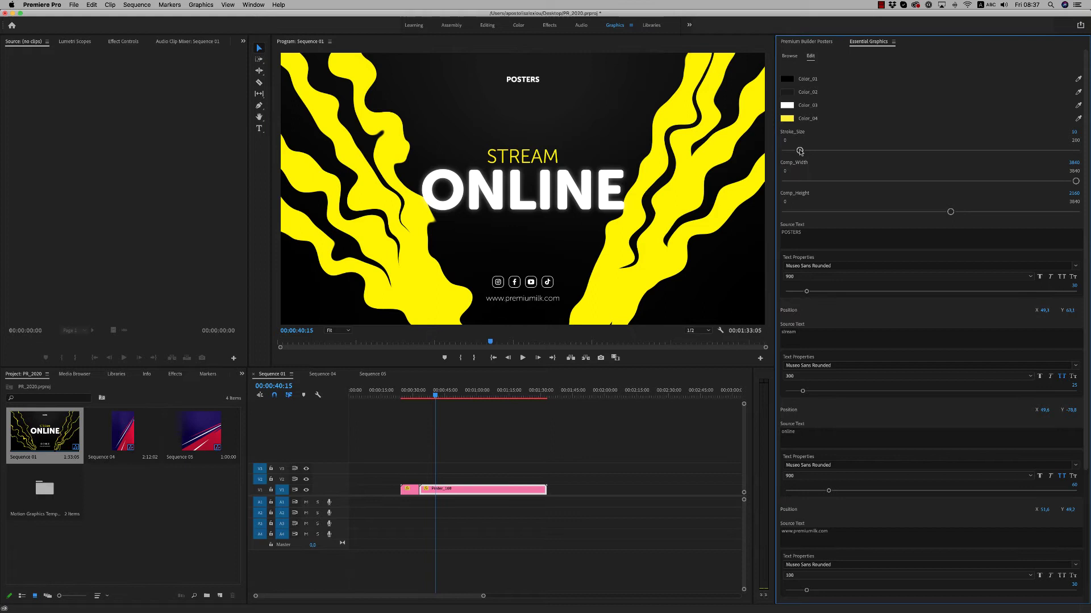
left_click_drag(800, 151, 794, 151)
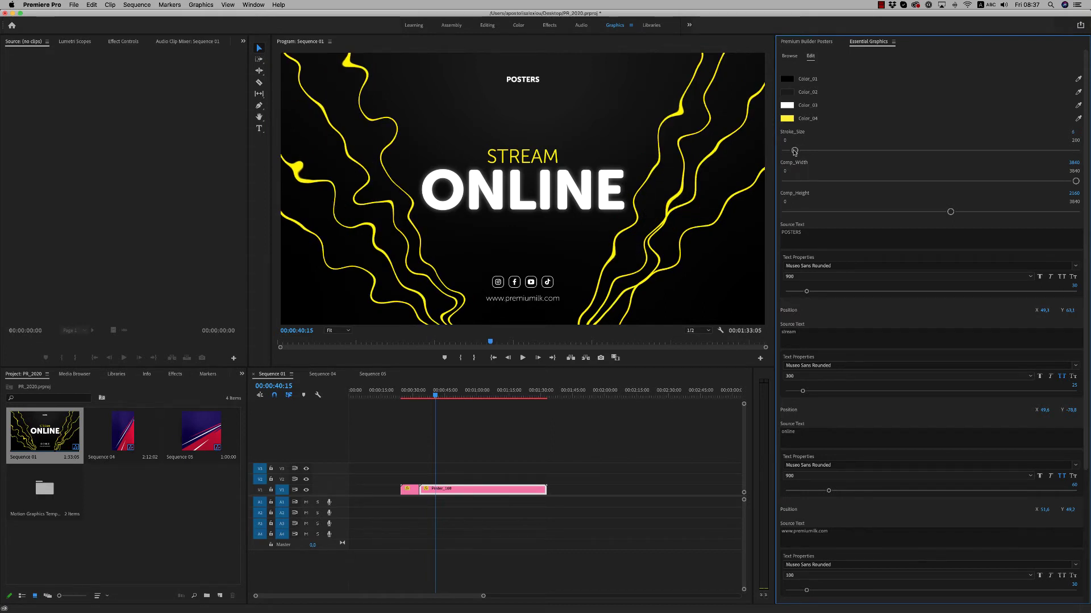
left_click(806, 42)
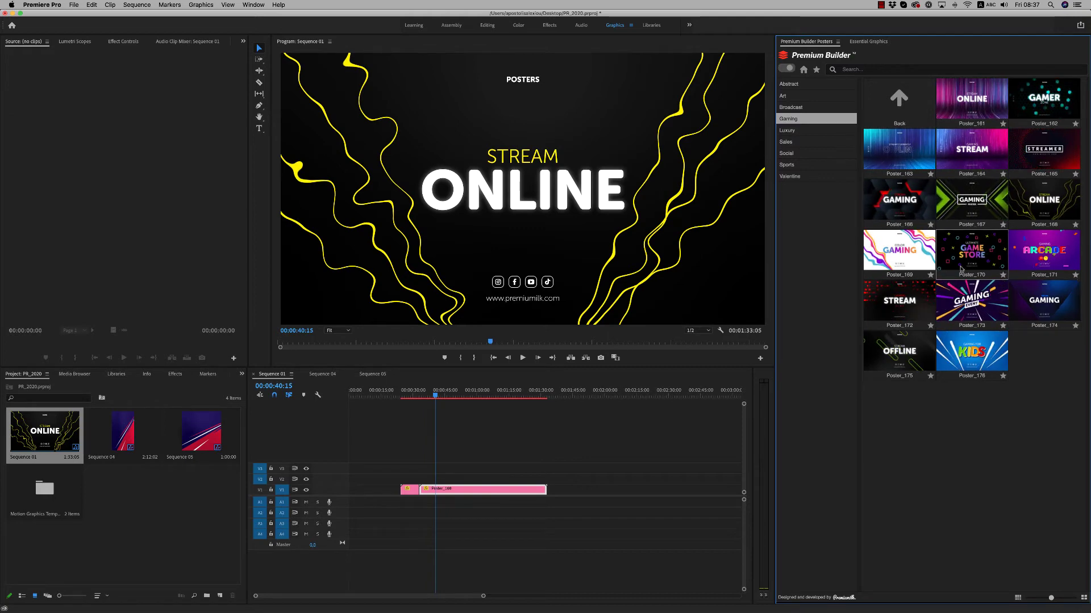
- Insert the GAMING EVENT Poster_173 and scrub through its animation
left_click(967, 309)
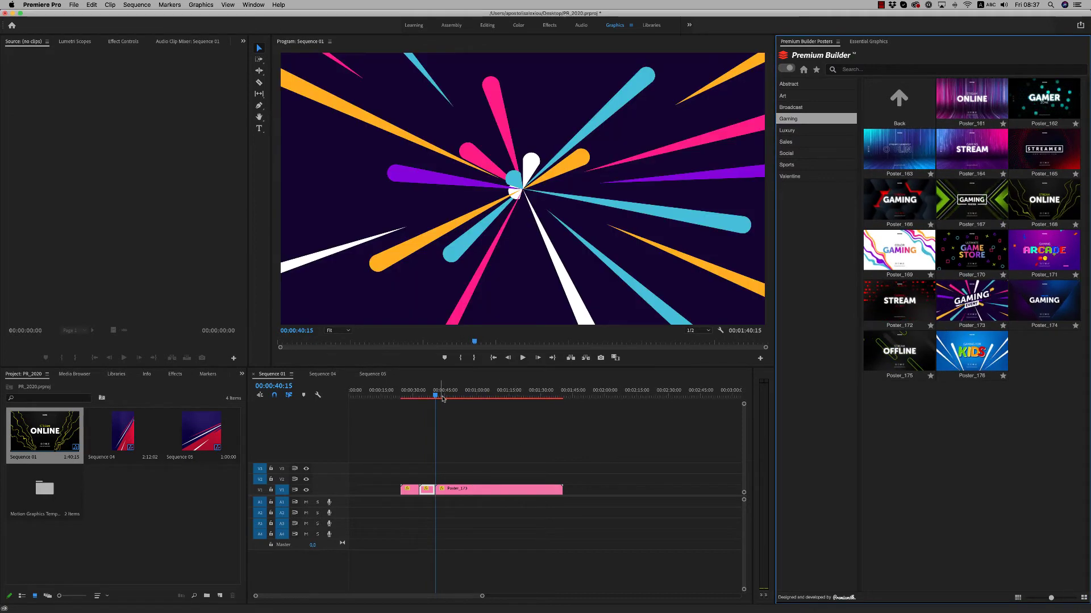
left_click_drag(443, 399, 454, 397)
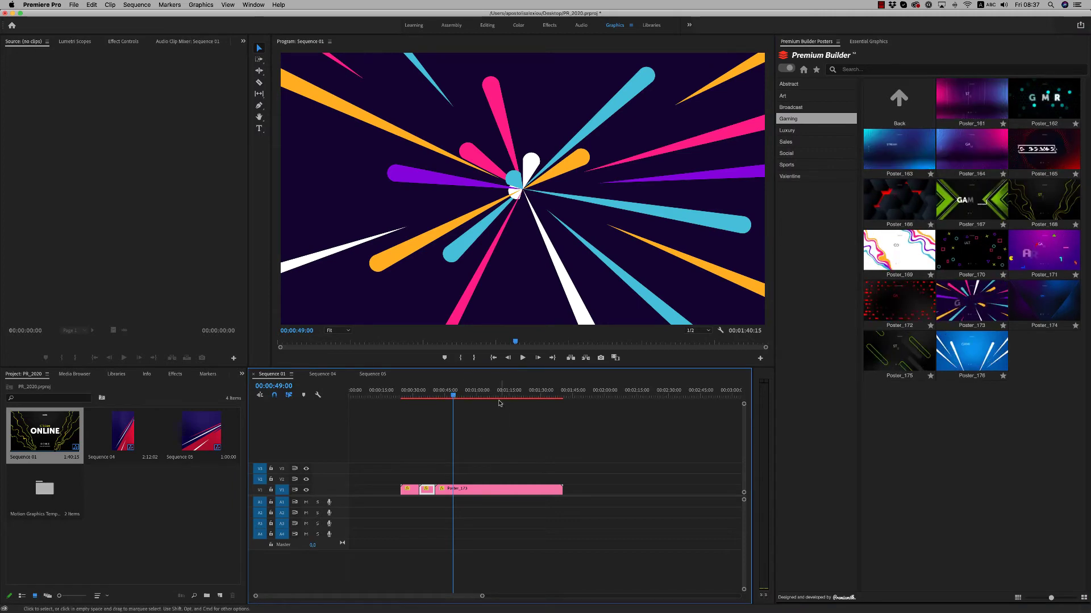
left_click(456, 397)
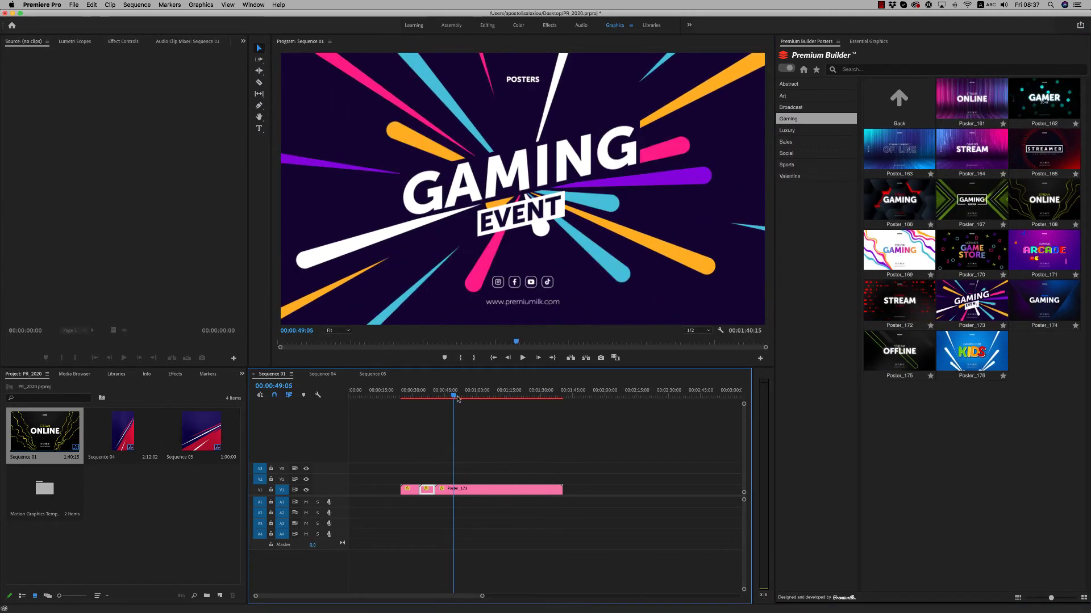
left_click(469, 490)
left_click(868, 42)
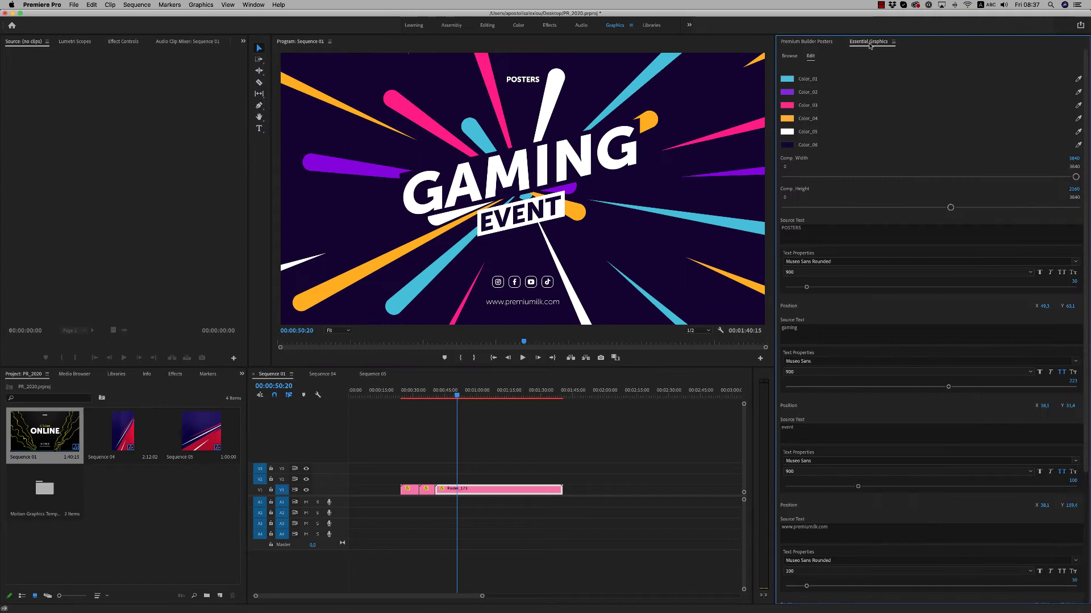
left_click(812, 42)
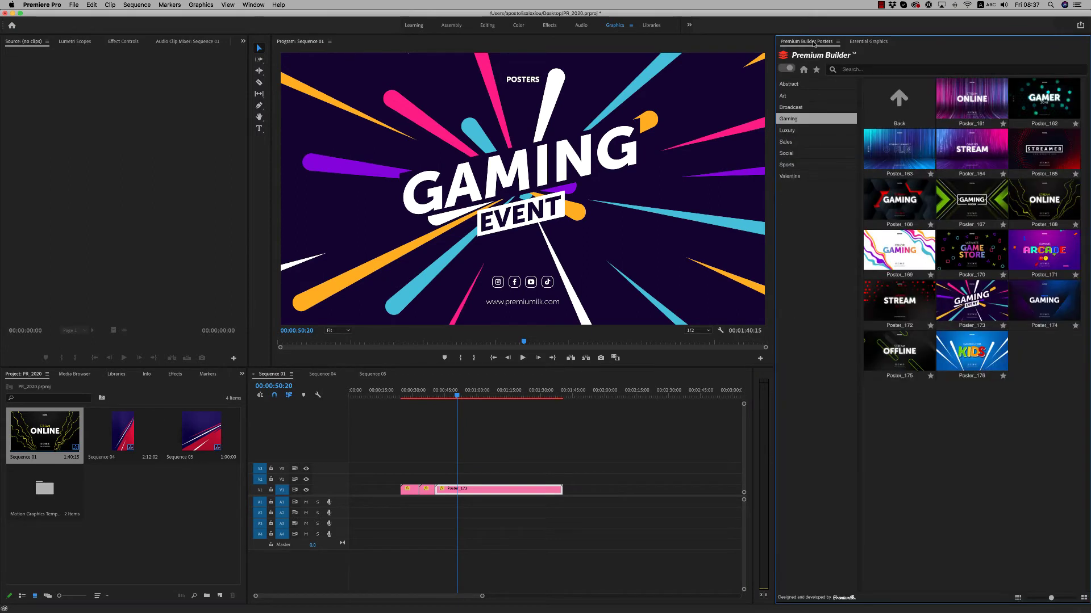
- Insert Social Poster_89 (1 MILLION LIKES), preview it, and marquee-select all clips on V1
left_click(795, 154)
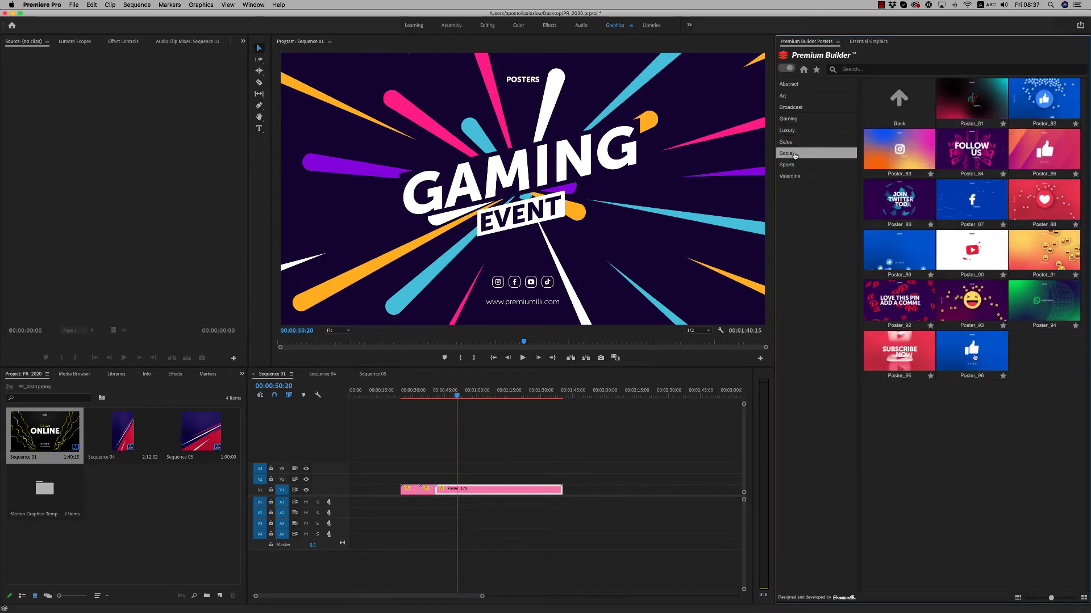
left_click(884, 249)
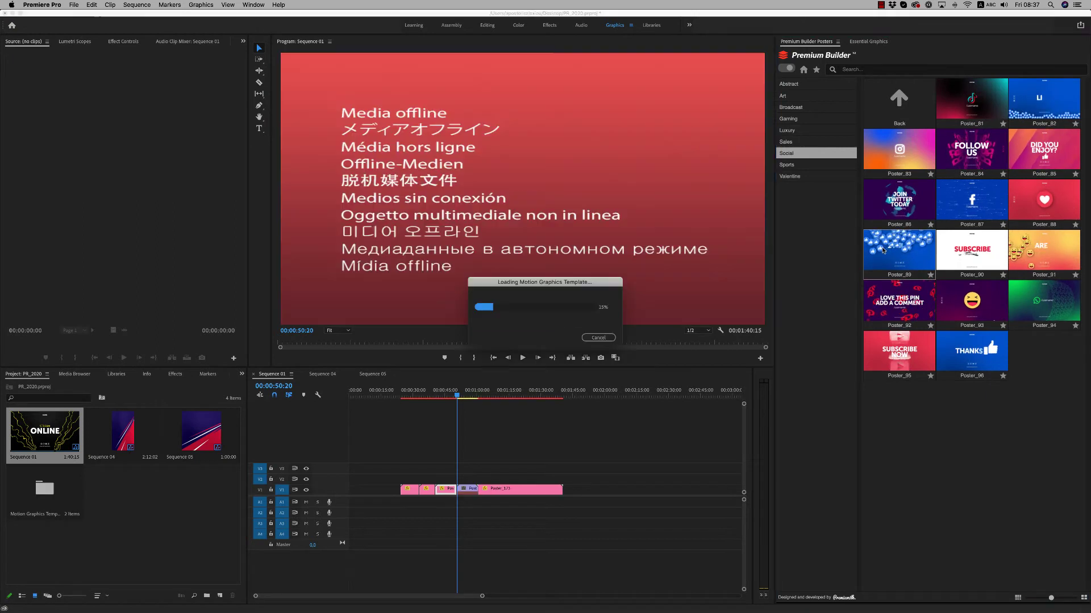
left_click(465, 393)
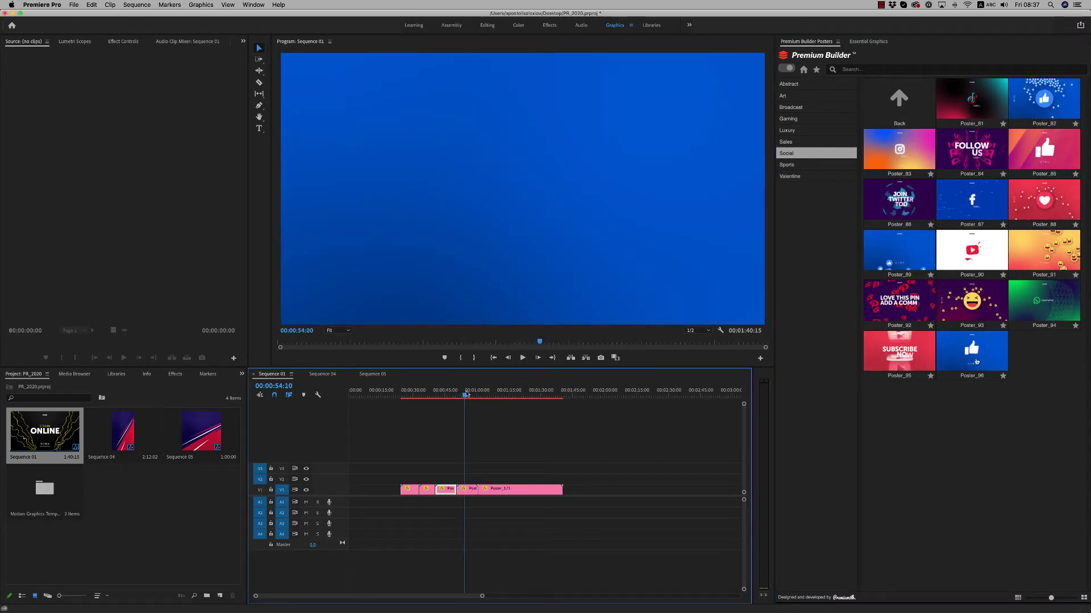
left_click_drag(468, 393, 460, 394)
left_click_drag(580, 495, 395, 488)
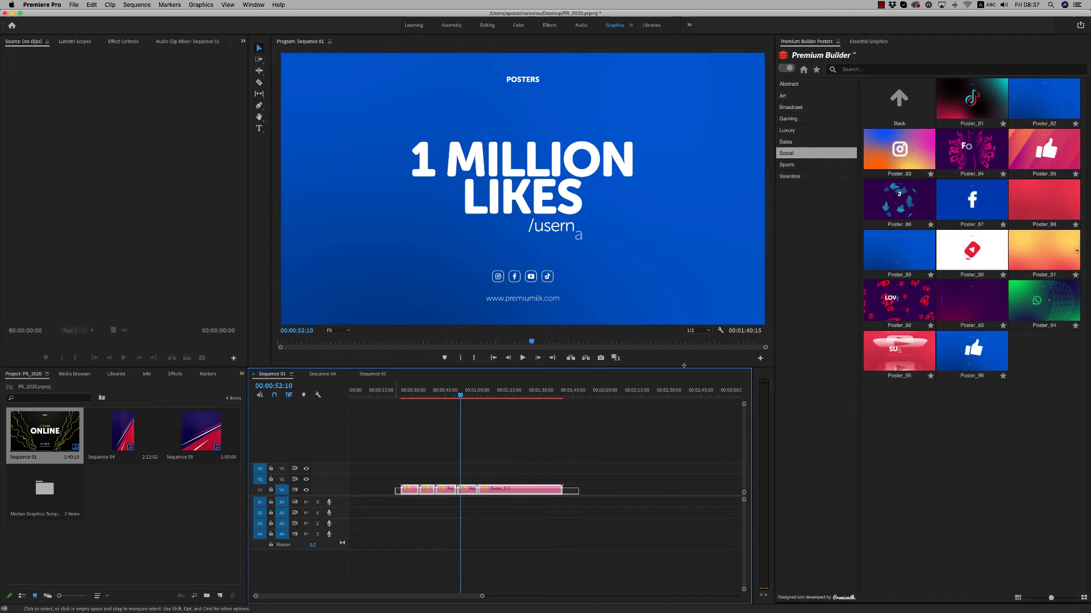
- Delete the selected Sequence 01 clips, show the Luxury templates, and open Sequence 05
key("Delete")
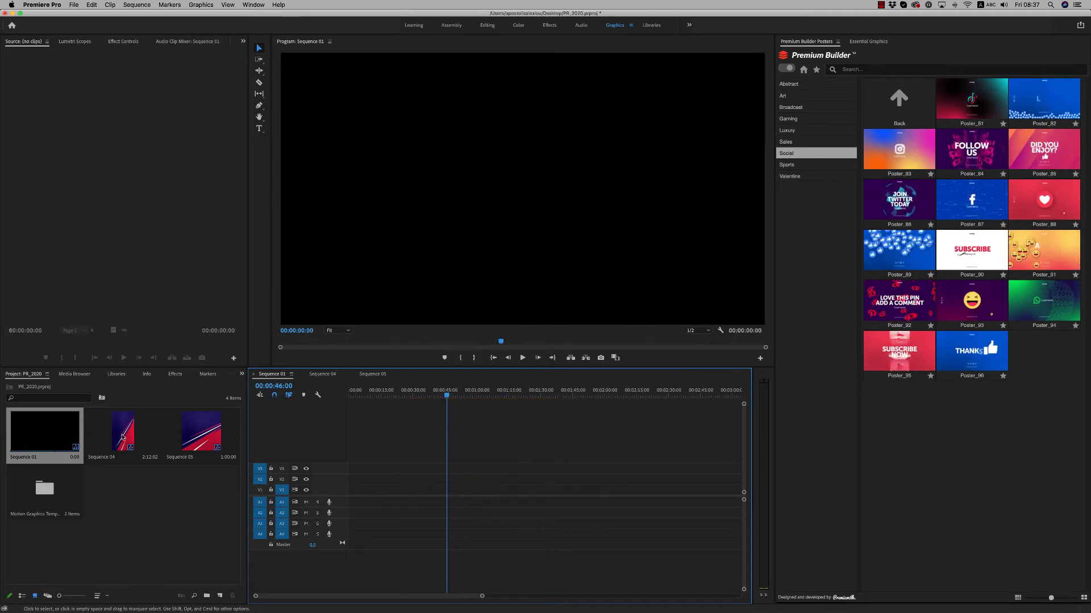
left_click(123, 432)
left_click(199, 438)
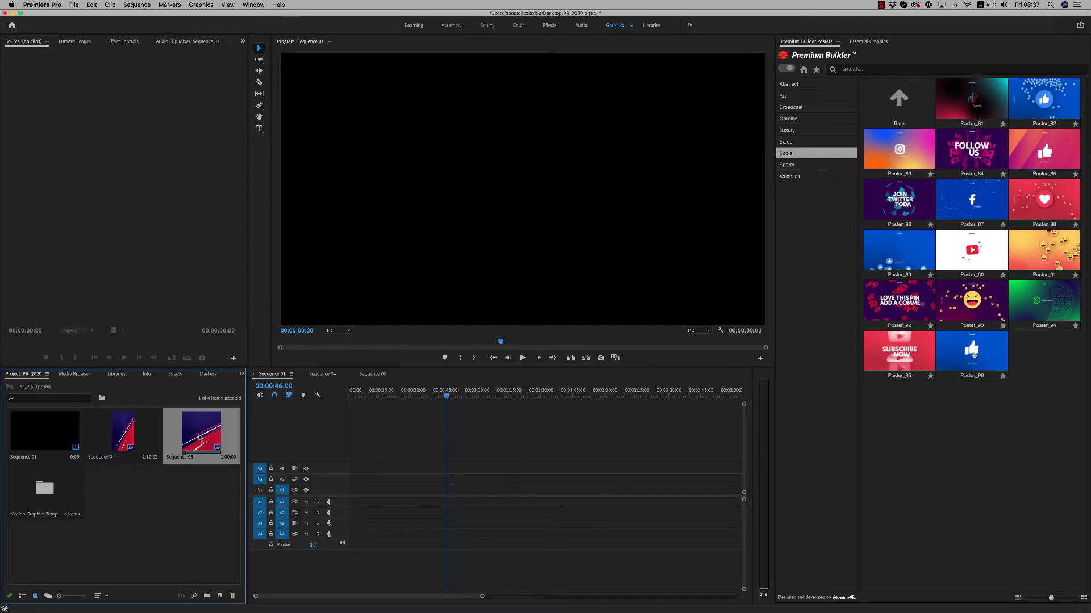
left_click(788, 130)
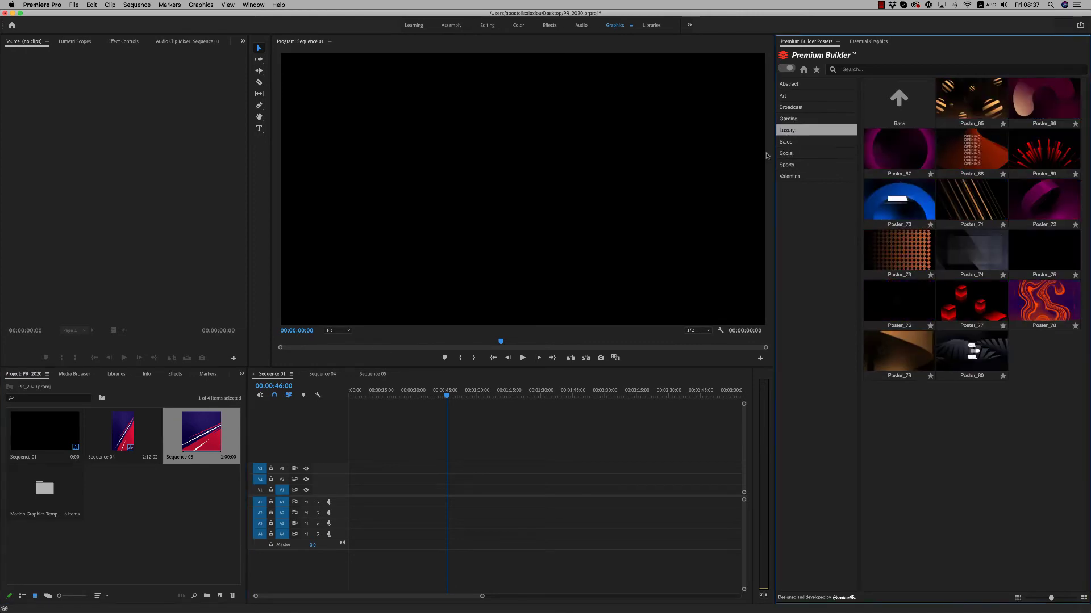
double_click(204, 434)
- Replace Sequence 05's clip with the Star Dust poster and cut its comp width to about 2430
left_click(375, 489)
key("Delete")
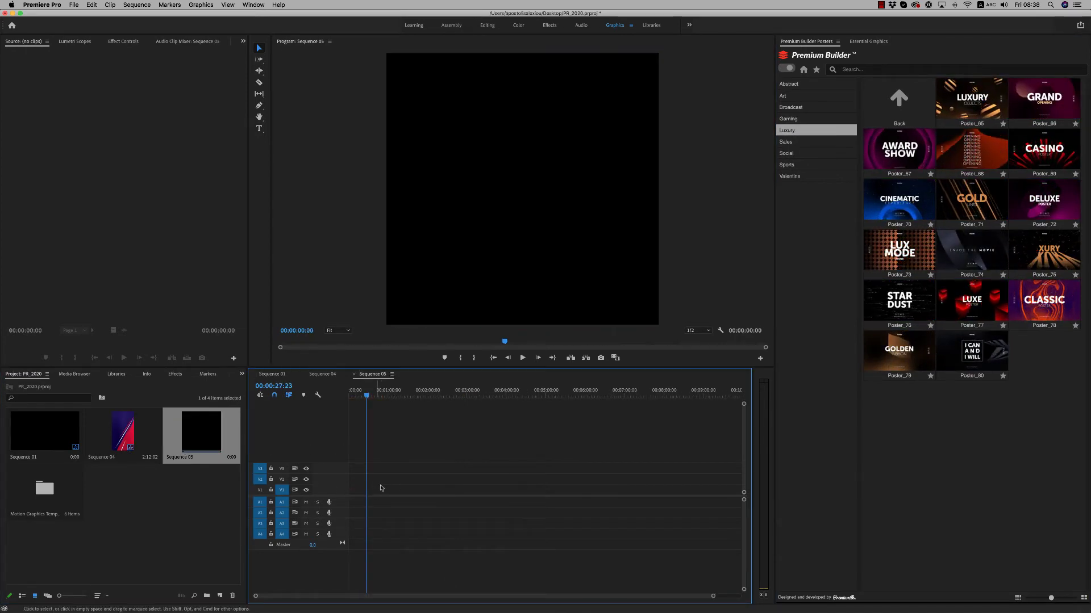
left_click(899, 304)
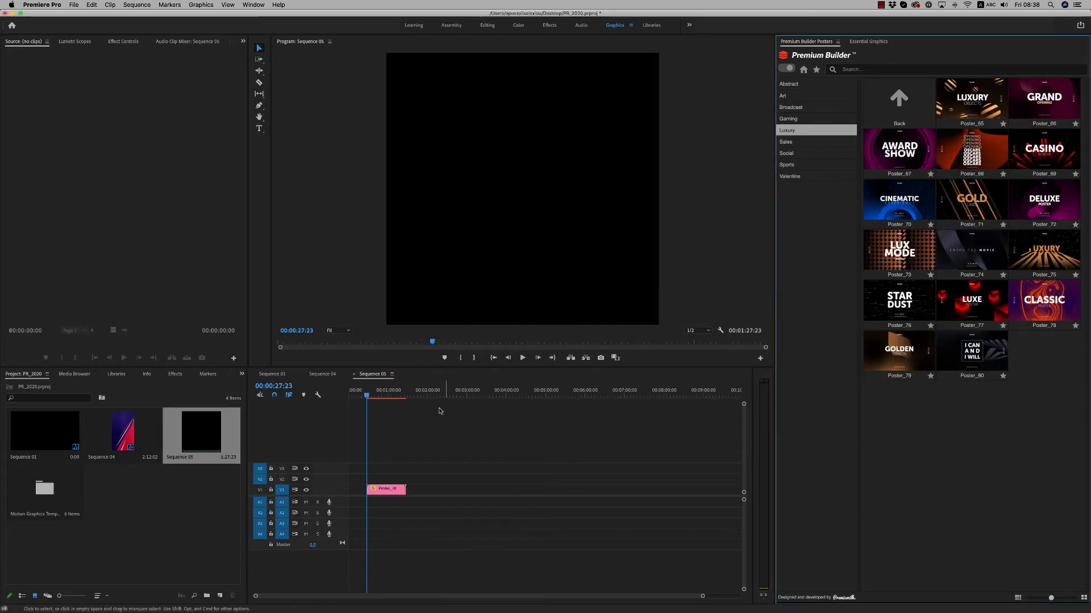
left_click(383, 396)
left_click(387, 487)
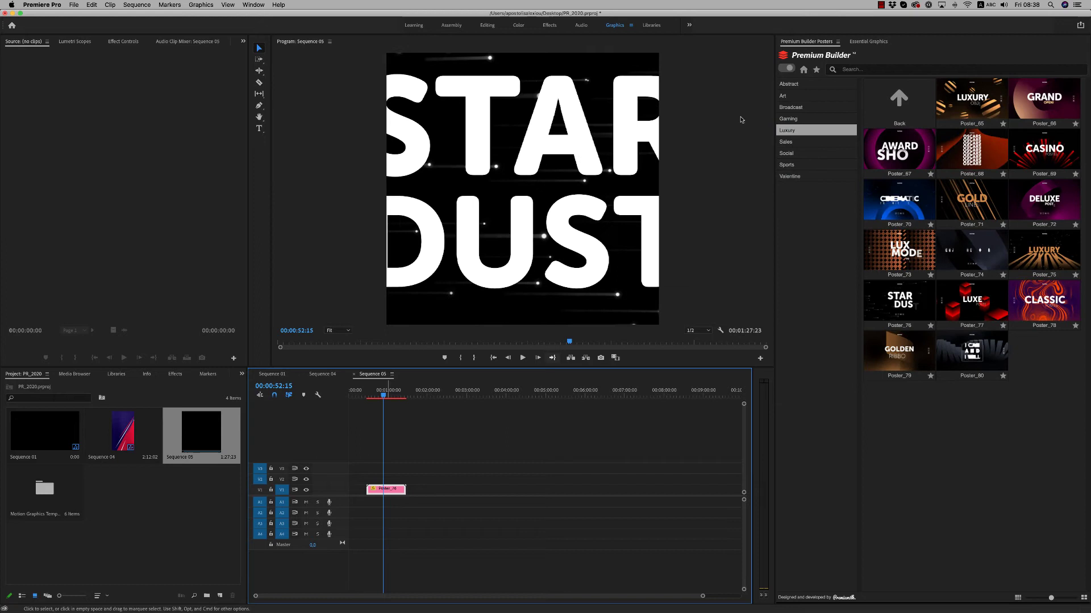
left_click(866, 42)
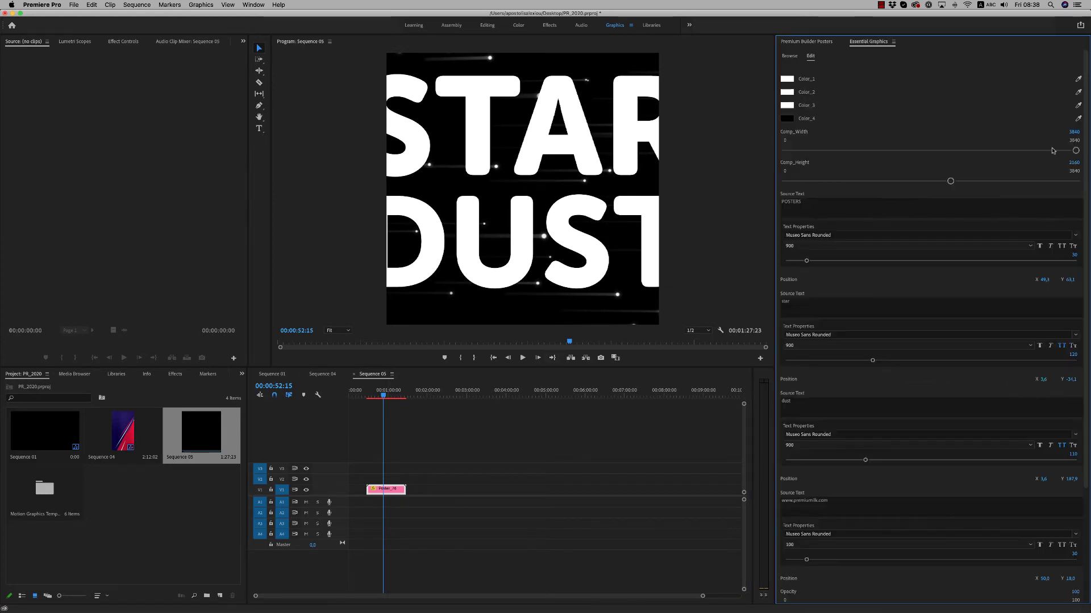
left_click_drag(1075, 151, 865, 154)
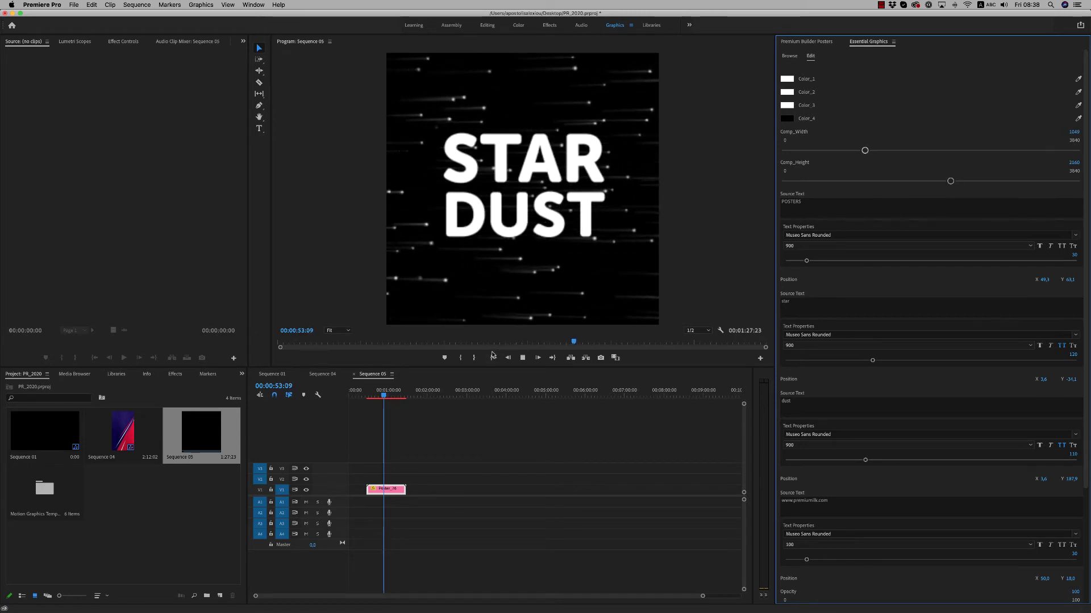
- Stop playback and delete the Star Dust poster from Sequence 05
key("space")
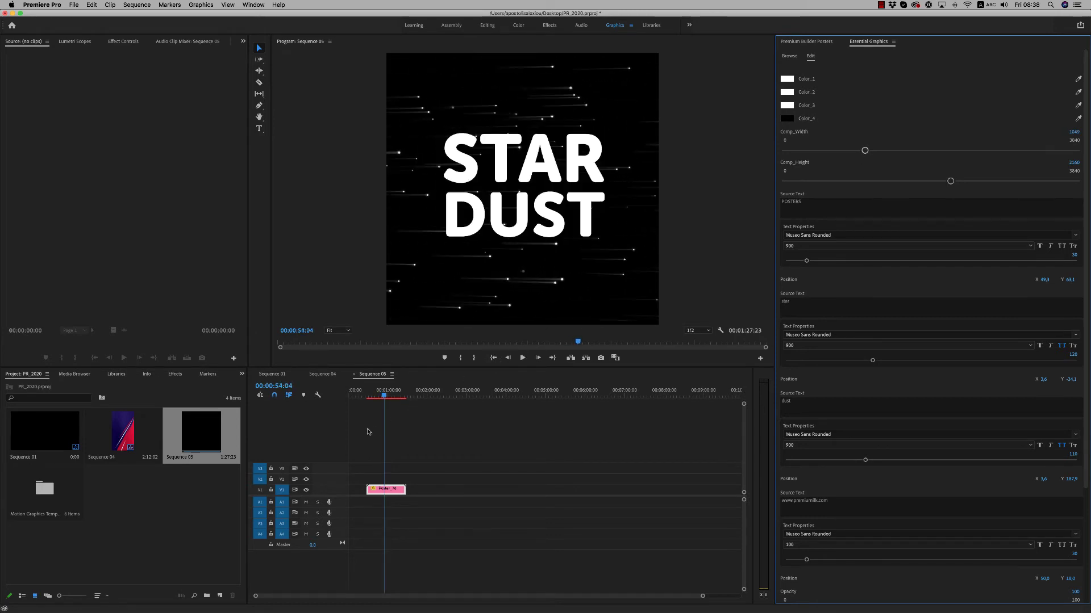
left_click(387, 490)
key("Delete")
left_click(799, 43)
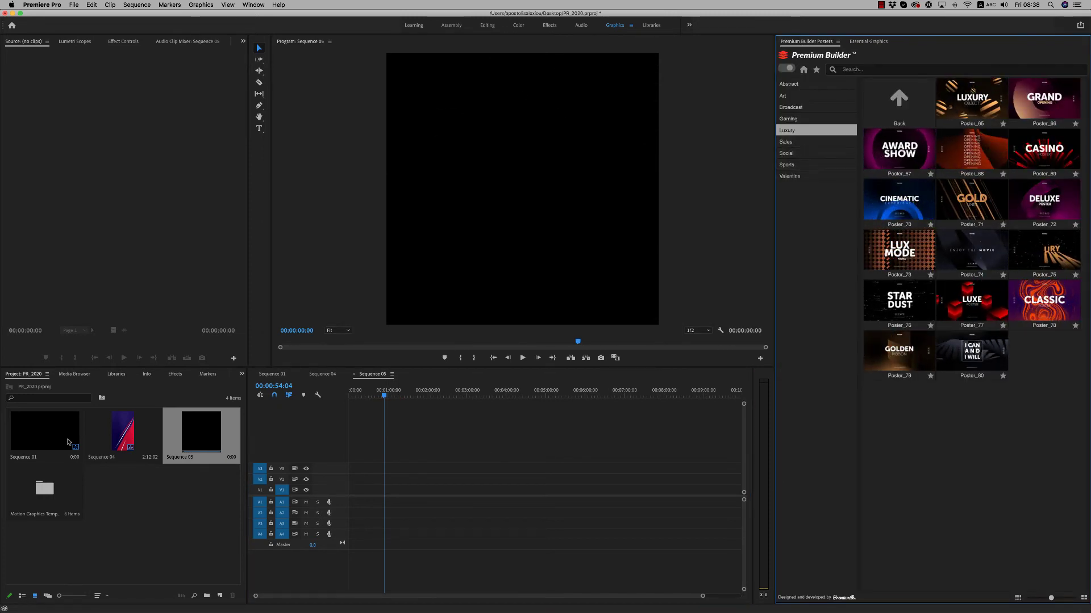
- Add the Cinematic Experience Poster_70 to Sequence 01 and select its clip
left_click(886, 209)
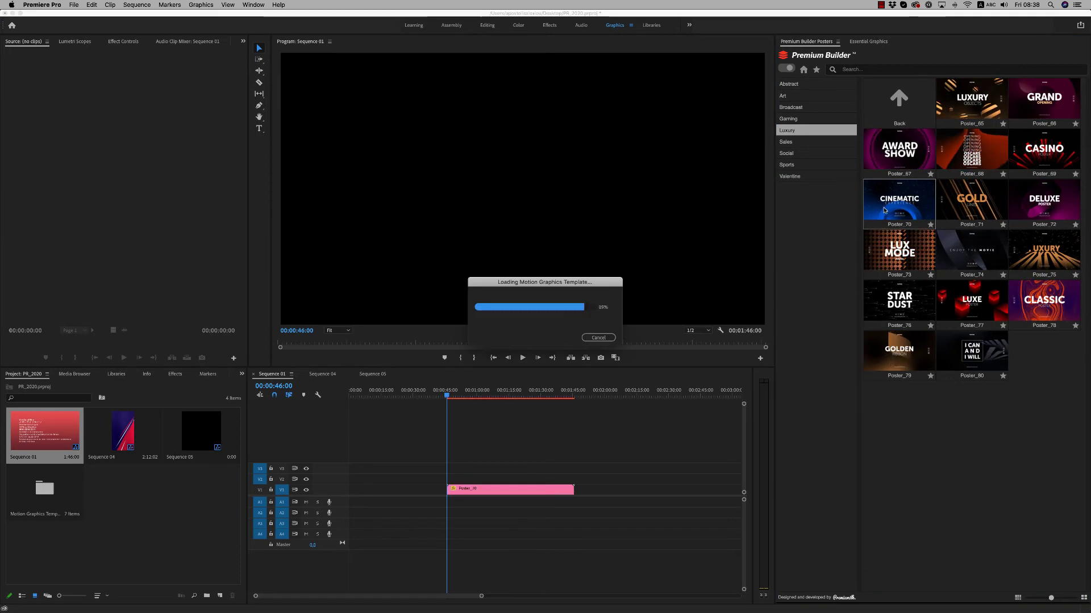
left_click(479, 392)
left_click(496, 489)
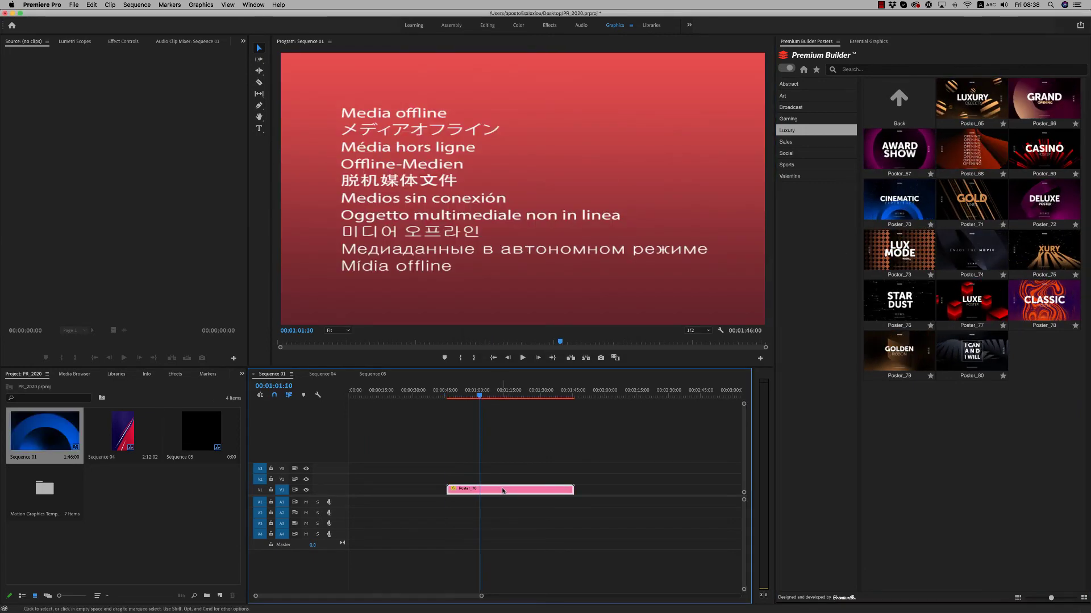
left_click(869, 42)
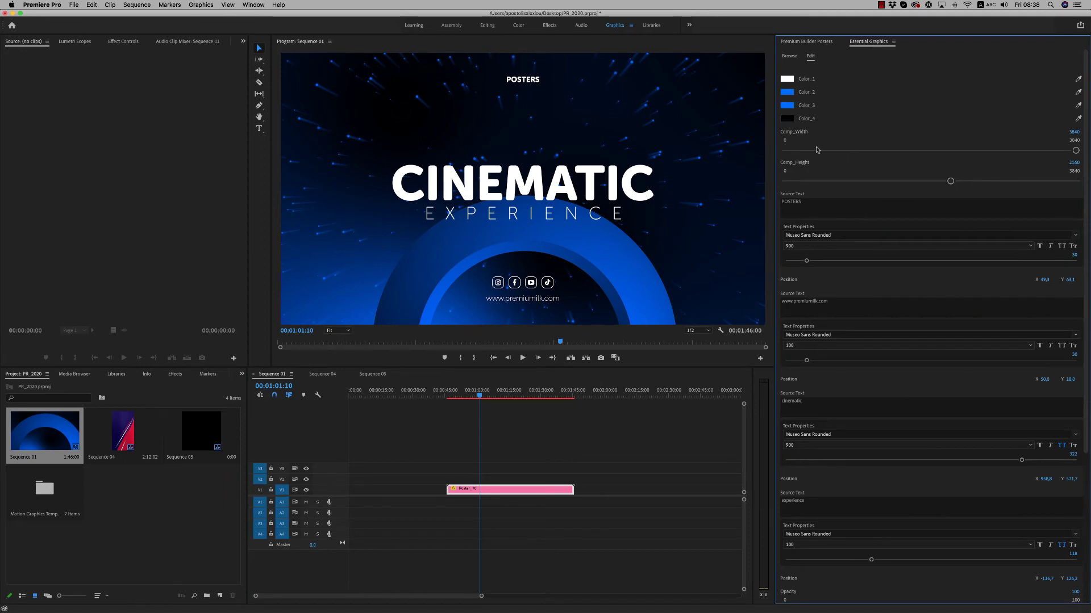
- Fade out the blue circle element and set the background opacity to 100
scroll(1071, 575, "down", 5)
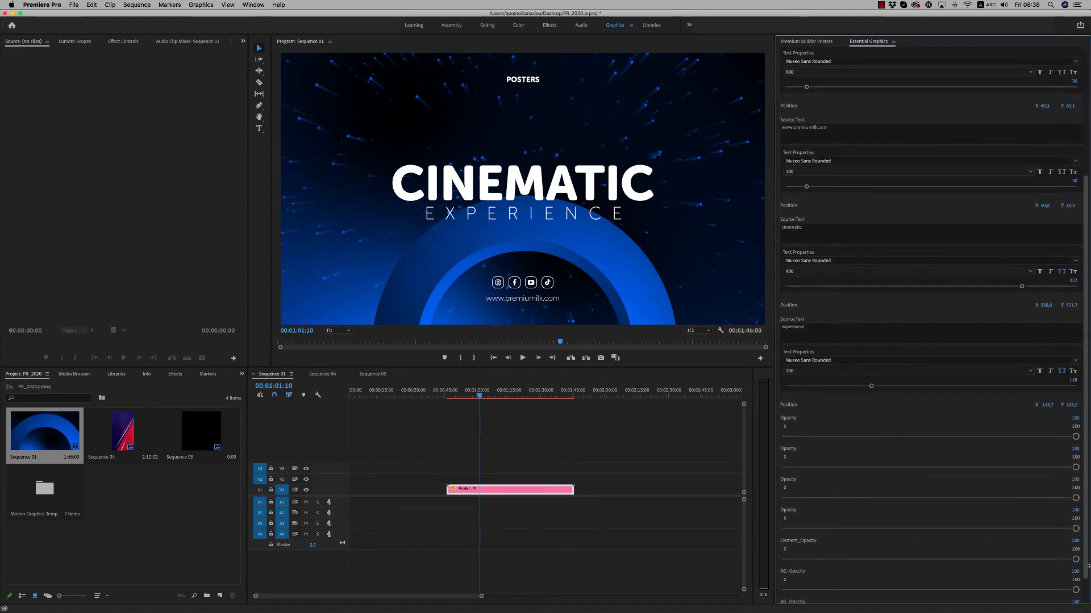
left_click_drag(1075, 528, 767, 562)
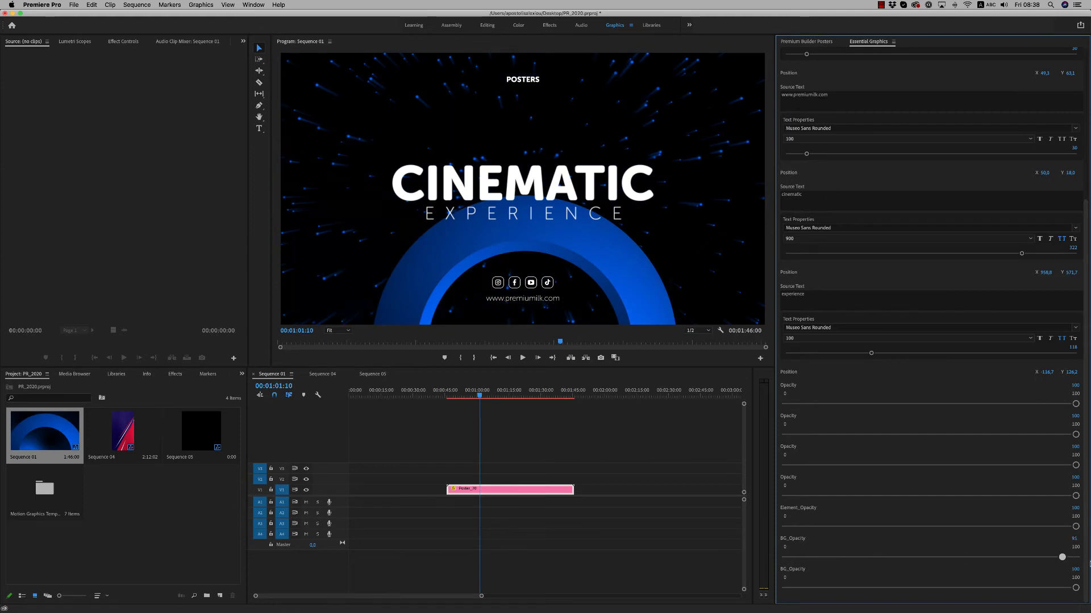
left_click_drag(1089, 563, 788, 591)
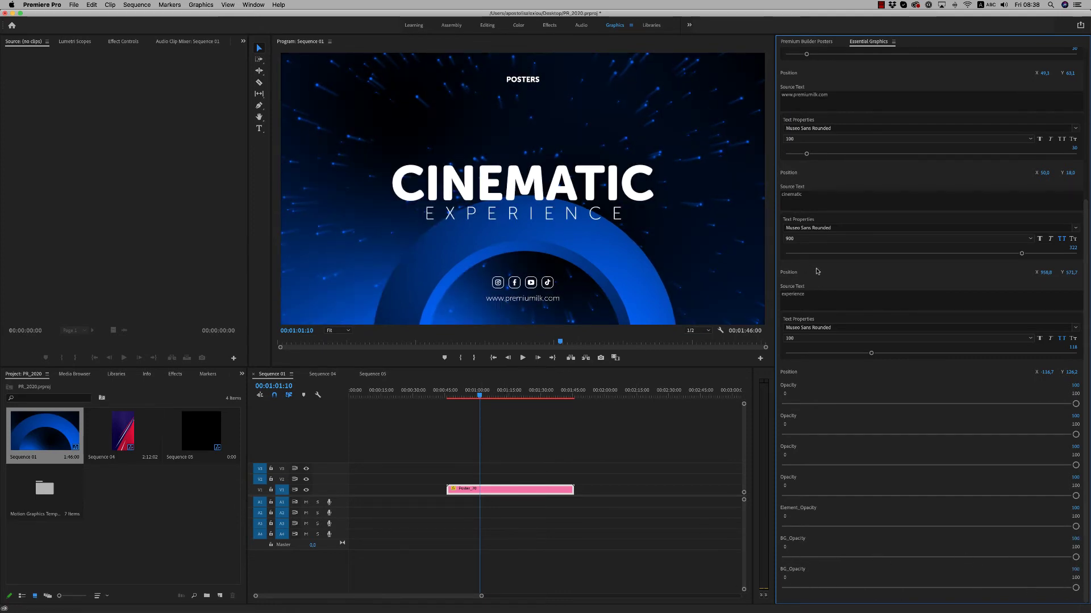
left_click_drag(1085, 281, 1088, 262)
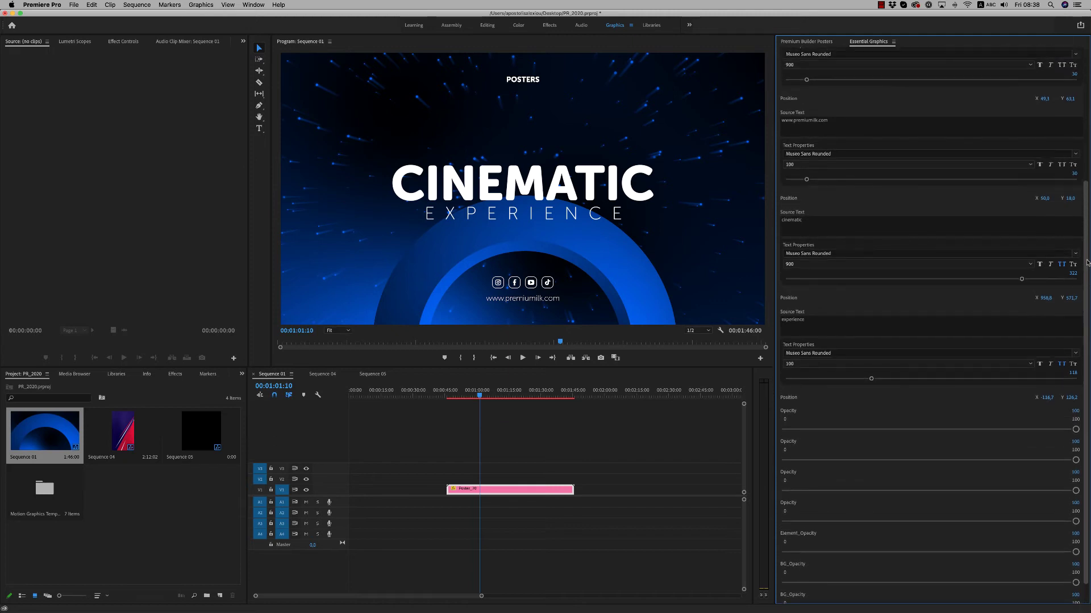
scroll(808, 154, "up", 6)
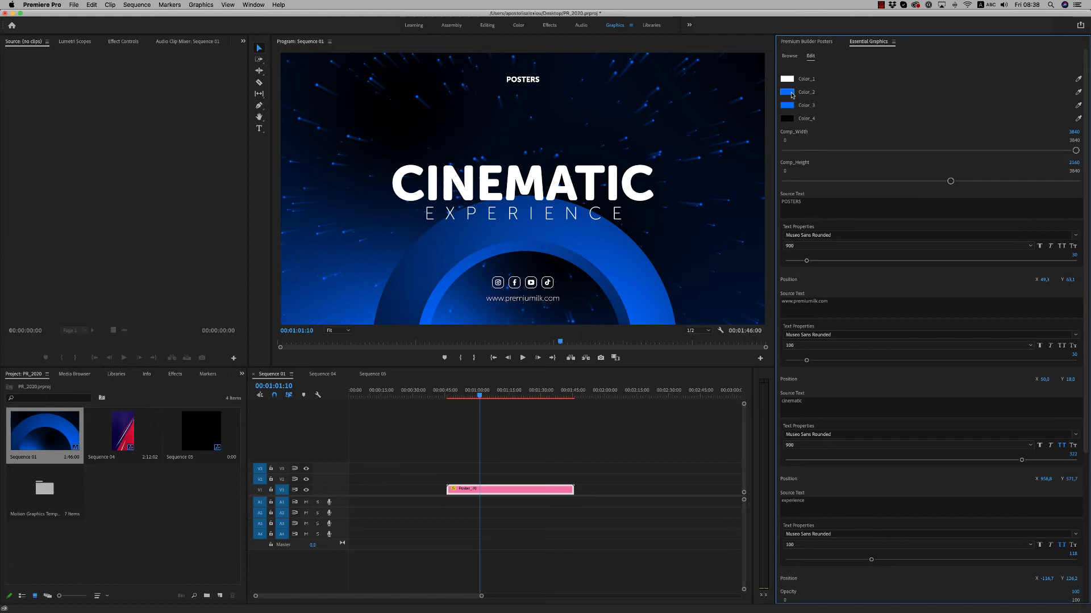
- Set Color_2 to the deep red B8002E
left_click(787, 92)
left_click(560, 347)
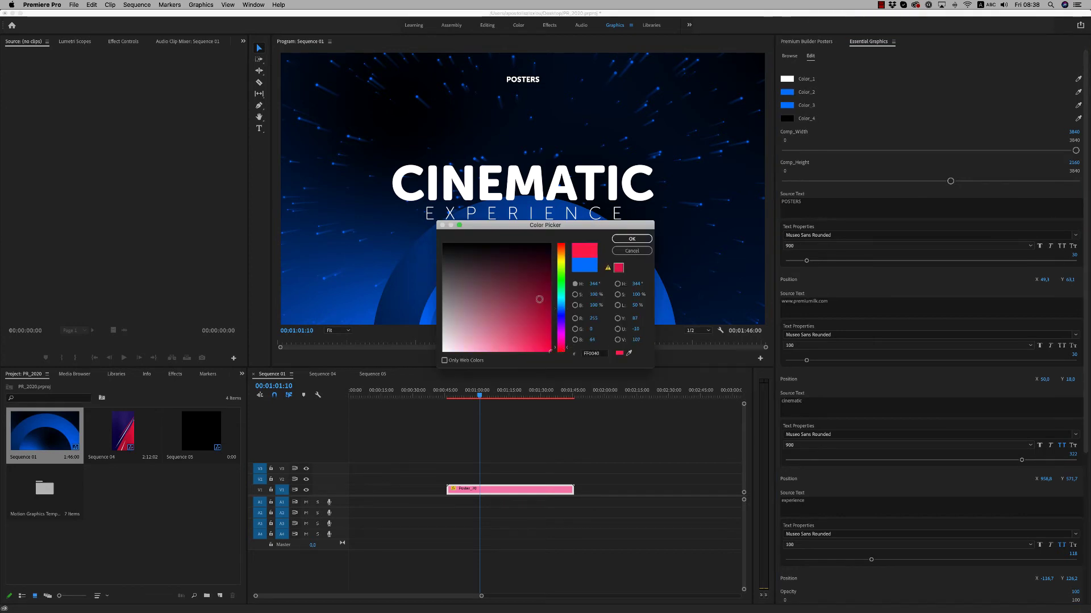
left_click(550, 322)
left_click(631, 239)
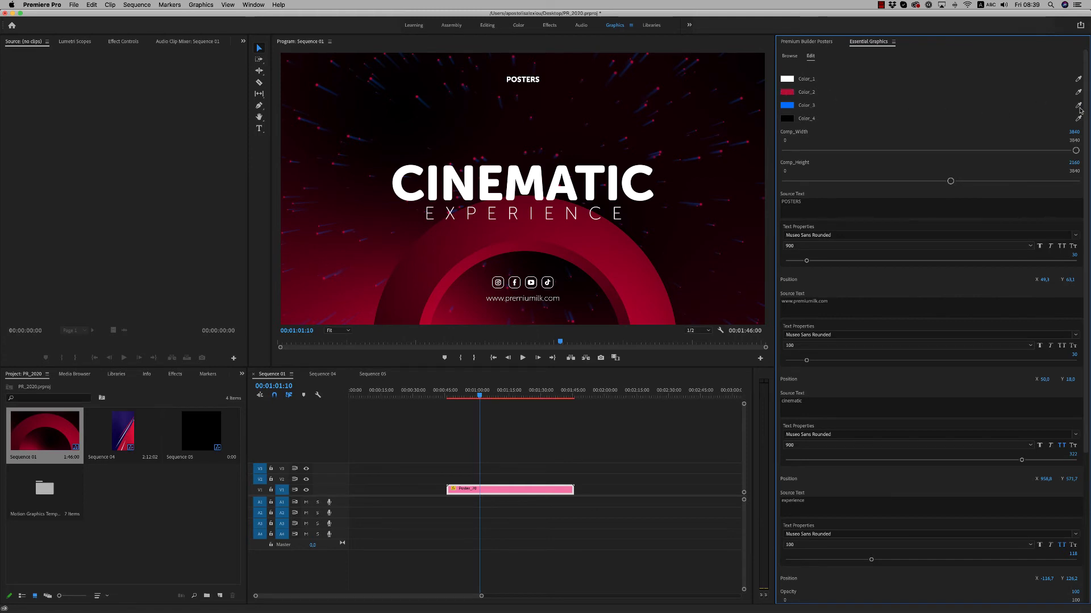
- Sample the same red with the eyedropper for Color_3
left_click(1078, 105)
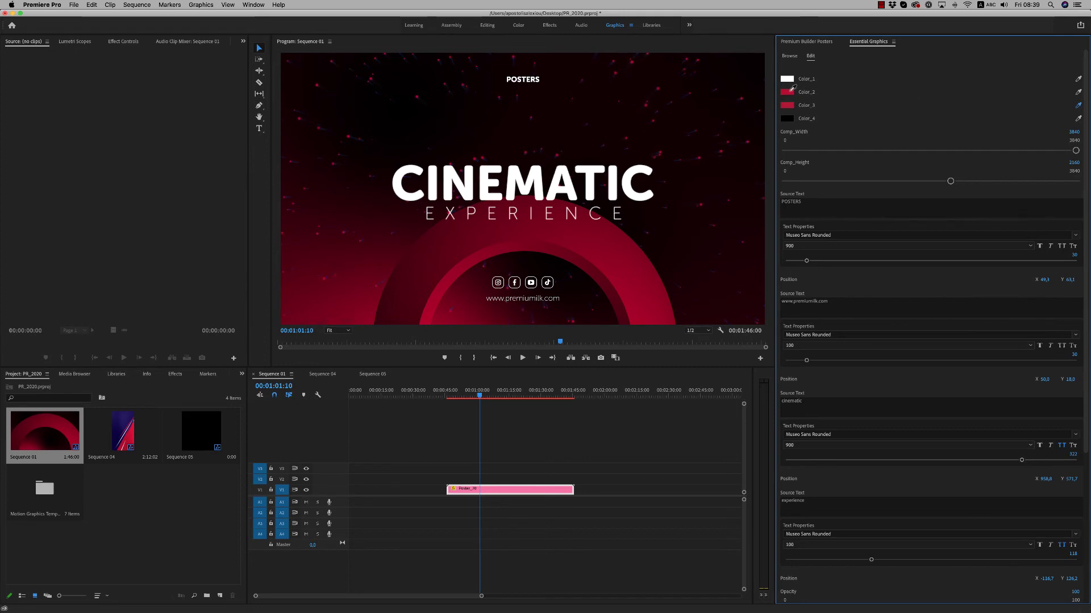
left_click(789, 93)
left_click(471, 393)
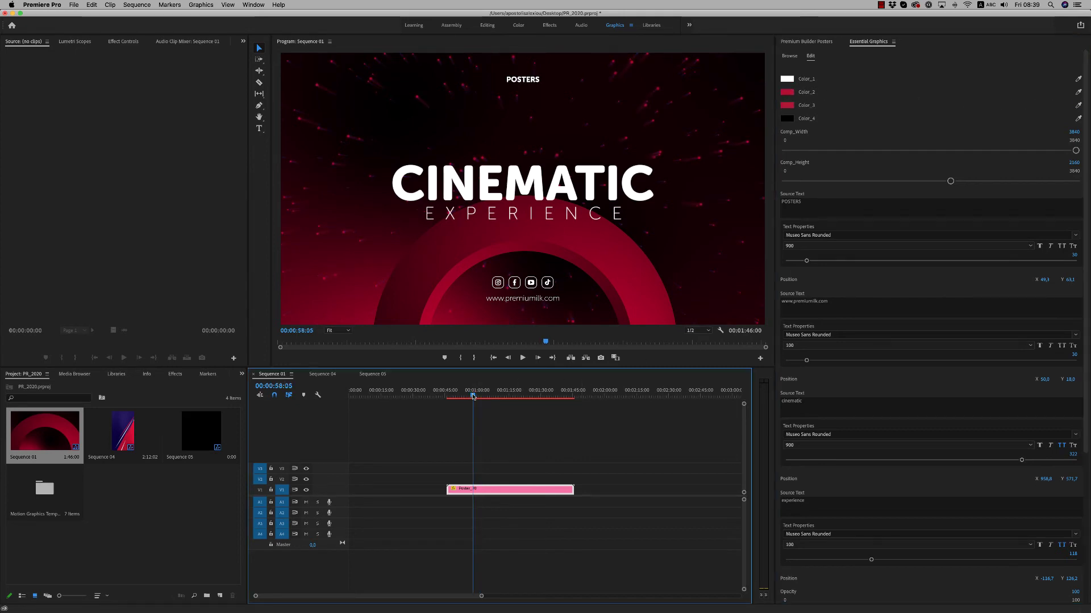
- Change the headline source text from 'cinematic' to 'movie'
double_click(791, 401)
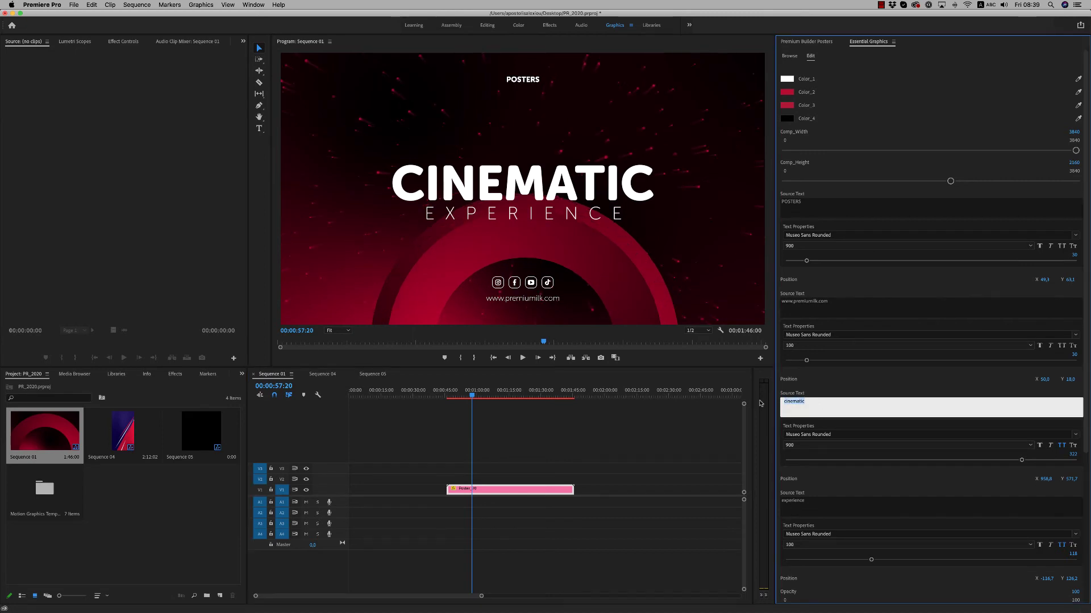
type("movie")
left_click(572, 468)
left_click(509, 494)
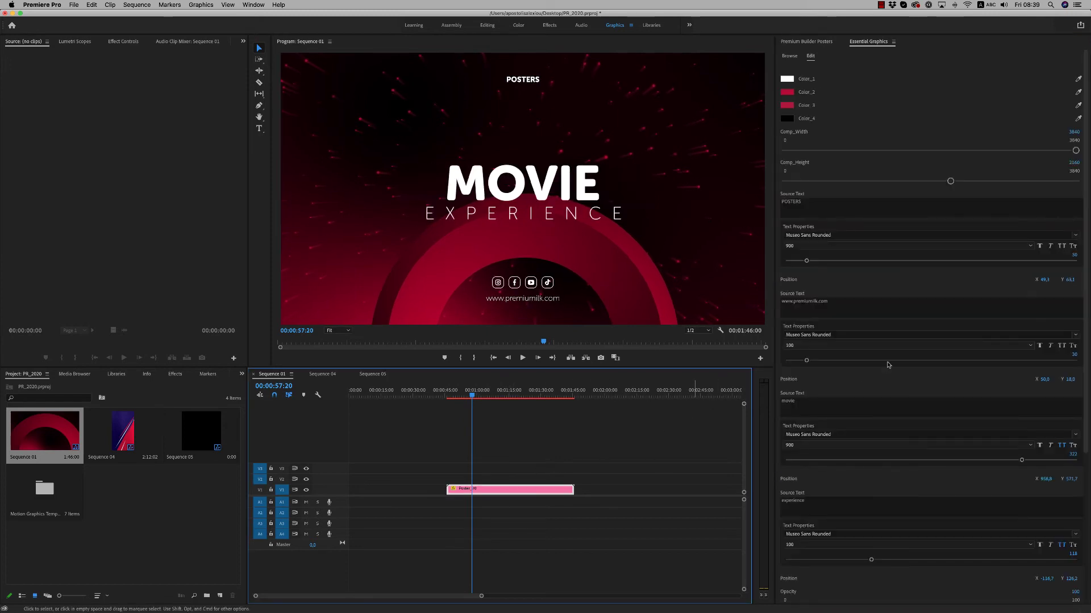
- Enlarge the MOVIE headline from size 322 to 400
left_click_drag(806, 360, 832, 362)
key("super+z")
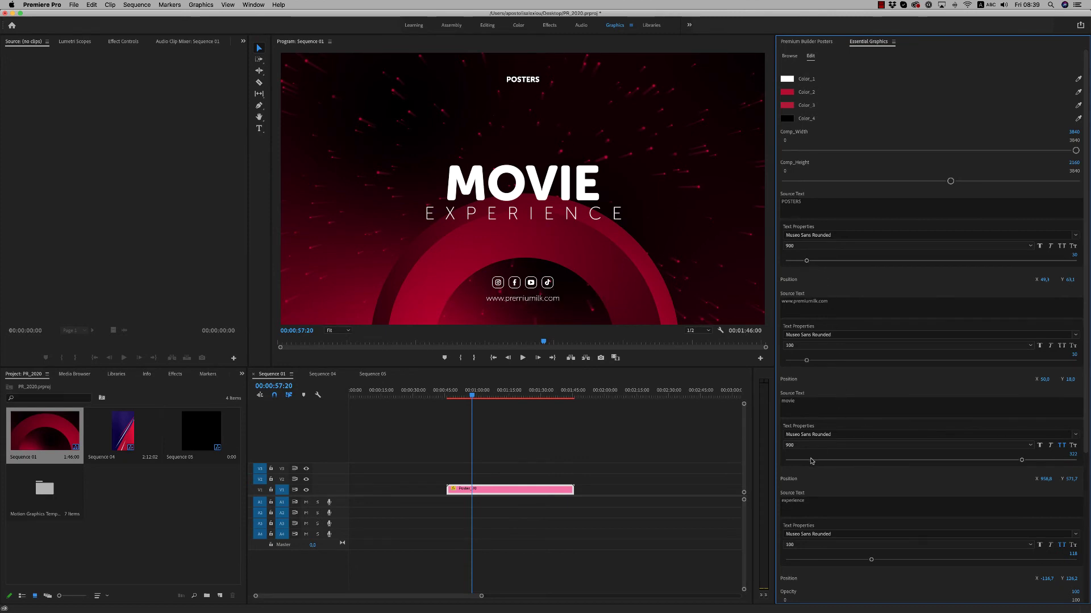
left_click_drag(1022, 460, 1087, 462)
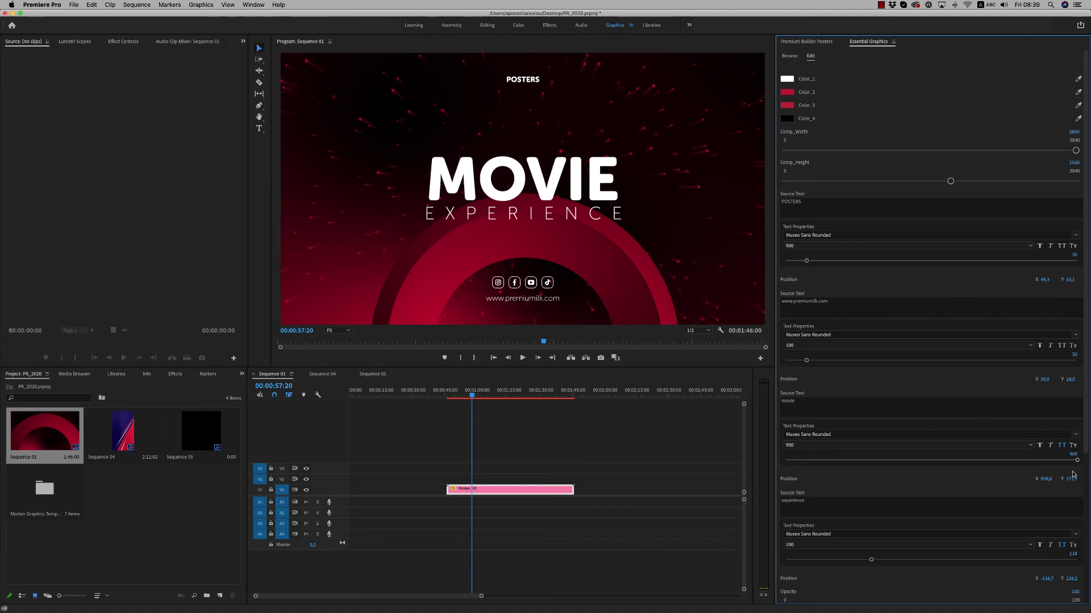
- After briefly trying Noto Sans Avestan, switch the MOVIE headline font to Noto Sans Hanunoo
left_click(837, 435)
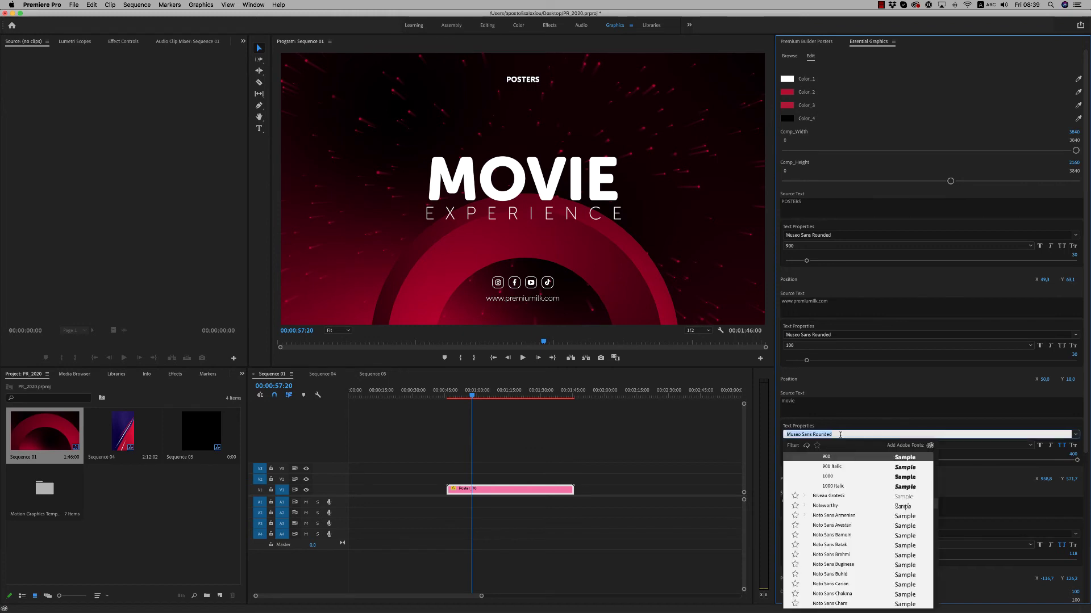
left_click(833, 527)
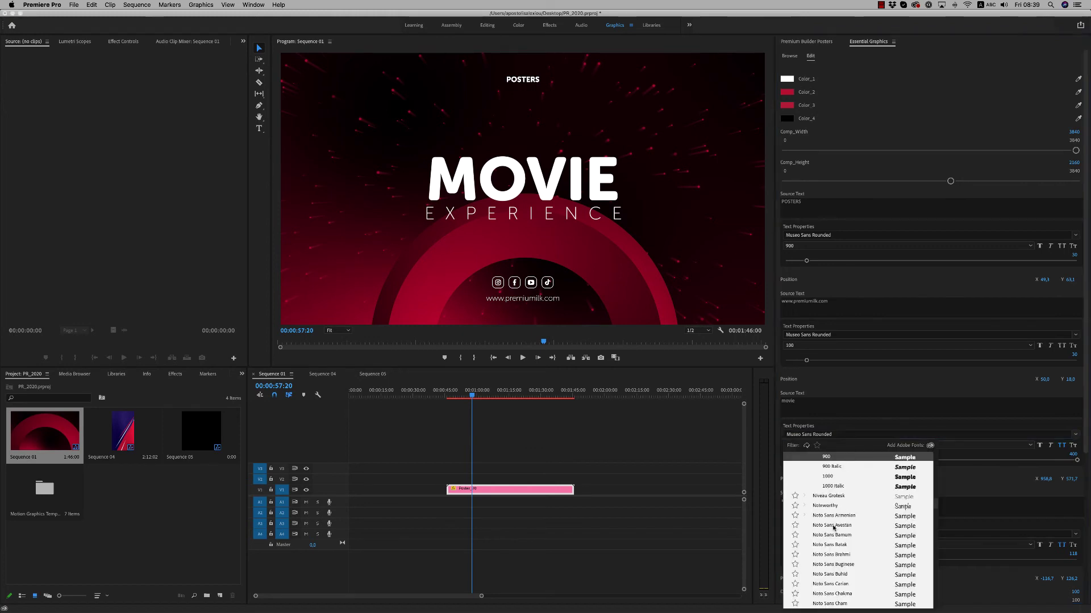
left_click(844, 435)
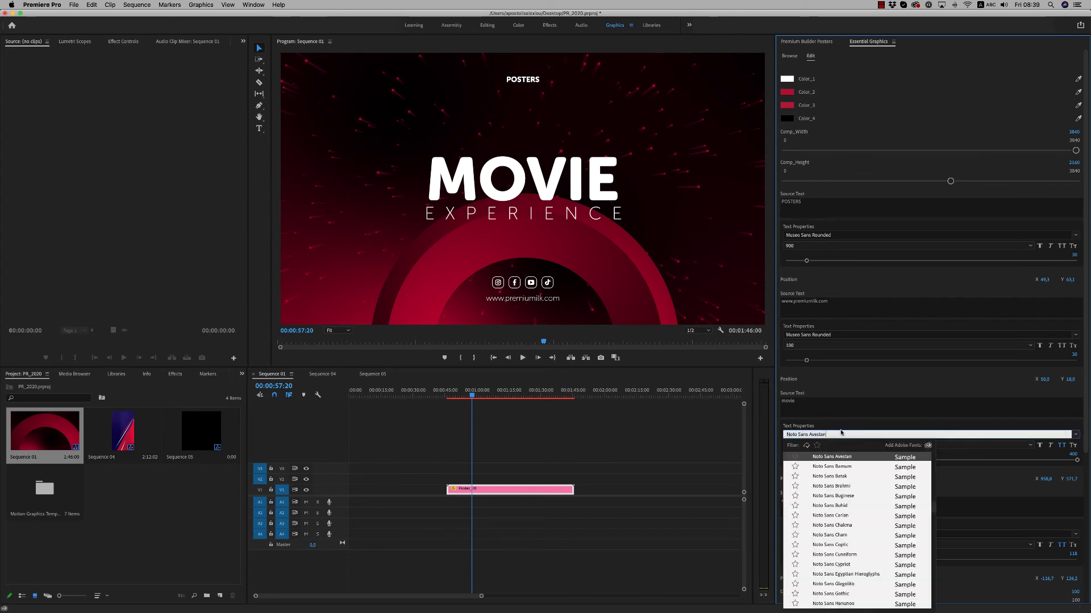
left_click(833, 420)
left_click(481, 397)
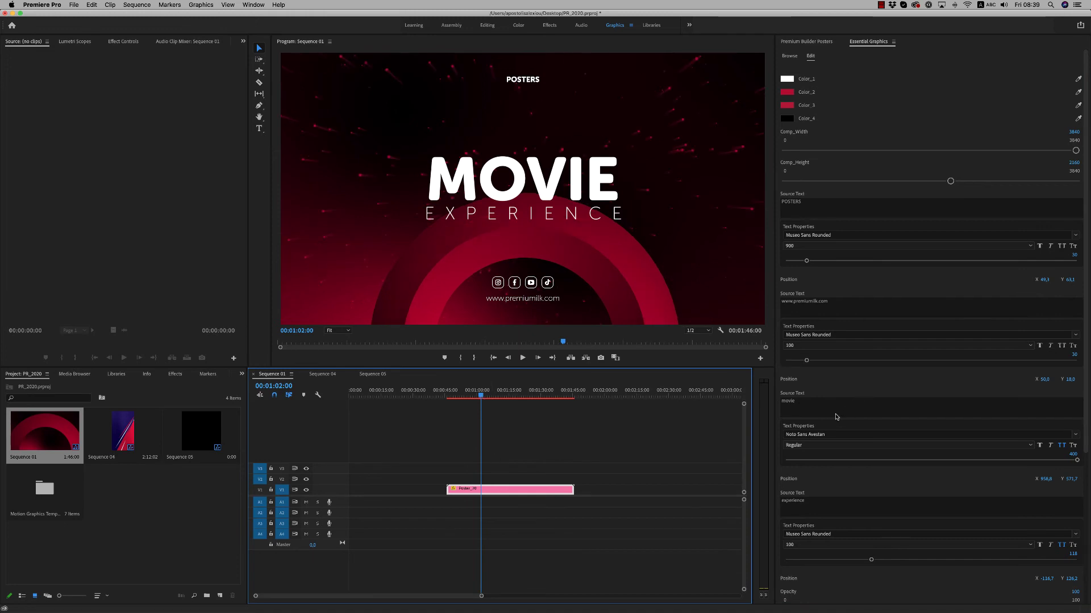
left_click(813, 405)
left_click(815, 434)
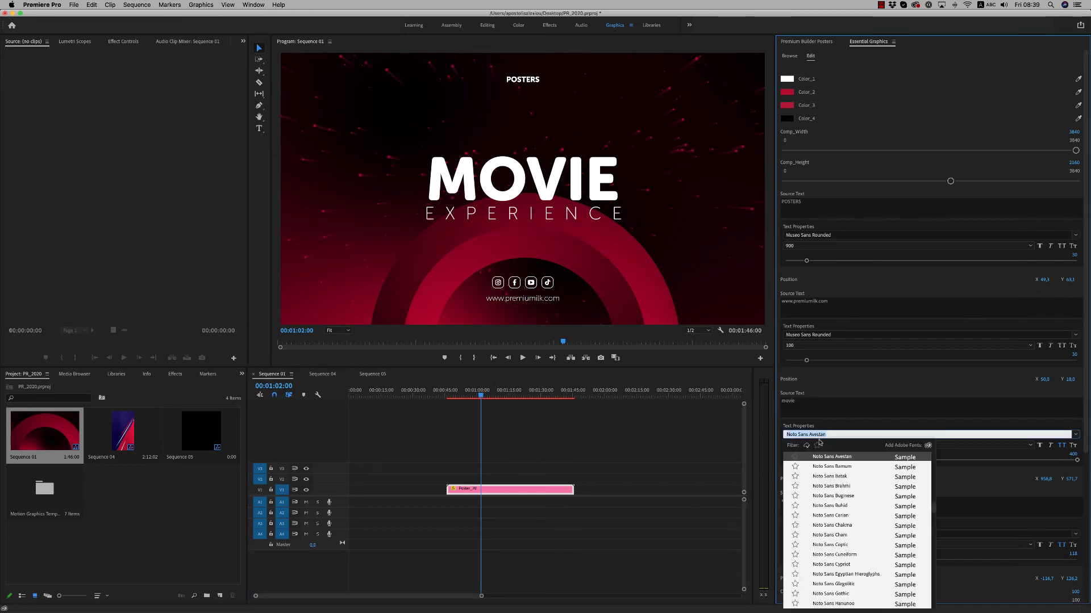
left_click(831, 515)
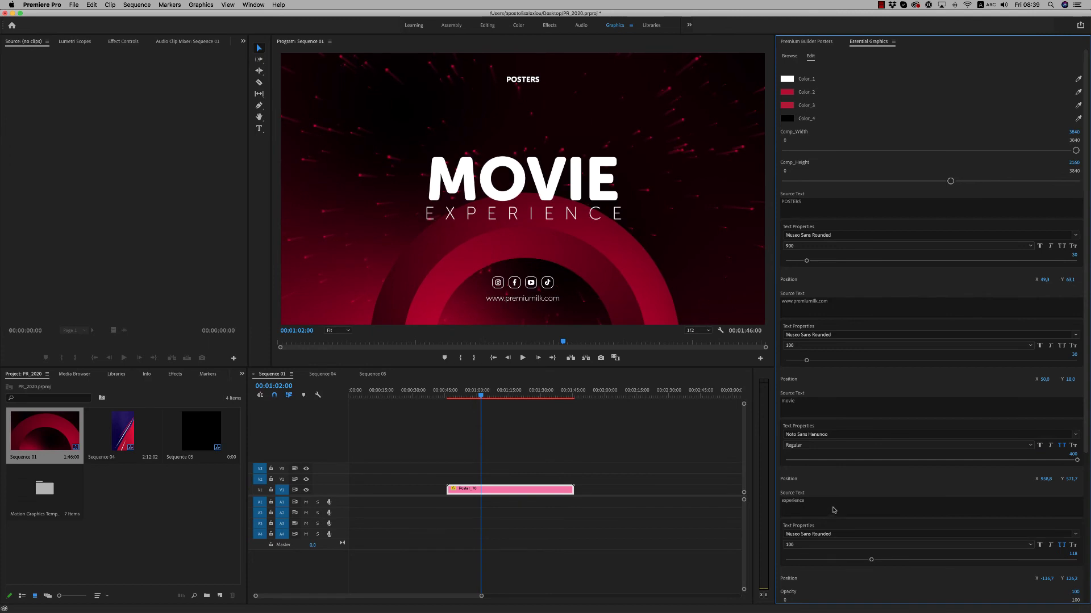
scroll(1034, 476, "down", 3)
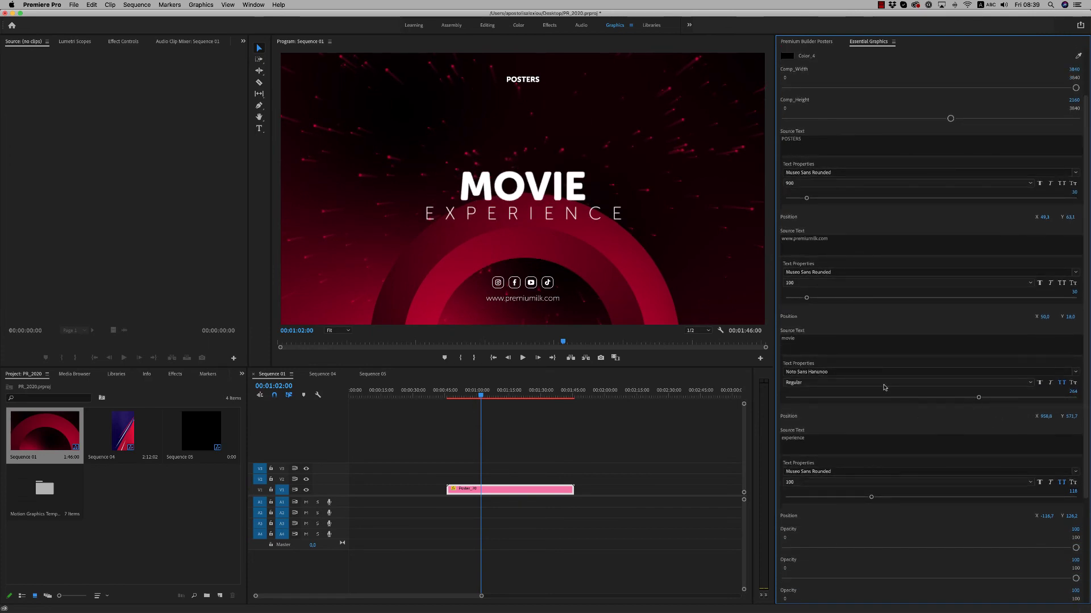
- Enlarge the MOVIE headline and try the Times and Verdana fonts on it
left_click_drag(978, 399, 1030, 398)
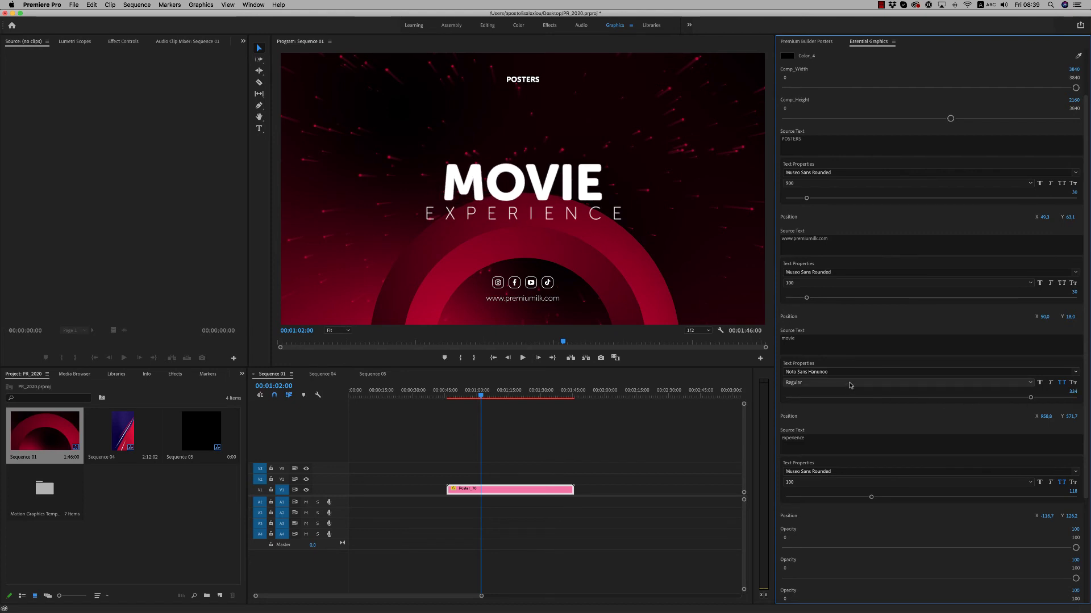
left_click(854, 372)
scroll(853, 449, "down", 5)
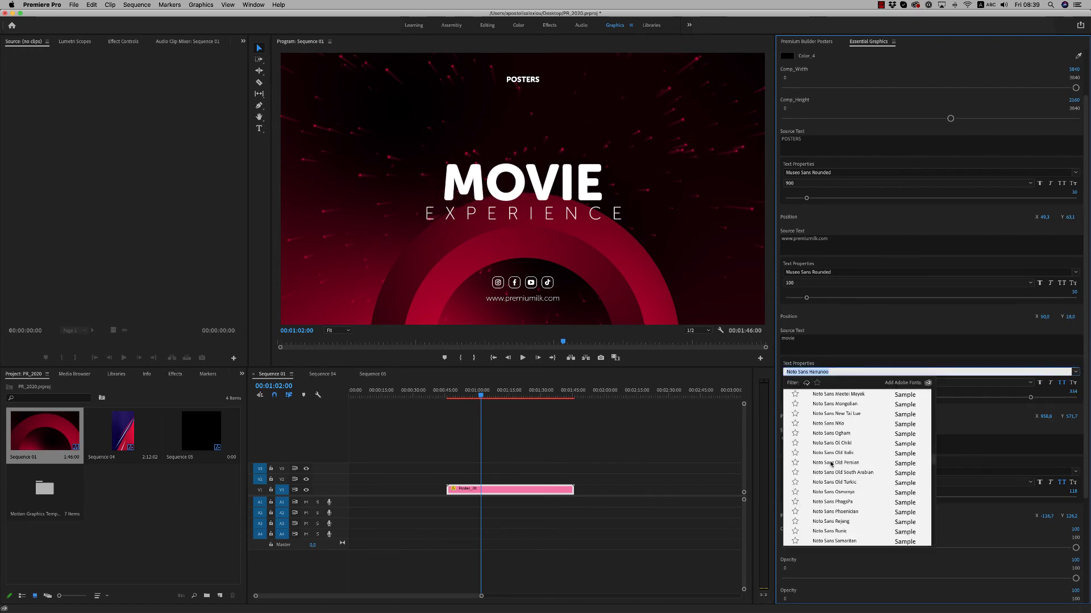
scroll(831, 464, "down", 20)
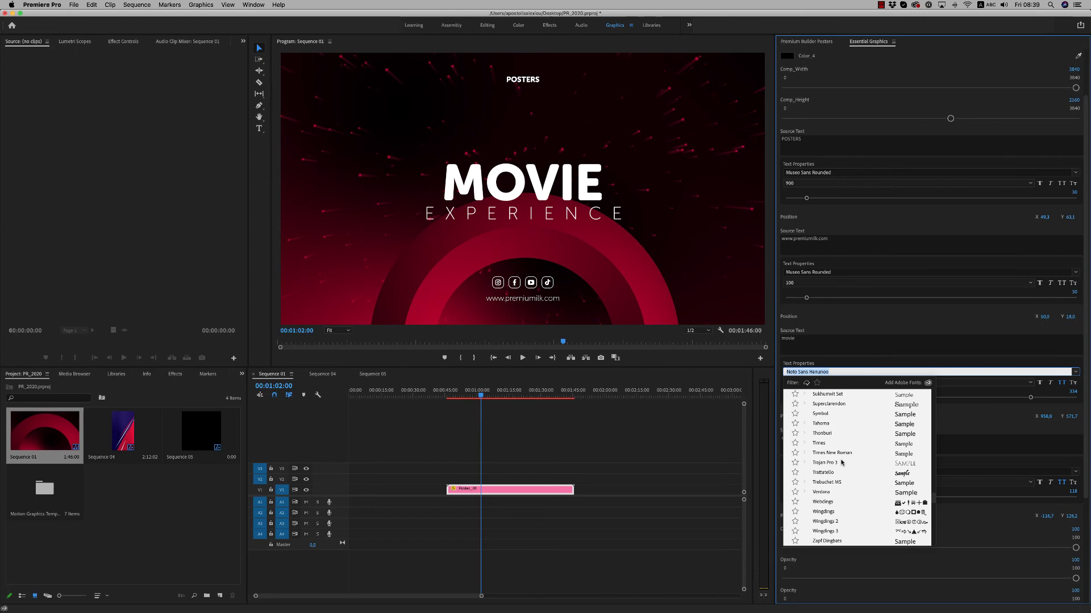
scroll(841, 462, "down", 1)
left_click(824, 424)
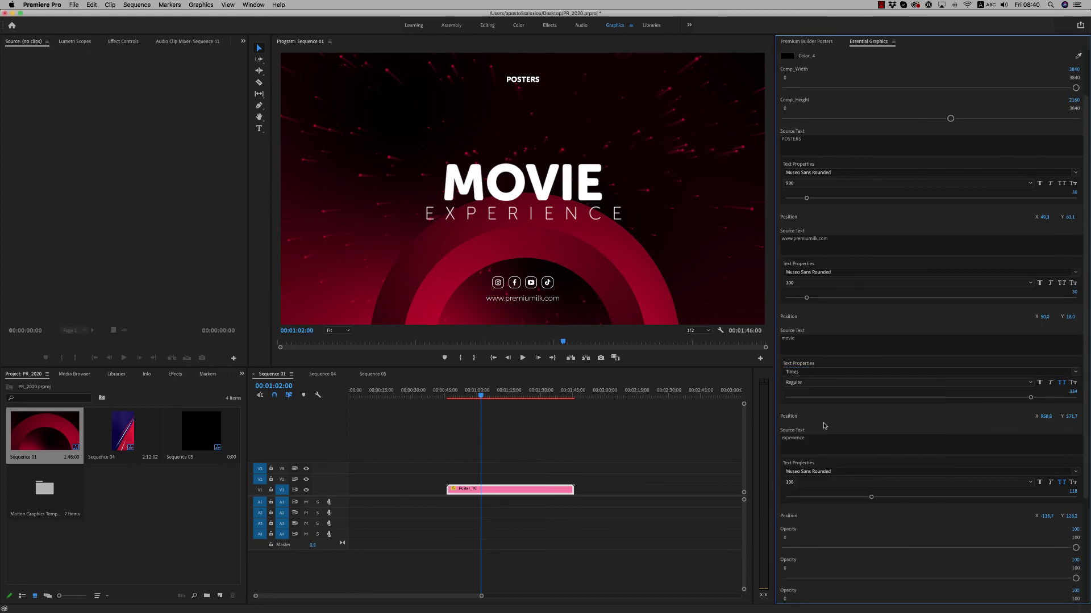
left_click(816, 373)
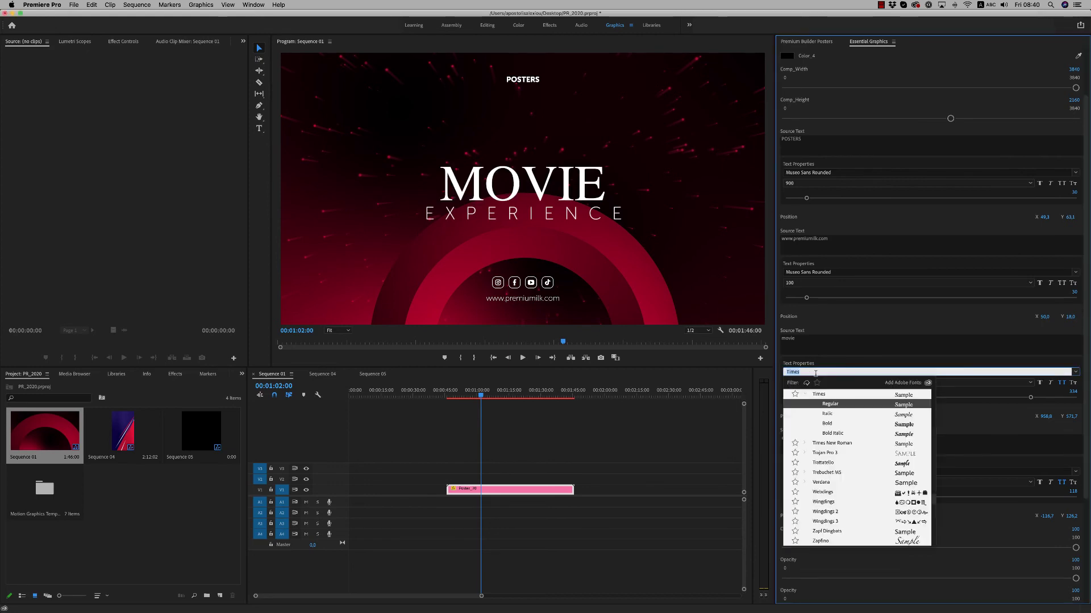
left_click(822, 485)
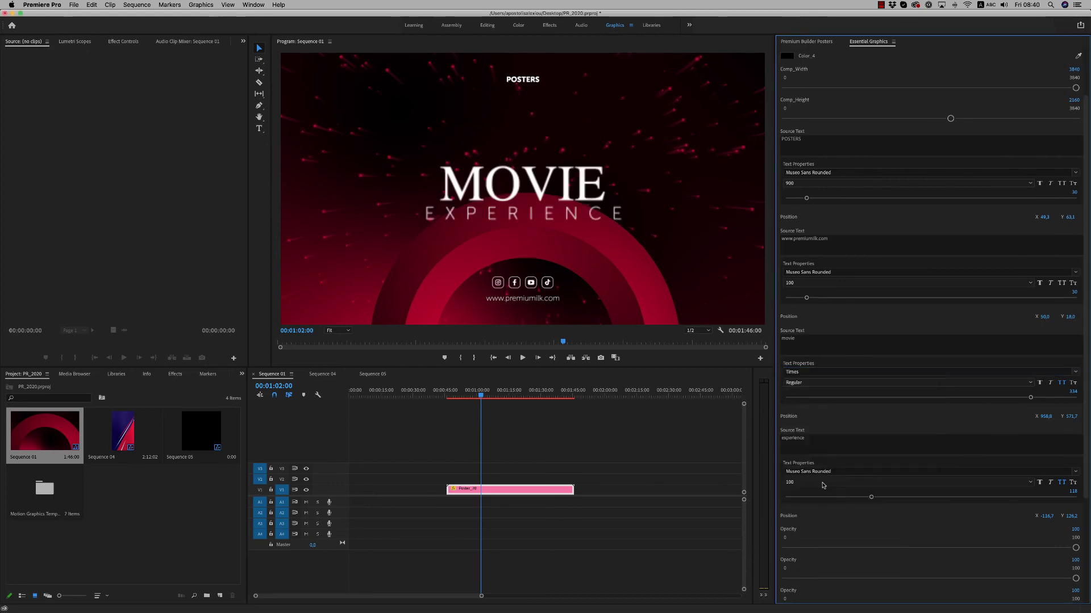
- Try STIXVariants and Apple Braille, then set the MOVIE headline in Arial Black
left_click(823, 372)
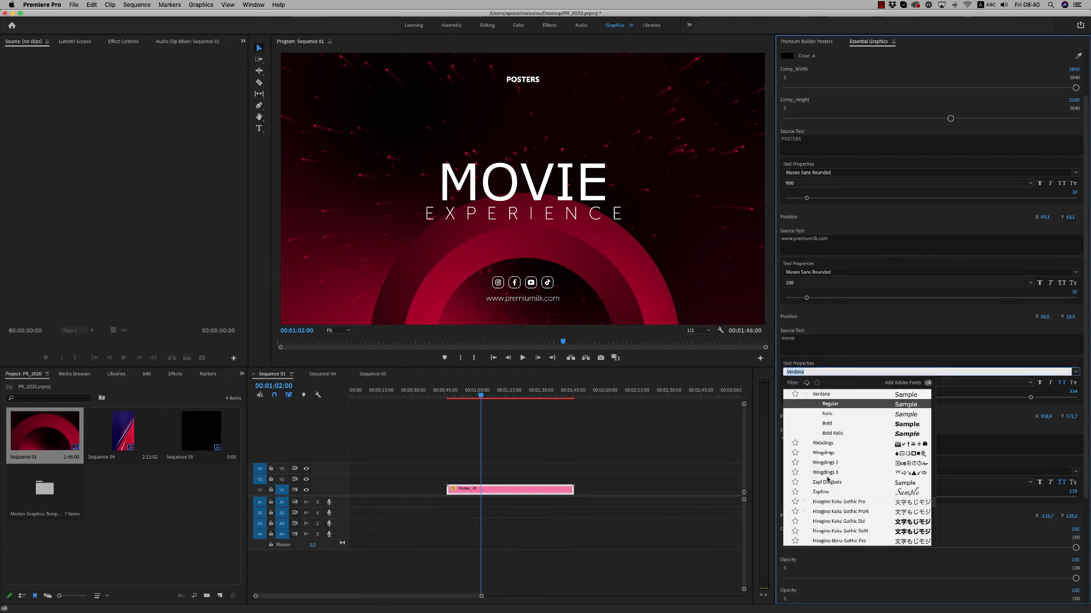
scroll(827, 478, "up", 5)
left_click(825, 414)
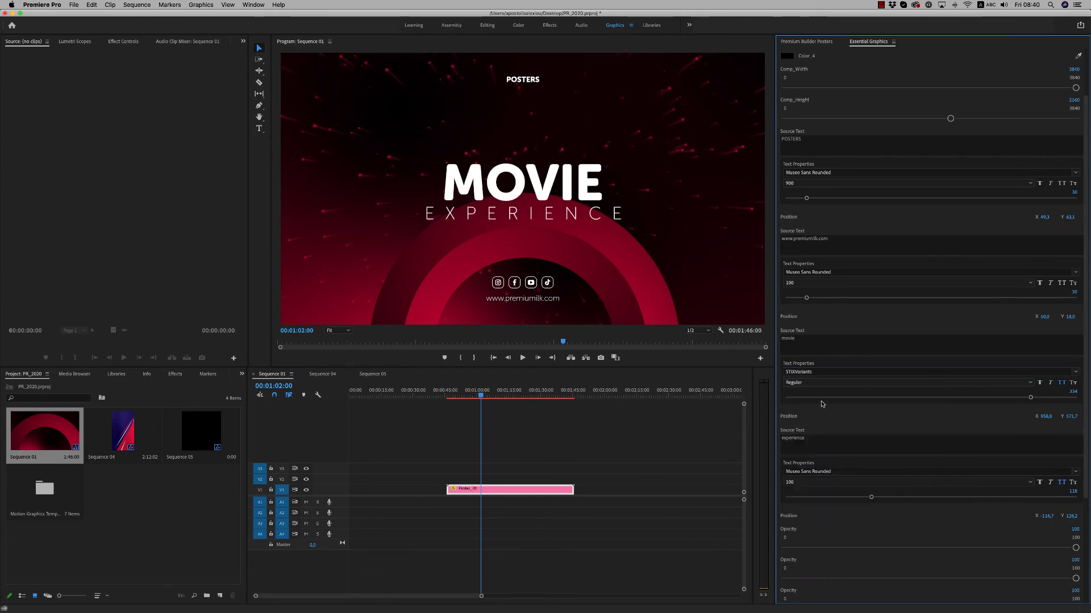
left_click(824, 372)
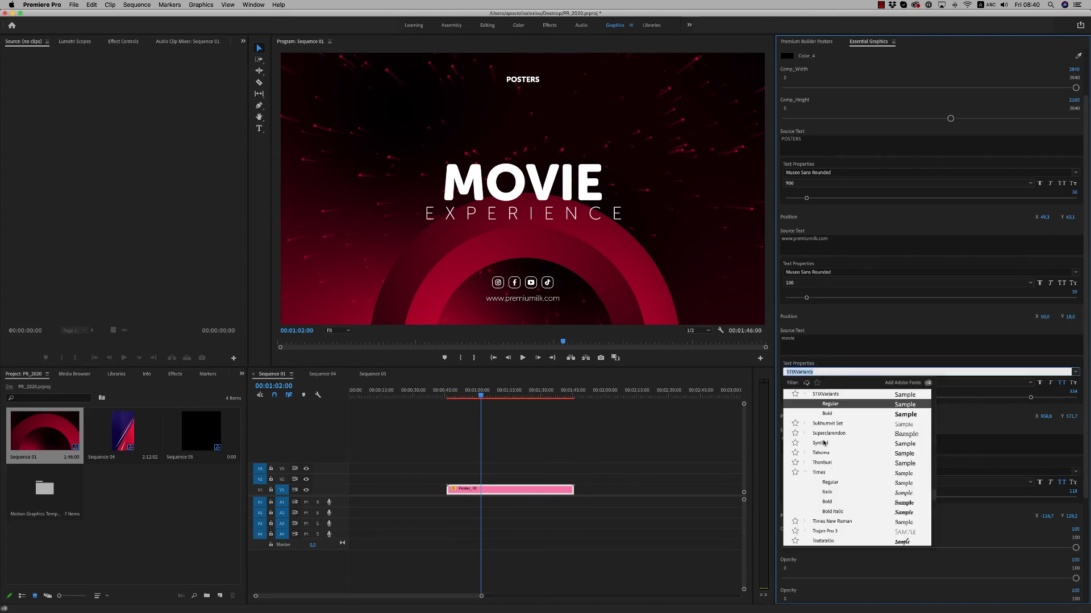
scroll(823, 443, "up", 8)
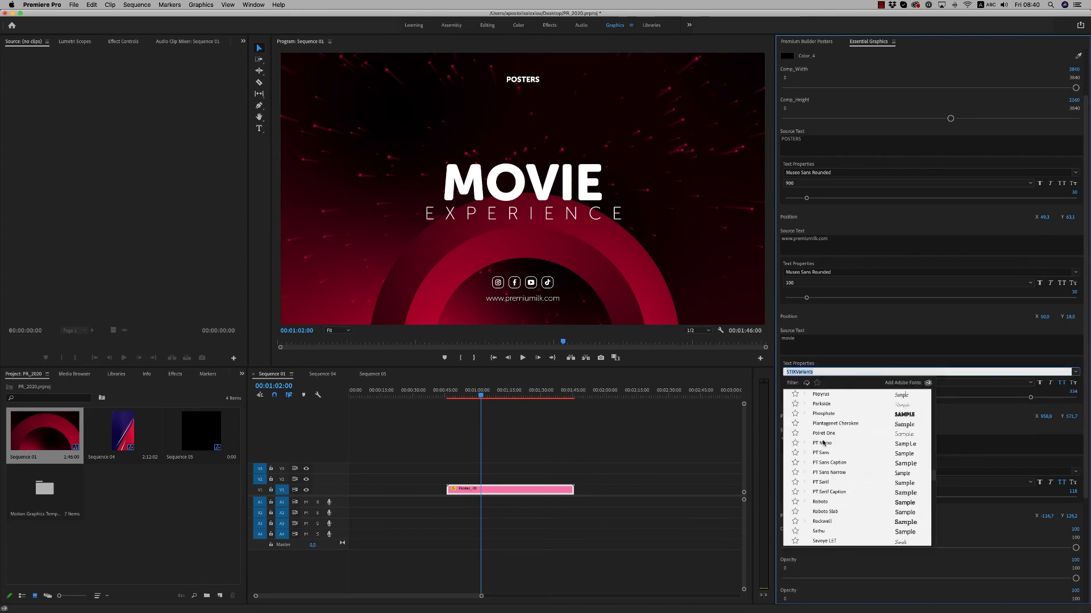
scroll(824, 443, "up", 15)
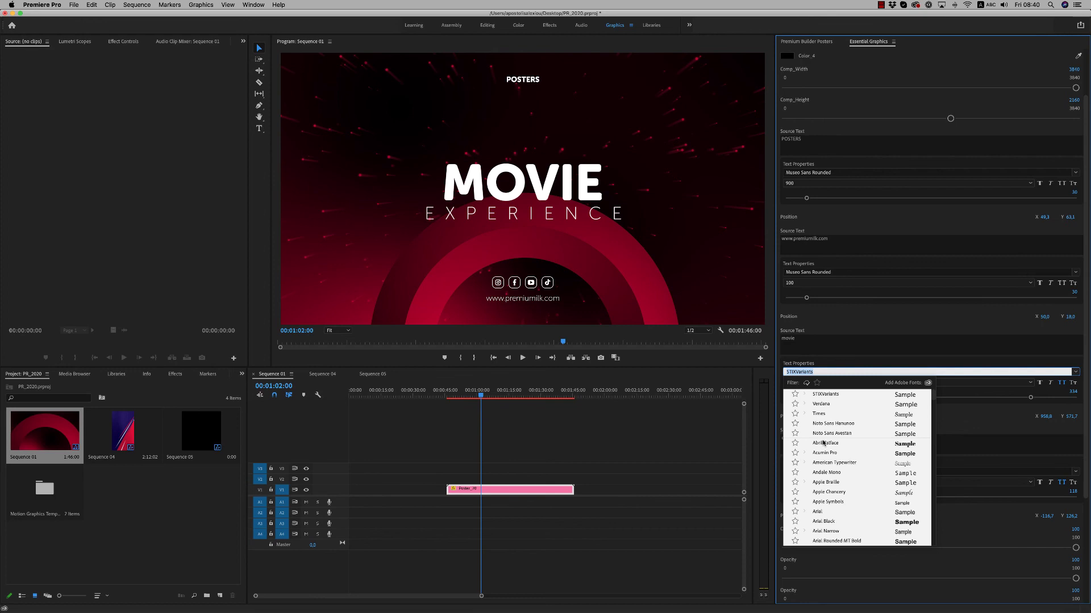
left_click(822, 483)
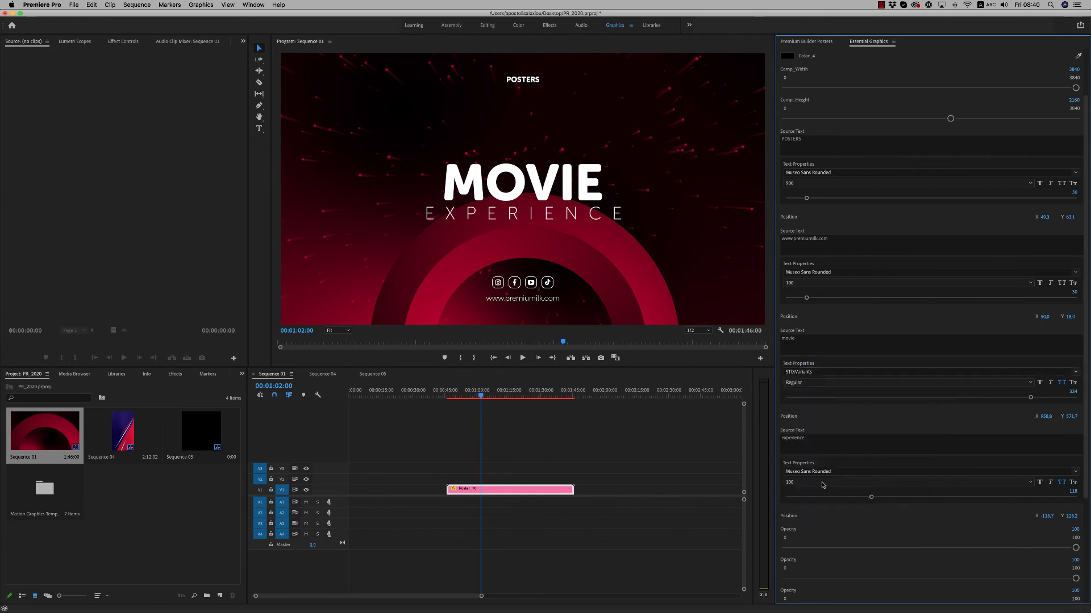
left_click(823, 383)
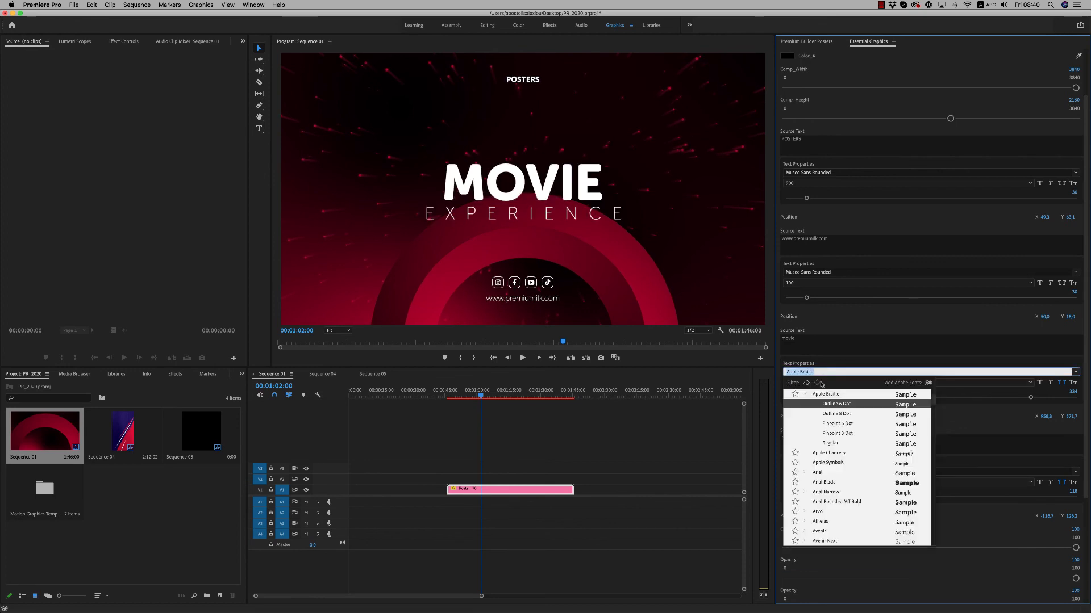
left_click(825, 483)
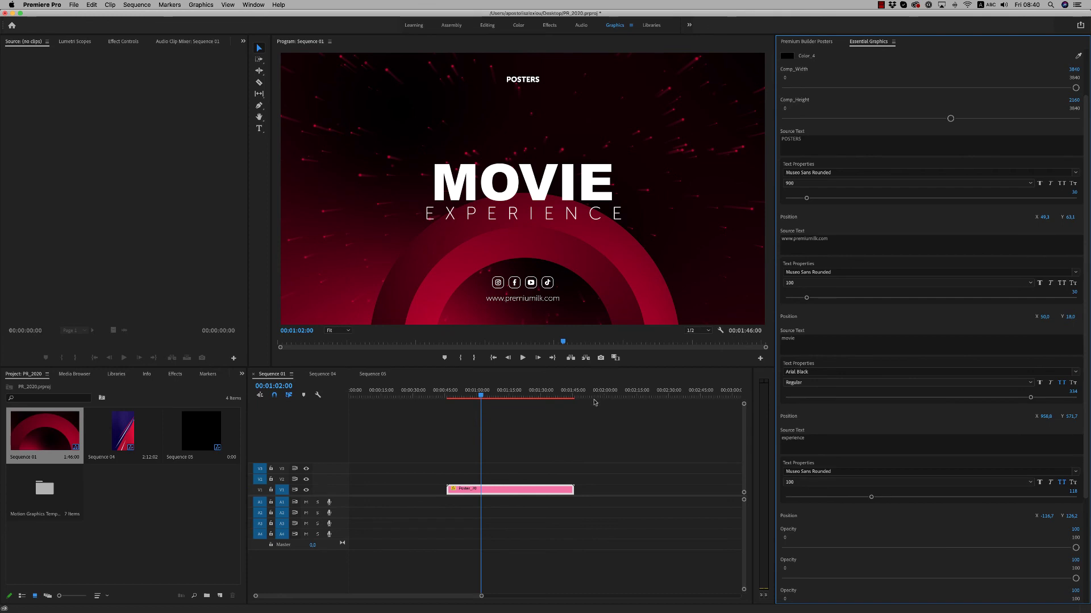
- Delete the MOVIE EXPERIENCE poster clip from Sequence 01 and view the Sales and Social templates
left_click(422, 392)
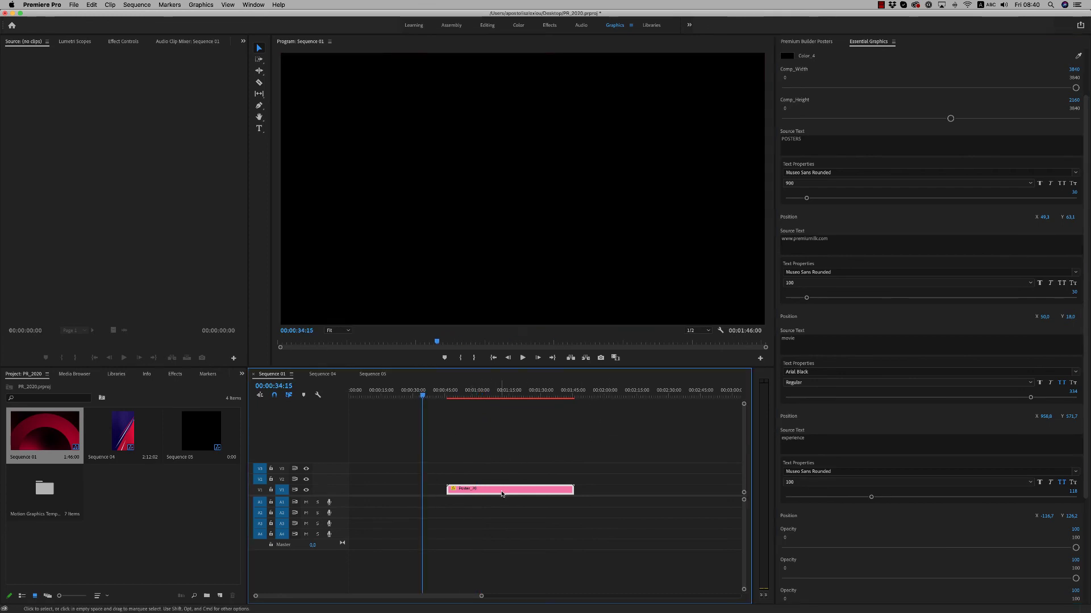
key("Delete")
left_click(806, 41)
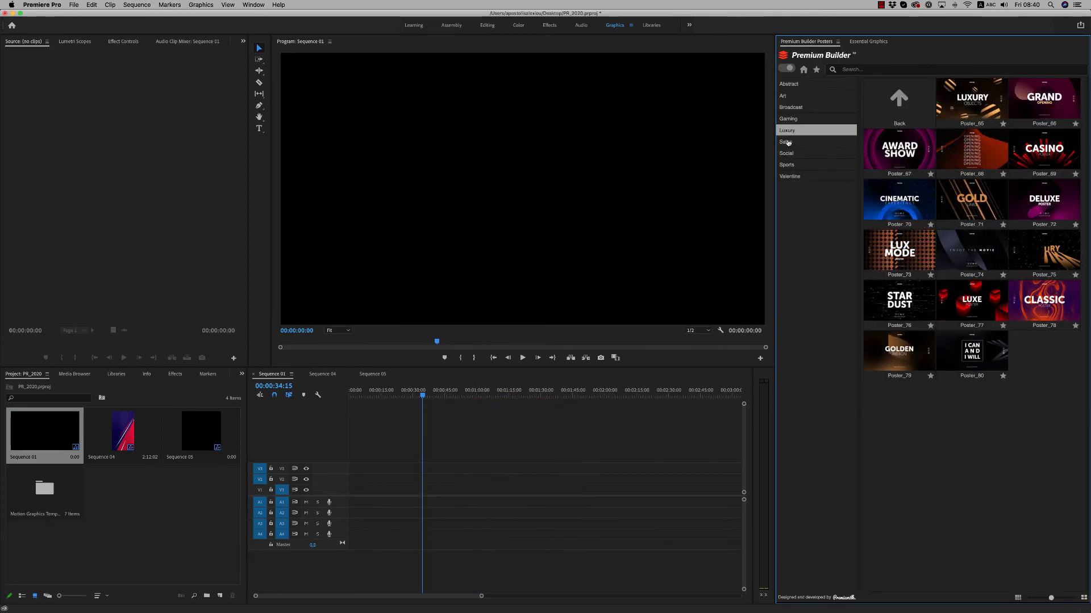
left_click(788, 142)
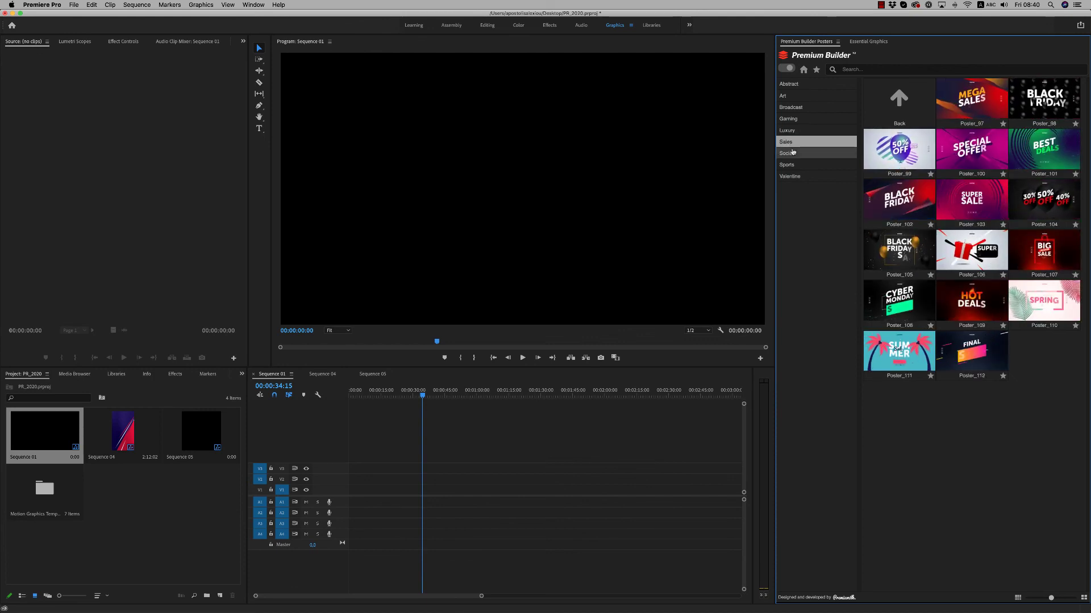
left_click(788, 153)
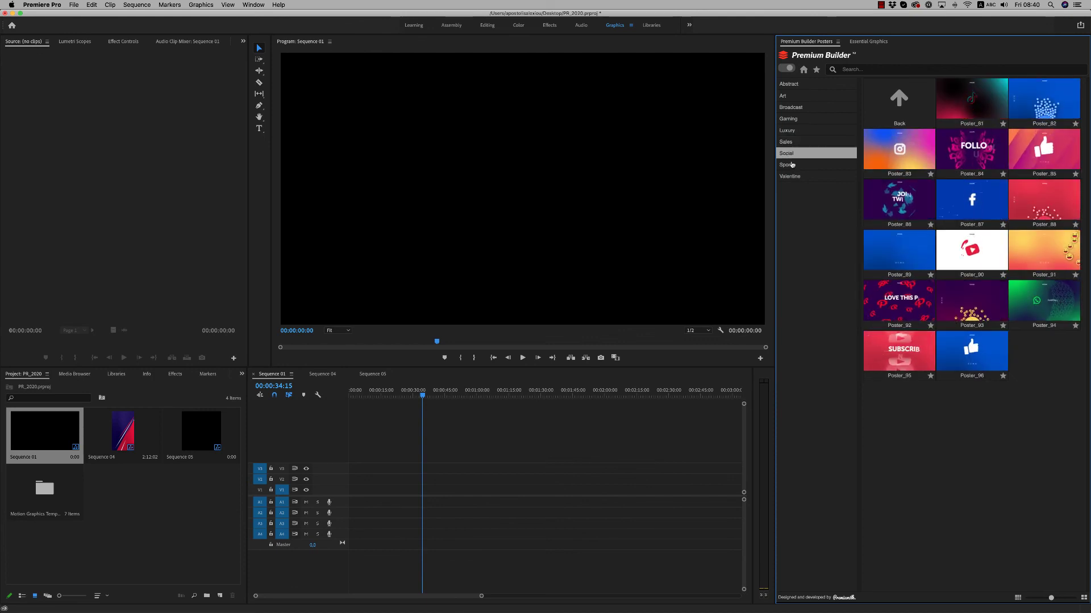
- Browse the Sports, Valentine, Luxury, Gaming, Broadcast and Art templates, ending on Abstract
left_click(792, 165)
left_click(791, 177)
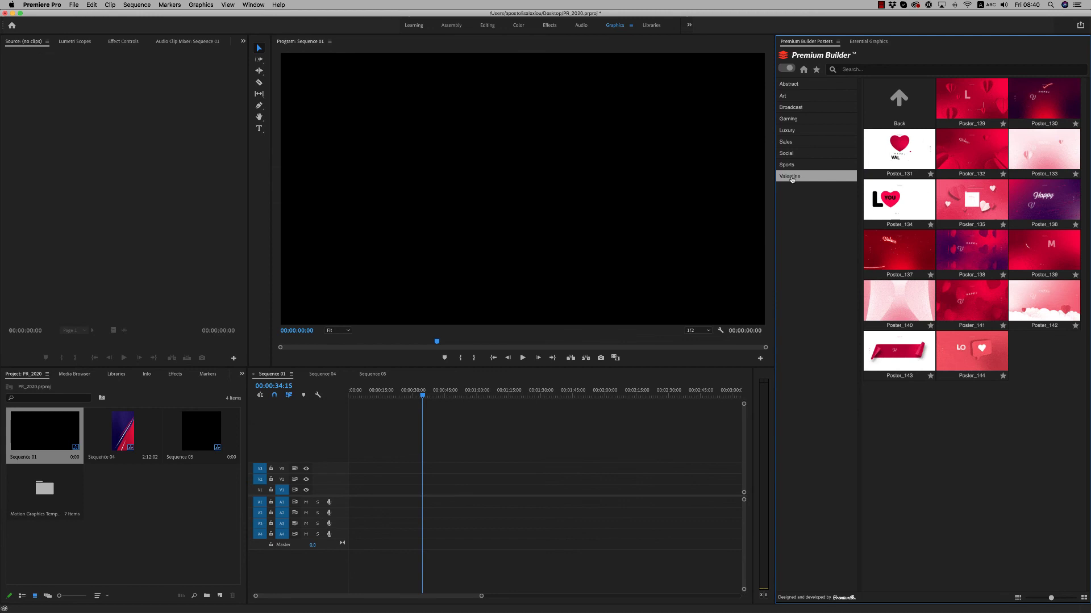
left_click(792, 132)
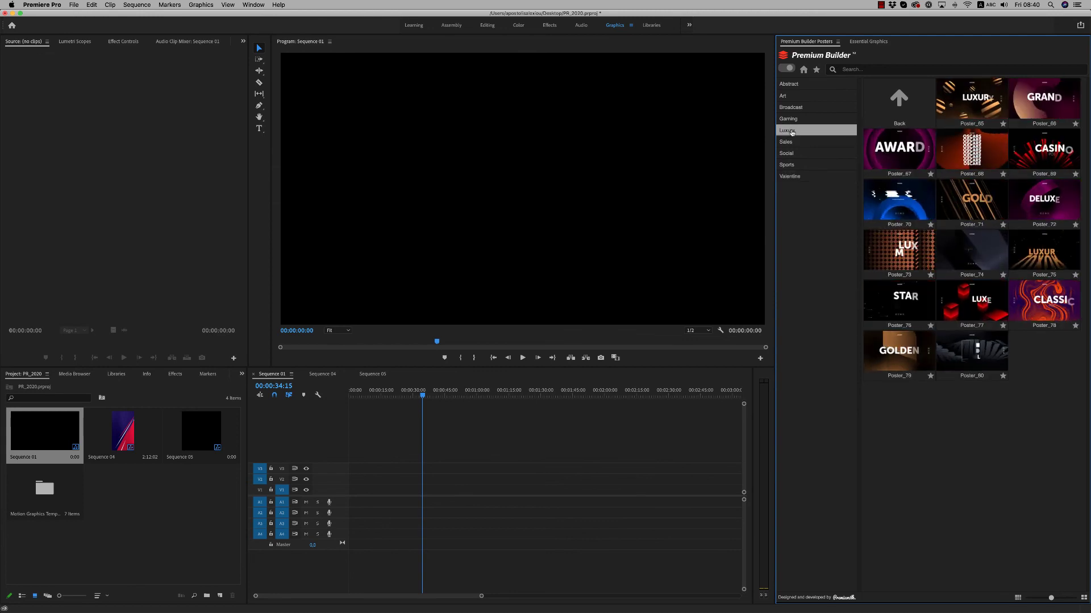
left_click(792, 120)
left_click(794, 108)
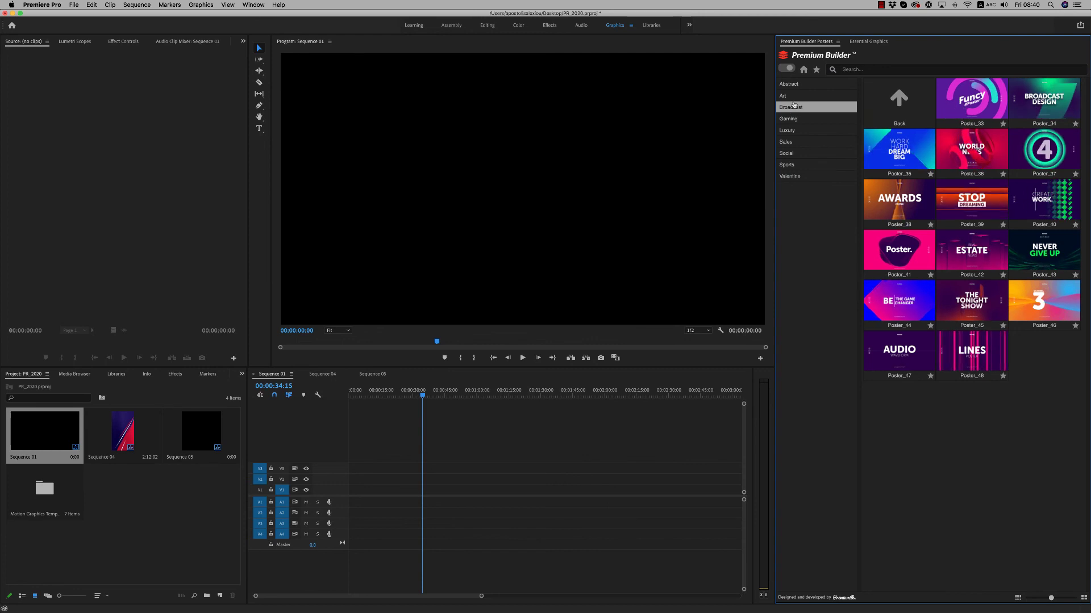
left_click(793, 96)
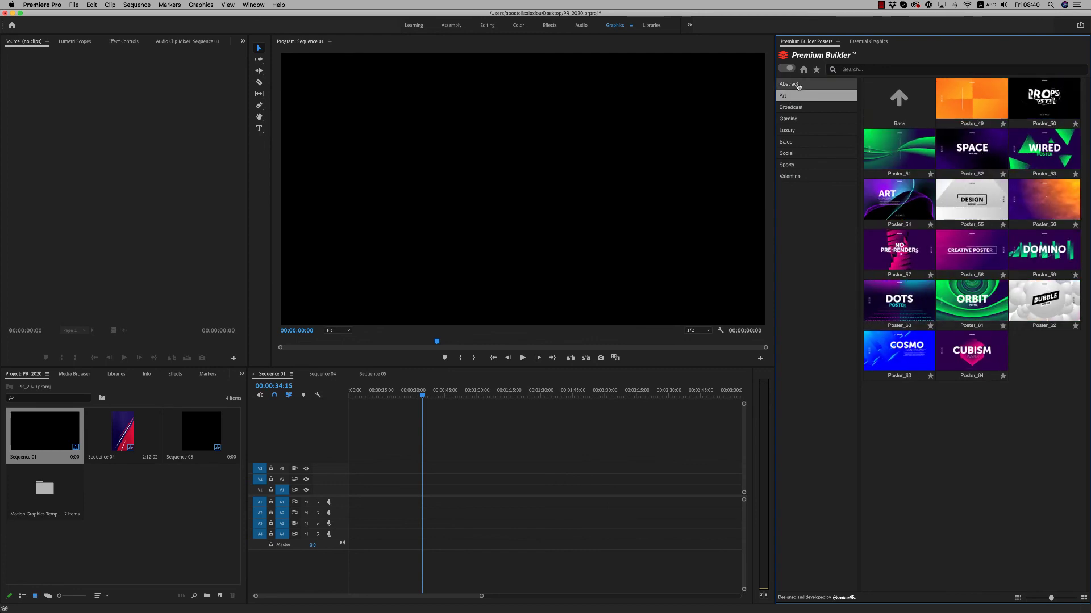
left_click(798, 85)
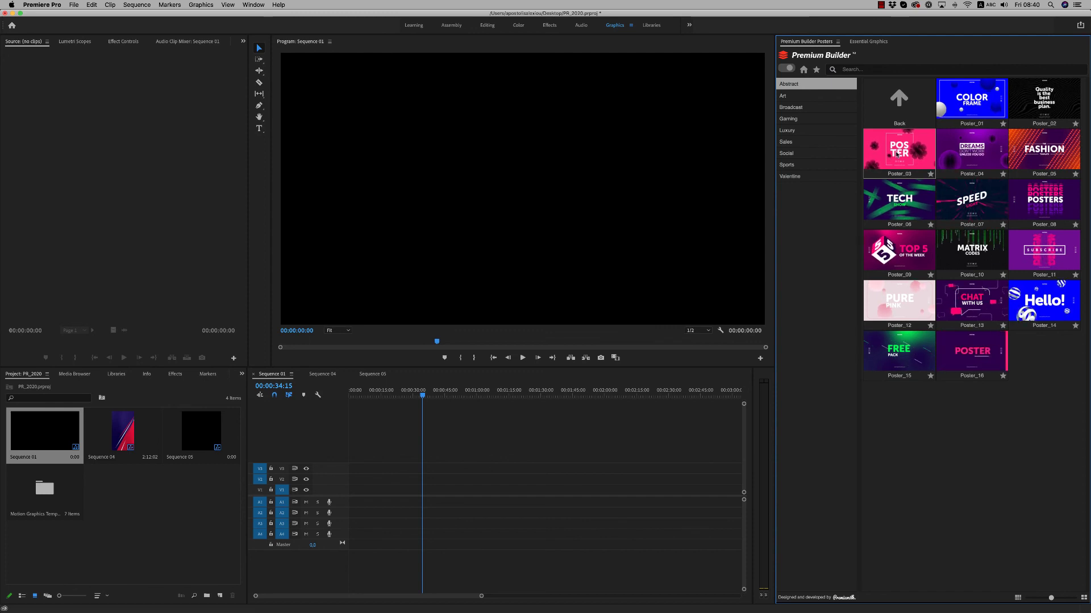
- Place the pink Poster_03 template on track V1 of Sequence 01
left_click_drag(886, 171, 451, 450)
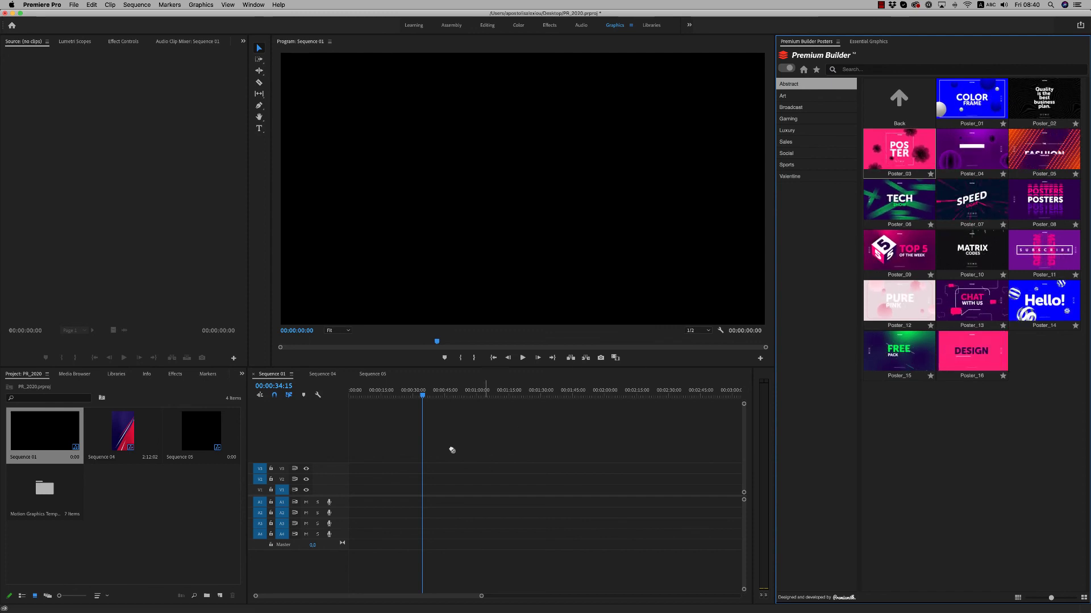
left_click_drag(516, 413, 976, 135)
left_click(891, 152)
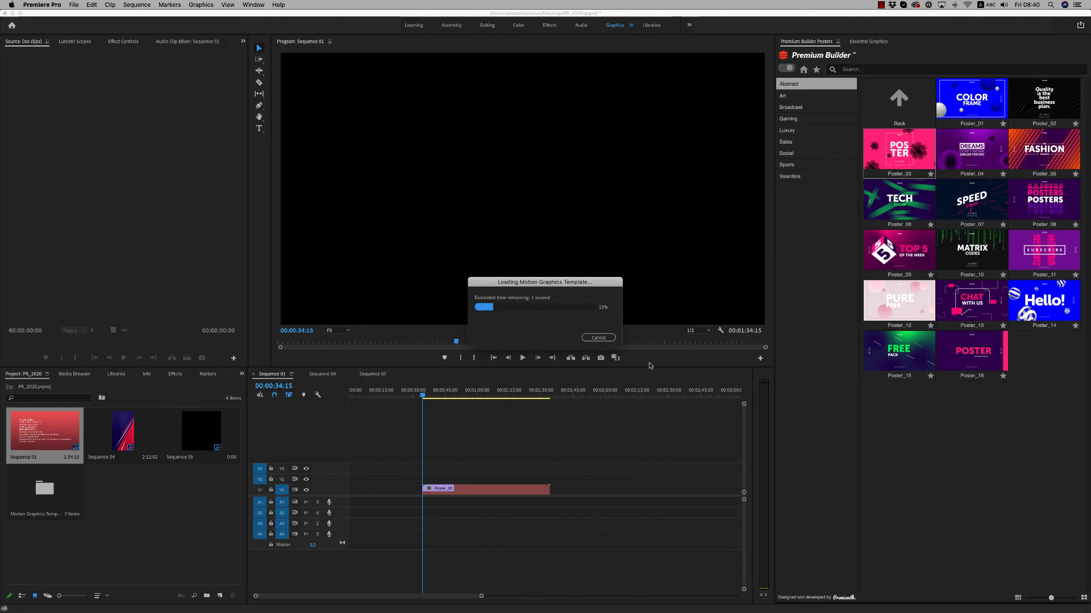
left_click(463, 396)
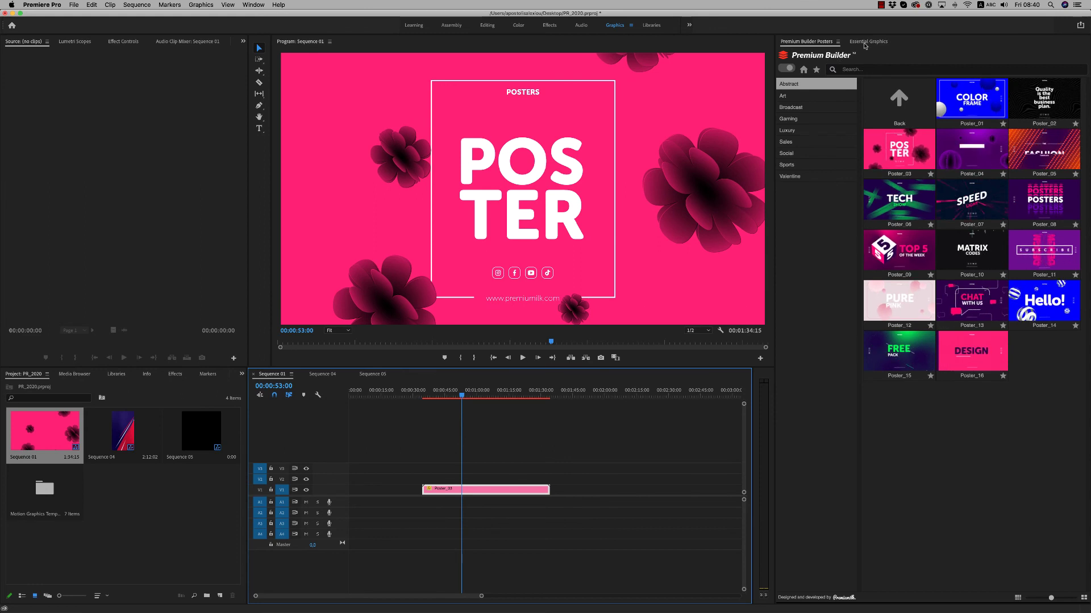
- Thicken the poster's white frame border and scale the frame up to 223
left_click(868, 41)
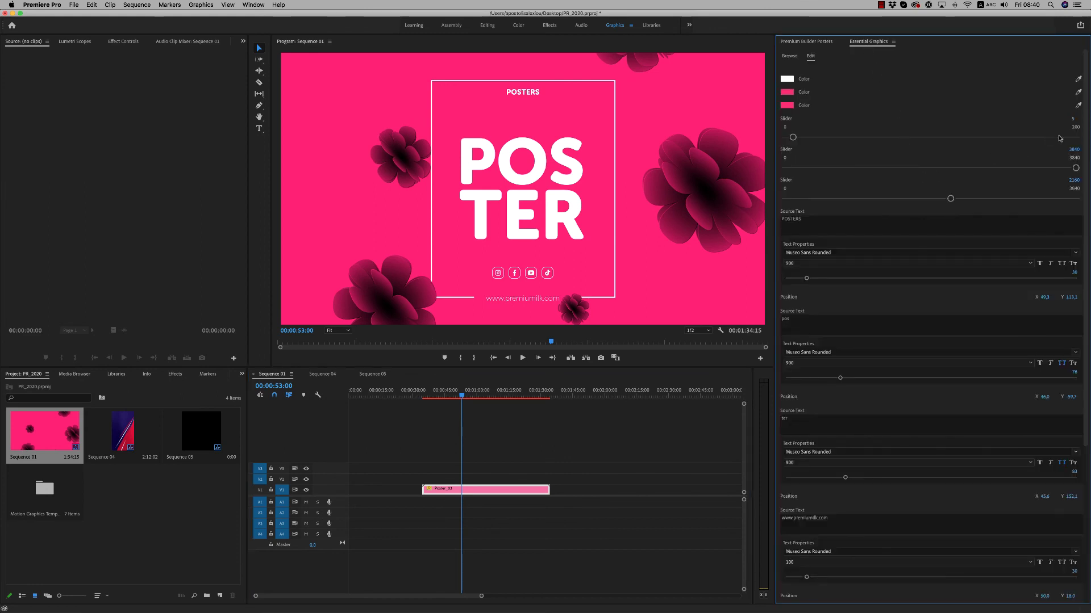
mouse_move(795, 137)
left_mouse_down()
mouse_move(832, 138)
mouse_move(803, 138)
mouse_move(815, 138)
left_mouse_up()
scroll(926, 509, "down", 8)
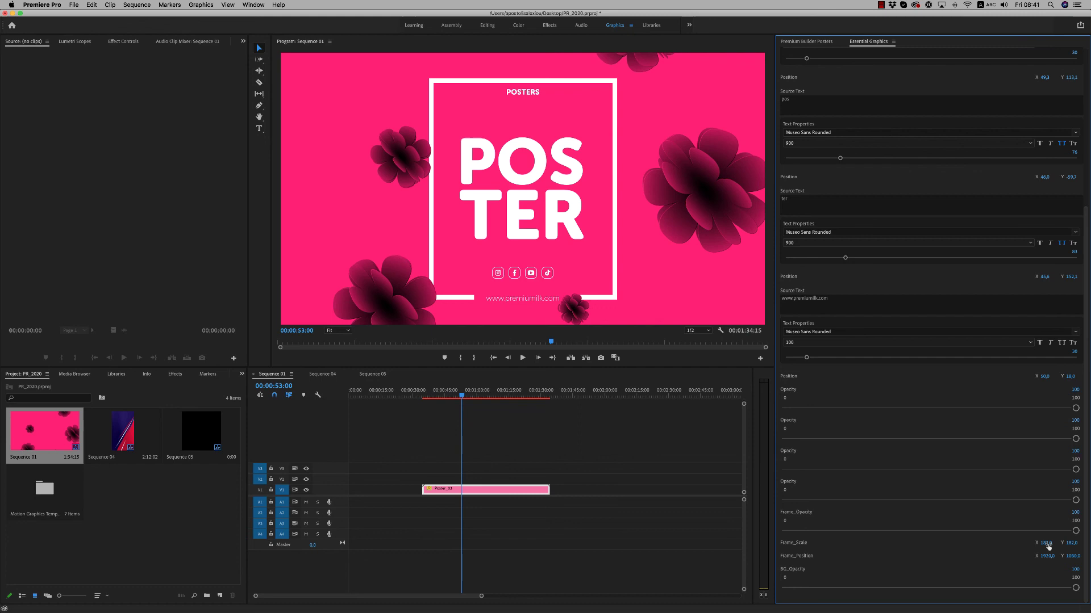
mouse_move(1046, 543)
left_mouse_down()
mouse_move(1071, 543)
mouse_move(1031, 557)
mouse_move(1056, 557)
left_mouse_up()
- Undo the frame's sideways shift, then open Sequence 04 holding the SPORTS LET'S RUN poster
key("super+z")
left_click(453, 397)
left_click_drag(454, 397, 462, 397)
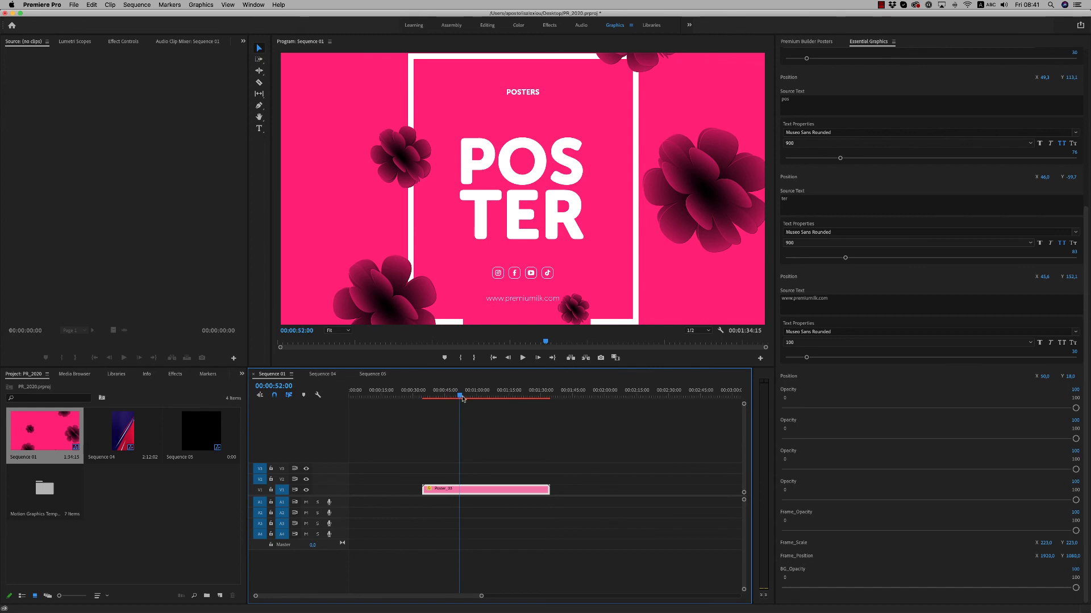
left_click(819, 41)
double_click(135, 426)
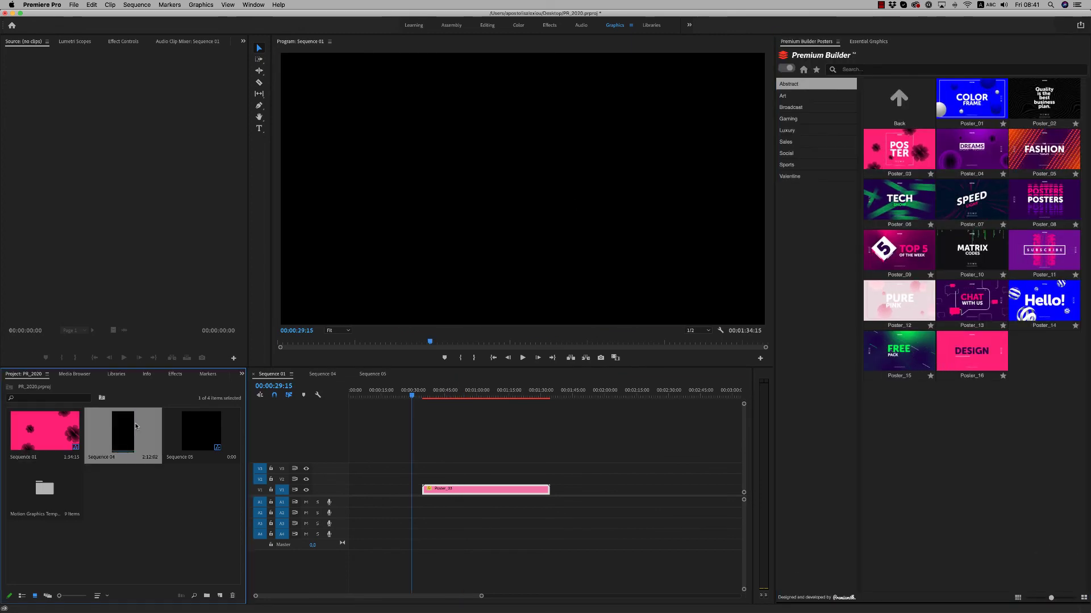